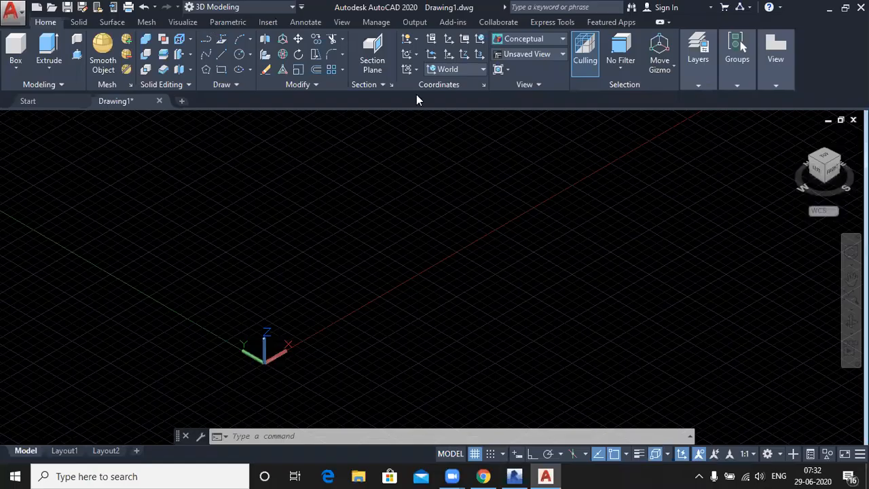
# Start a polysolid and set its height to 120 and its width to 9.
pyautogui.click(77, 41)
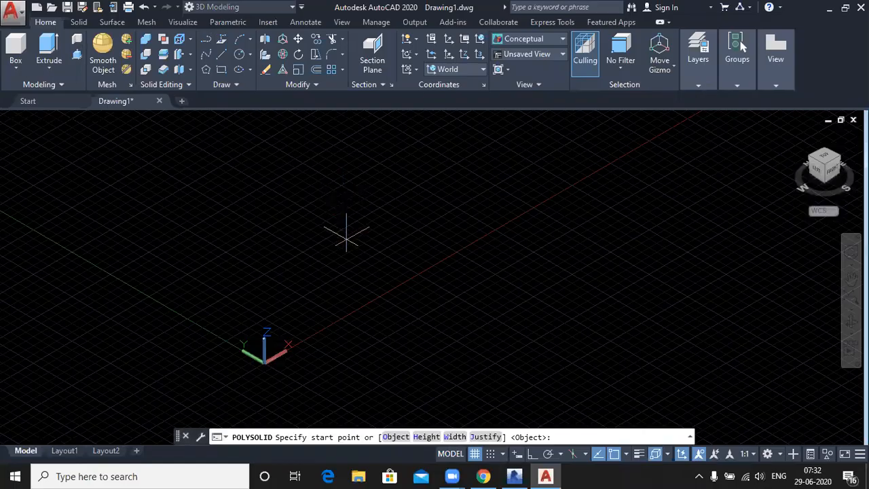
pyautogui.scroll(-3, 346, 238)
pyautogui.moveTo(410, 250); pyautogui.dragTo(293, 286, button='middle')
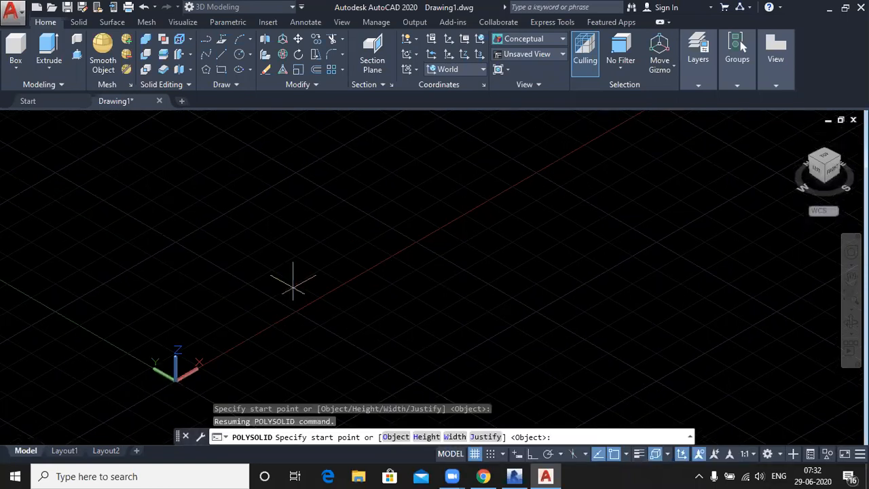
pyautogui.write('h')
pyautogui.press('Return')
pyautogui.write('120')
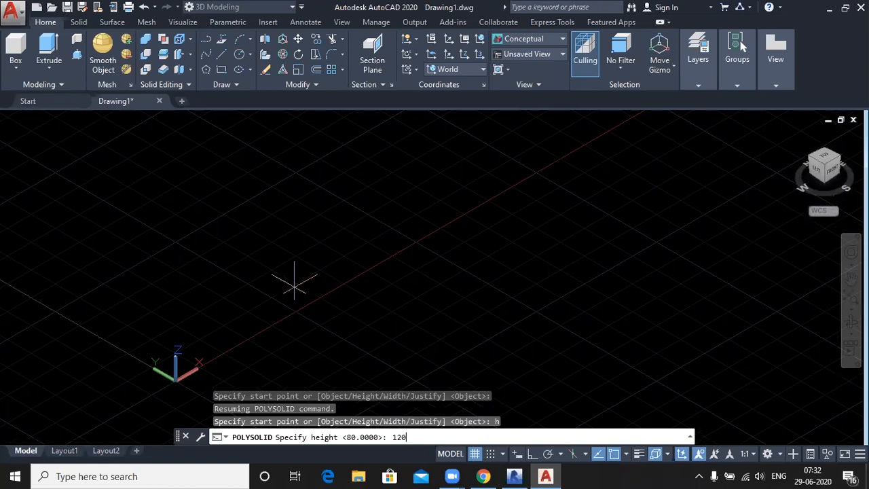
pyautogui.press('Return')
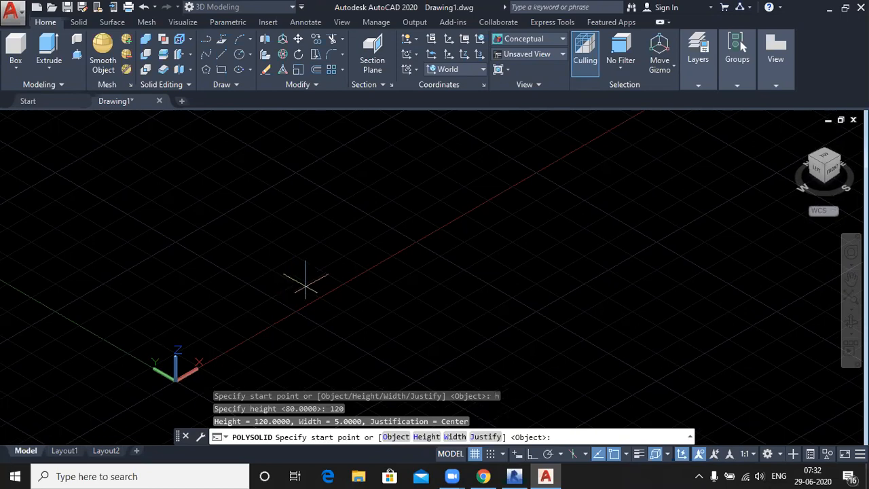
pyautogui.write('w')
pyautogui.press('Return')
pyautogui.write('9')
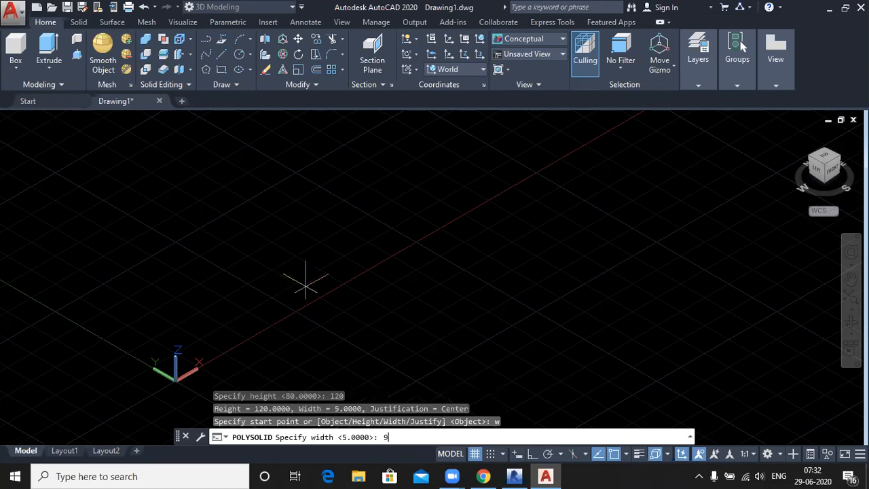
pyautogui.press('Return')
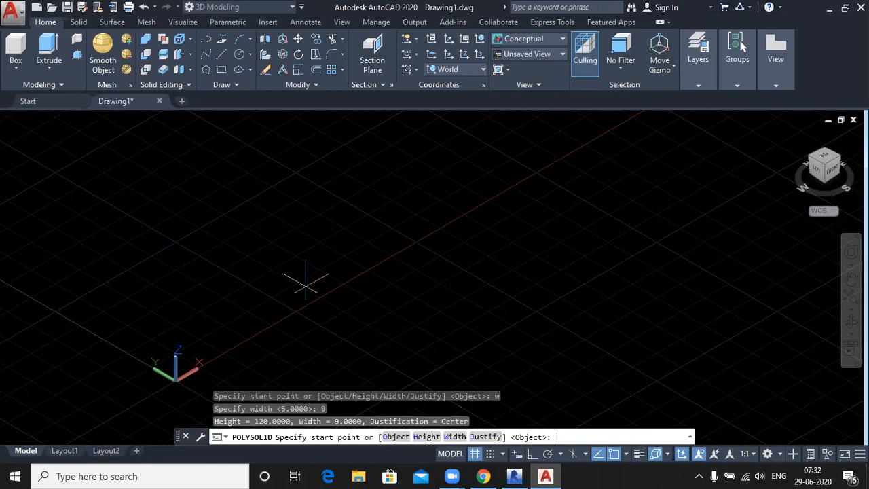
pyautogui.click(825, 156)
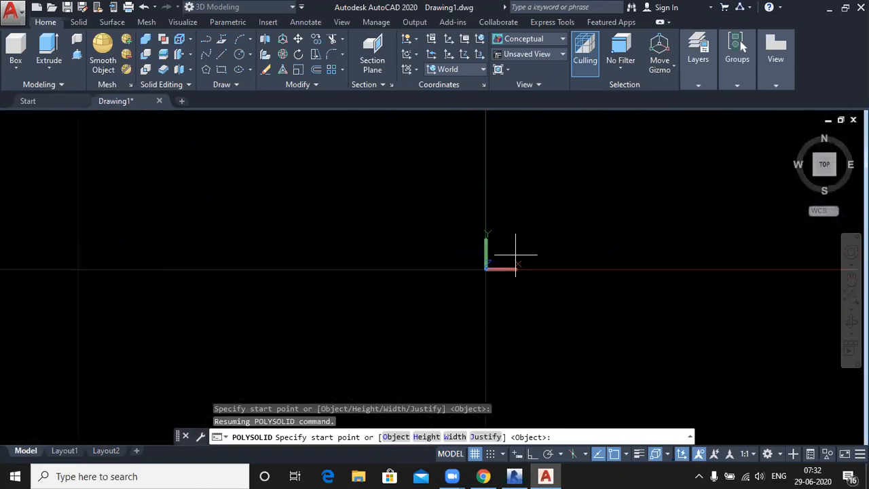
pyautogui.click(168, 165)
pyautogui.scroll(-6, 302, 171)
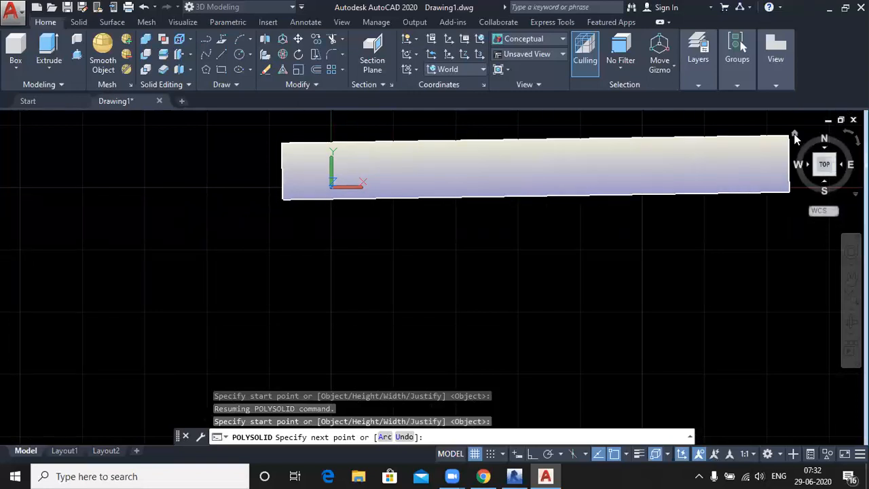
pyautogui.click(795, 135)
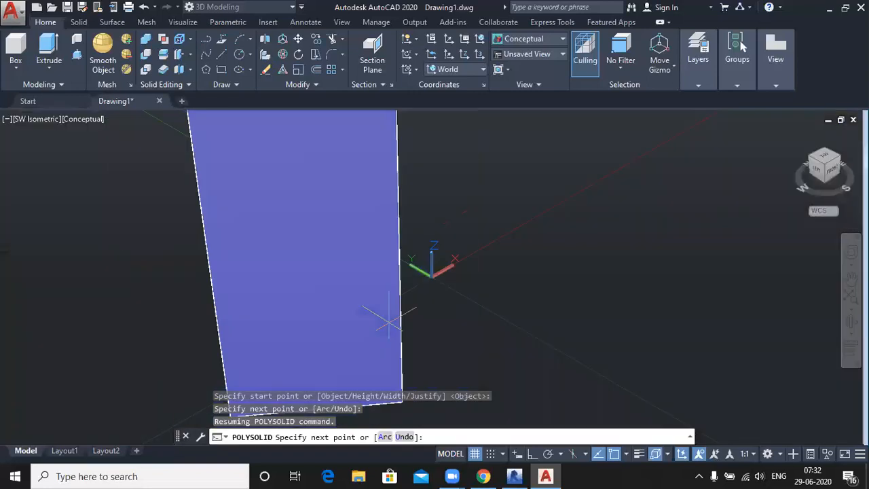
pyautogui.moveTo(582, 287); pyautogui.dragTo(184, 338, button='middle')
pyautogui.scroll(-3, 184, 337)
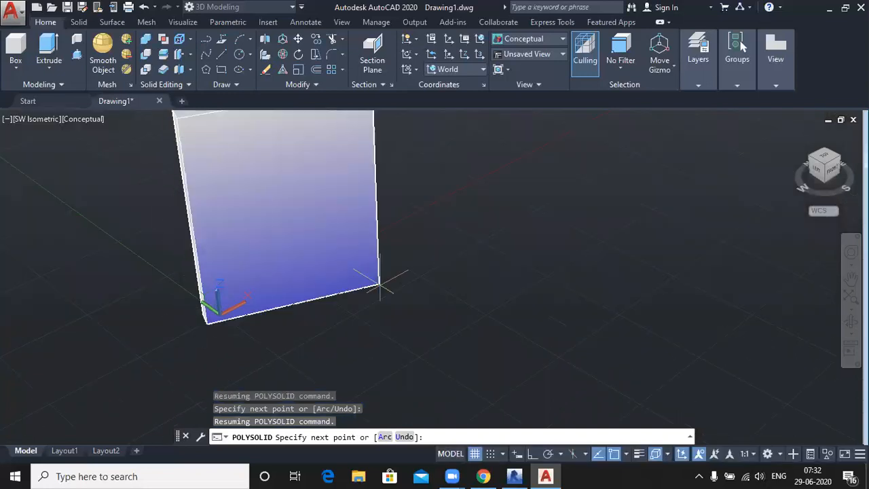
# Turn on Ortho mode and abandon the unfinished polysolid.
pyautogui.click(532, 454)
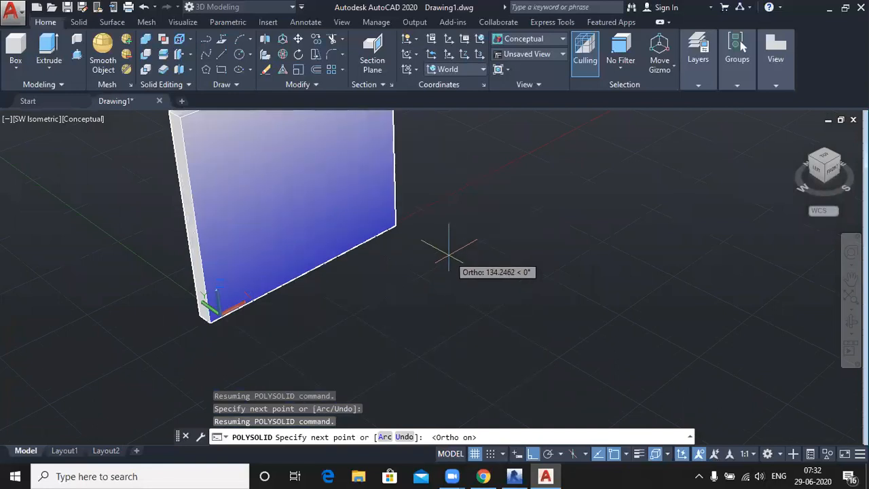
pyautogui.press('Escape')
pyautogui.moveTo(345, 283); pyautogui.dragTo(390, 329, button='middle')
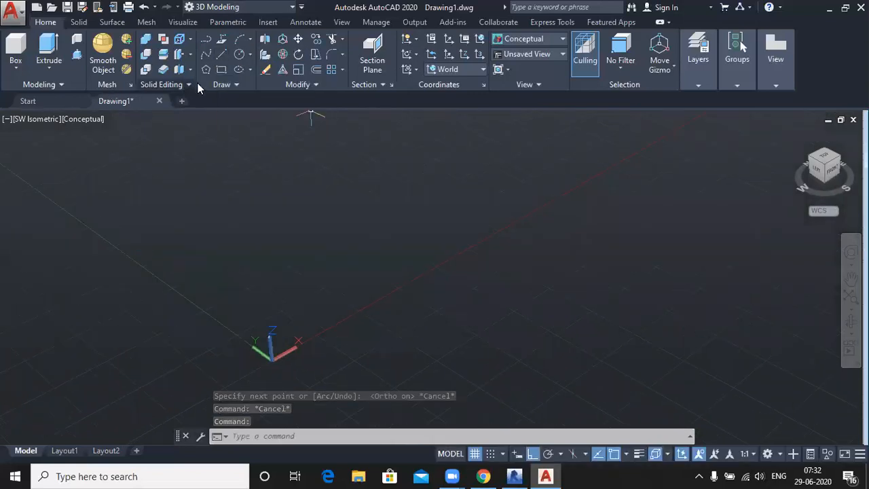
# Draw two perpendicular rays from one start point, one along positive X and one along negative Y.
pyautogui.click(237, 85)
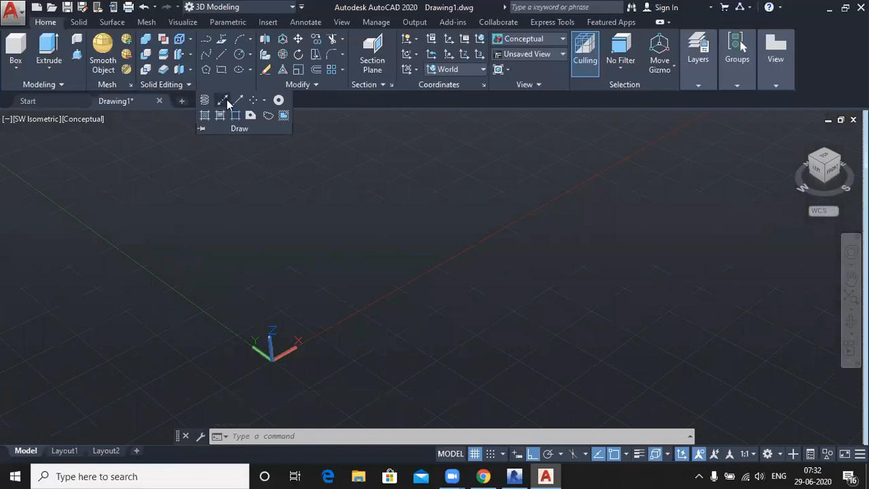
pyautogui.click(237, 101)
pyautogui.scroll(-1, 277, 208)
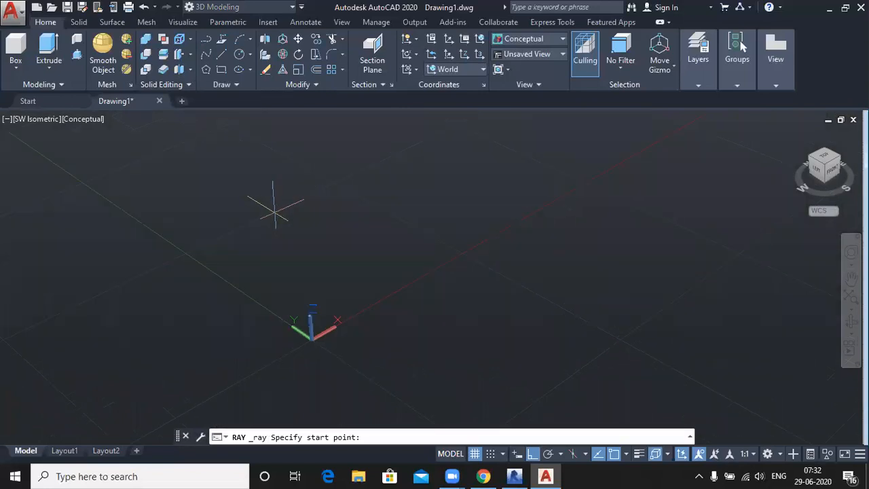
pyautogui.click(250, 191)
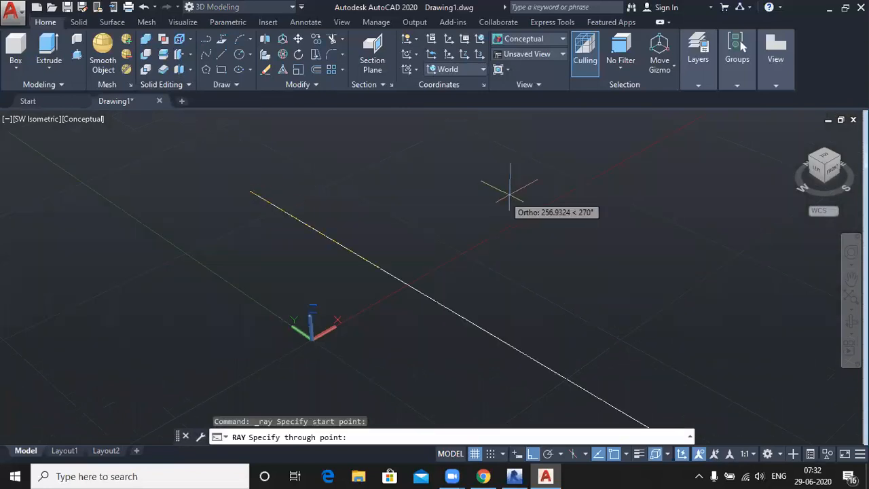
pyautogui.click(559, 159)
pyautogui.click(430, 314)
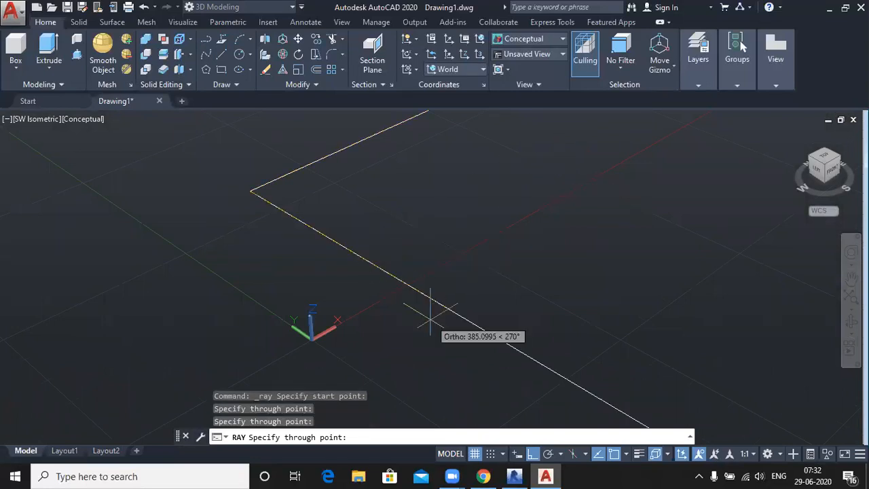
pyautogui.press('Return')
# Switch to the top view and set the visual style to 2D Wireframe.
pyautogui.click(826, 156)
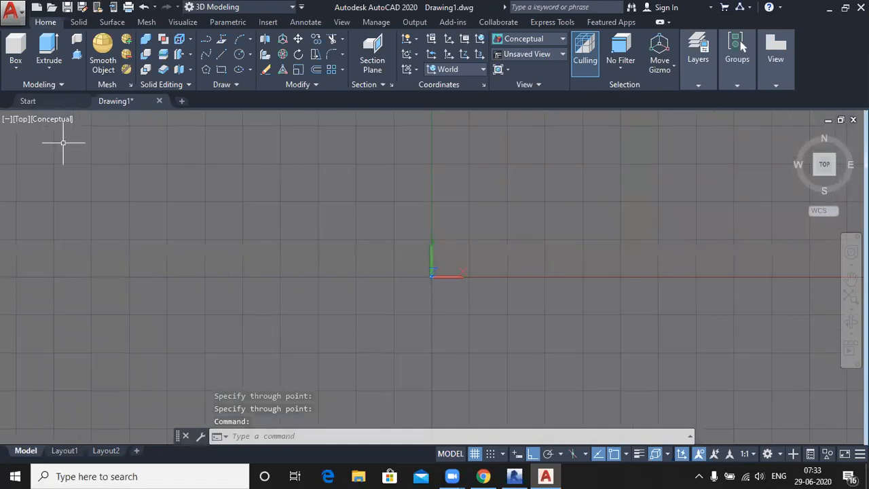
pyautogui.click(59, 121)
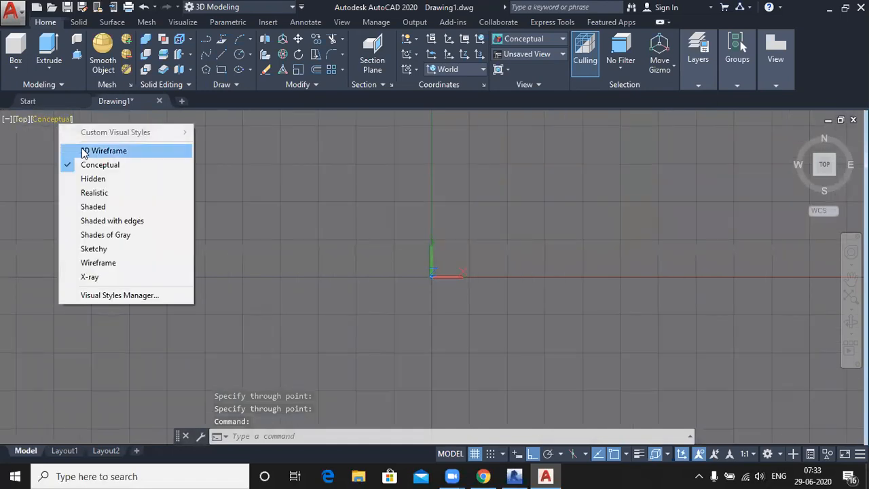
pyautogui.click(65, 150)
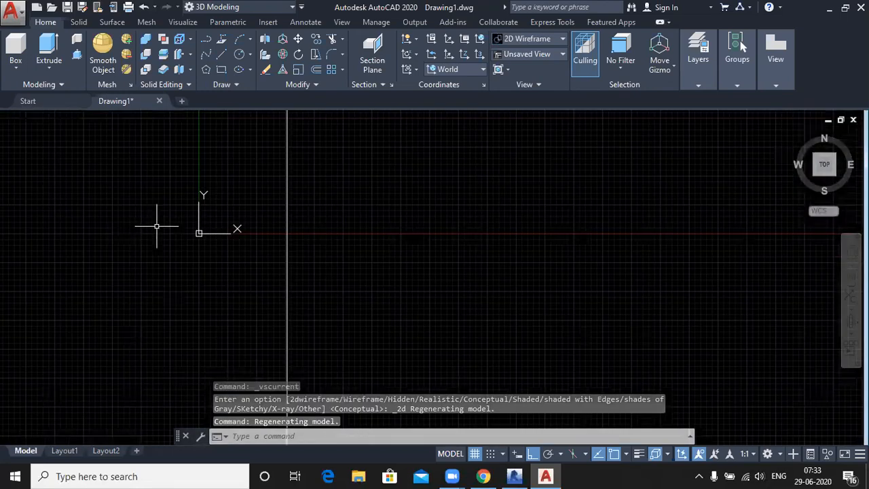
# Offset the horizontal and vertical rays inward by 9 to form the wall thickness.
pyautogui.moveTo(157, 226); pyautogui.dragTo(97, 337, button='middle')
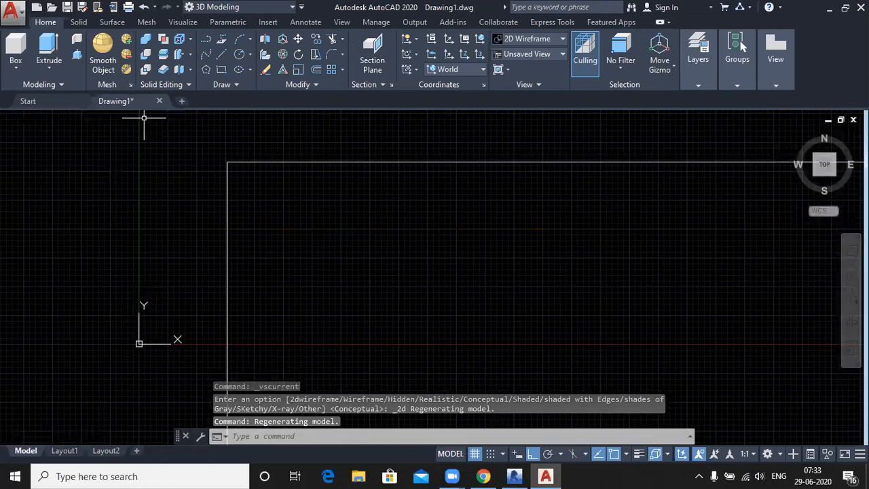
pyautogui.write('o')
pyautogui.press('Return')
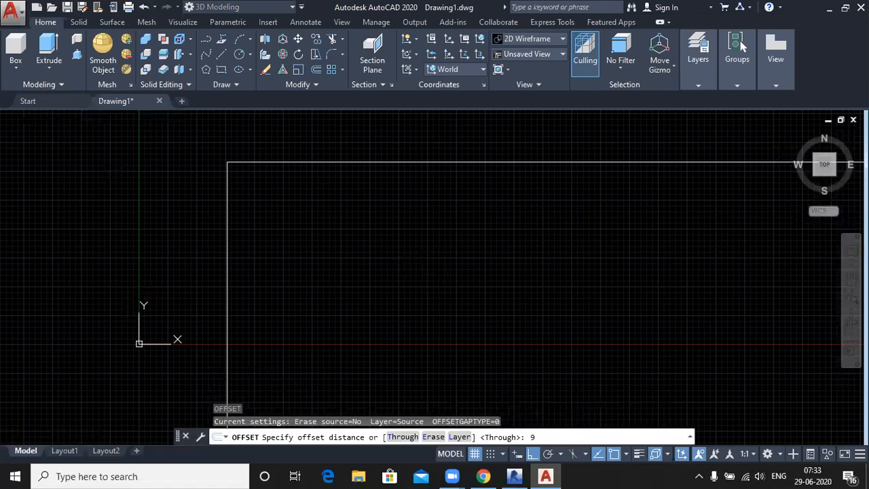
pyautogui.write('9')
pyautogui.press('Return')
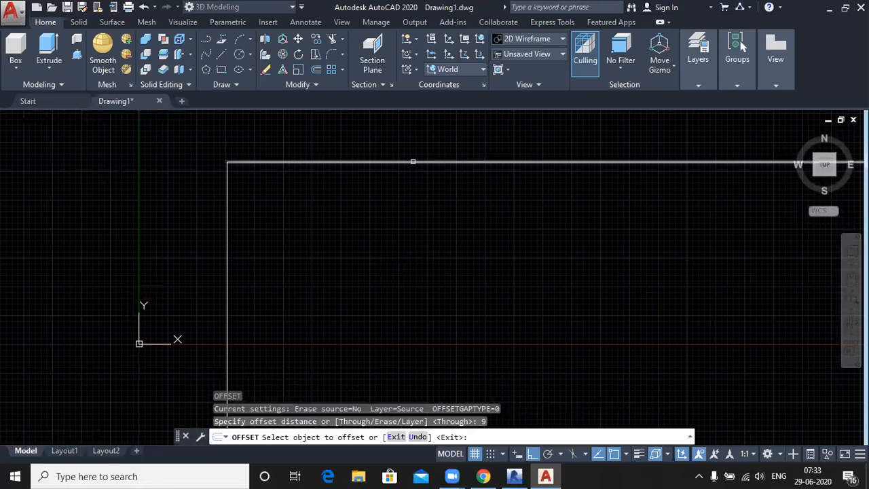
pyautogui.click(413, 162)
pyautogui.click(233, 201)
pyautogui.click(228, 201)
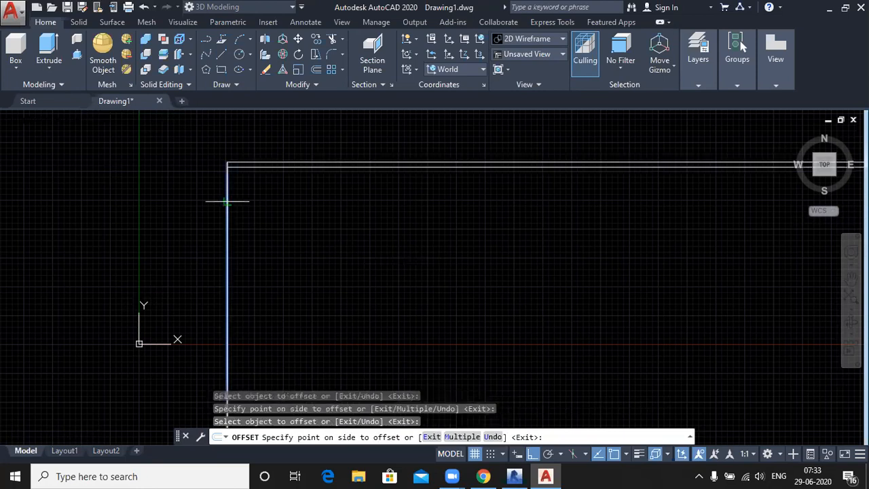
pyautogui.click(295, 225)
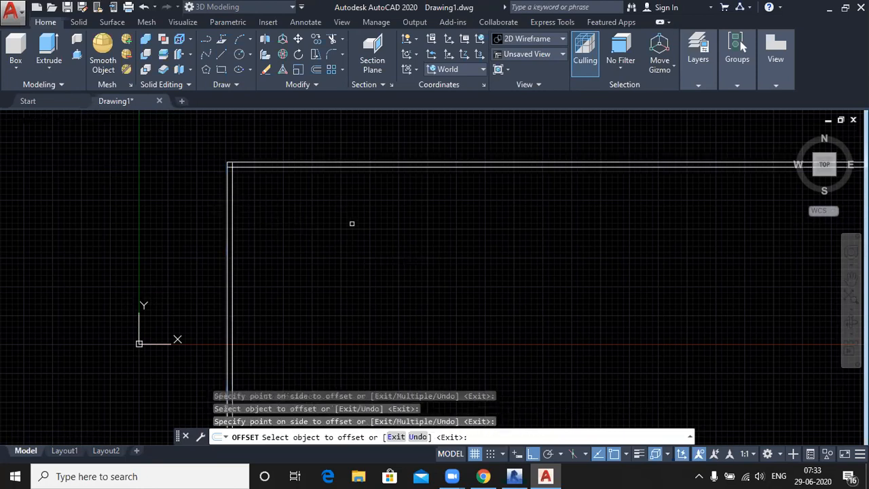
pyautogui.press('Return')
# Try offsetting the inner horizontal and vertical wall lines inward by 100.
pyautogui.write('o')
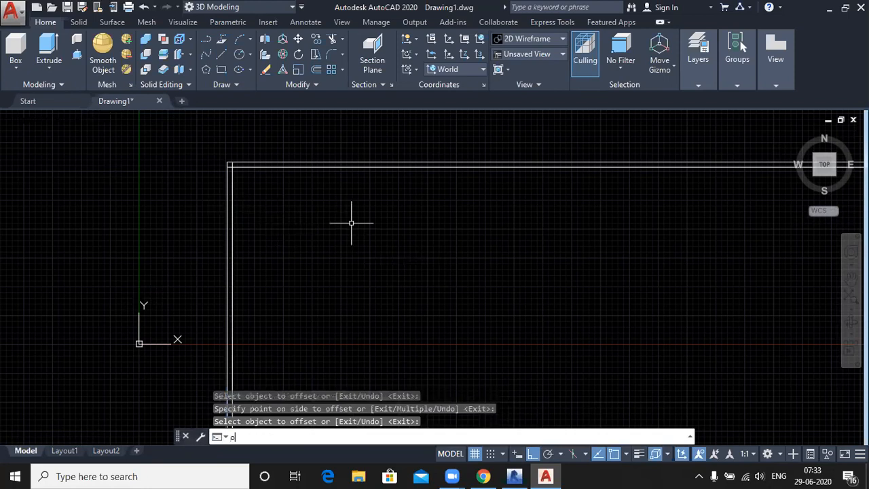
pyautogui.press('Return')
pyautogui.write('100')
pyautogui.press('Return')
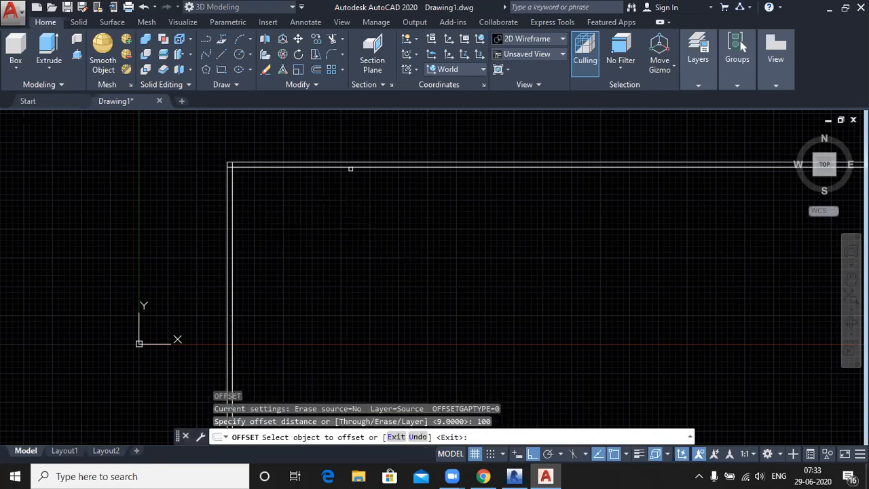
pyautogui.click(351, 168)
pyautogui.click(380, 236)
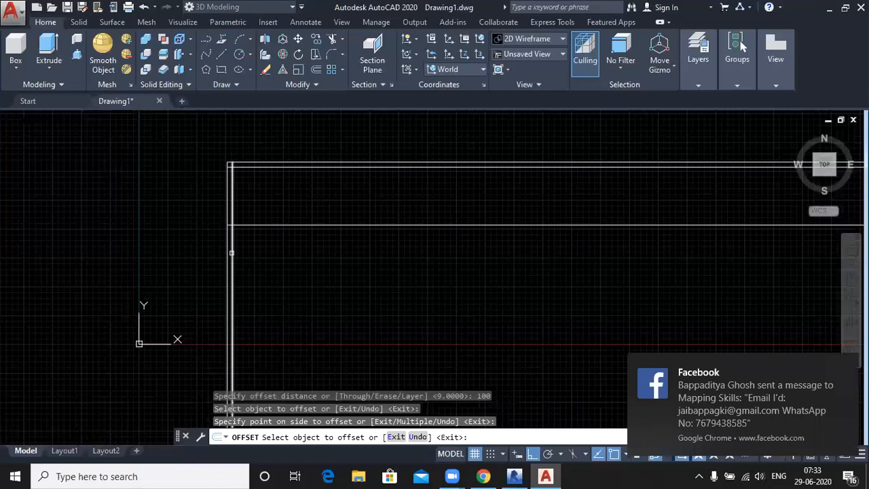
pyautogui.click(231, 253)
pyautogui.click(336, 262)
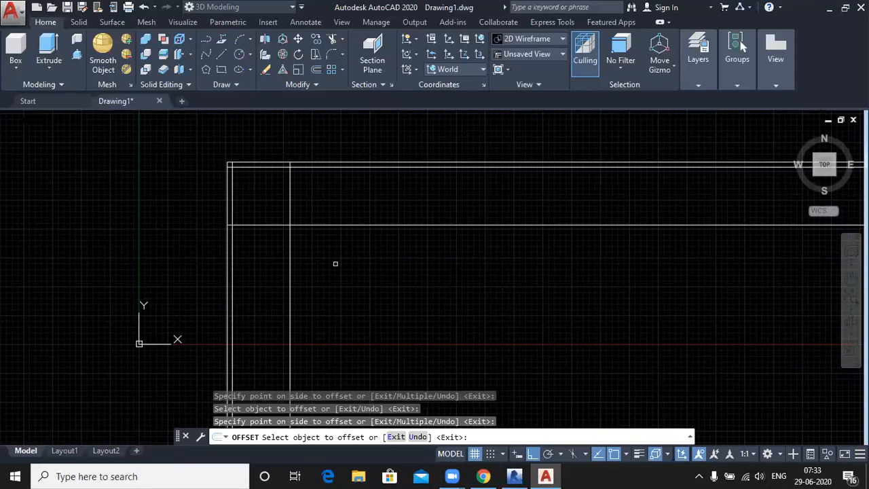
# Undo both offsets of 100 and leave the Offset command.
pyautogui.hotkey('ctrl', 'z')
pyautogui.hotkey('ctrl', 'z')
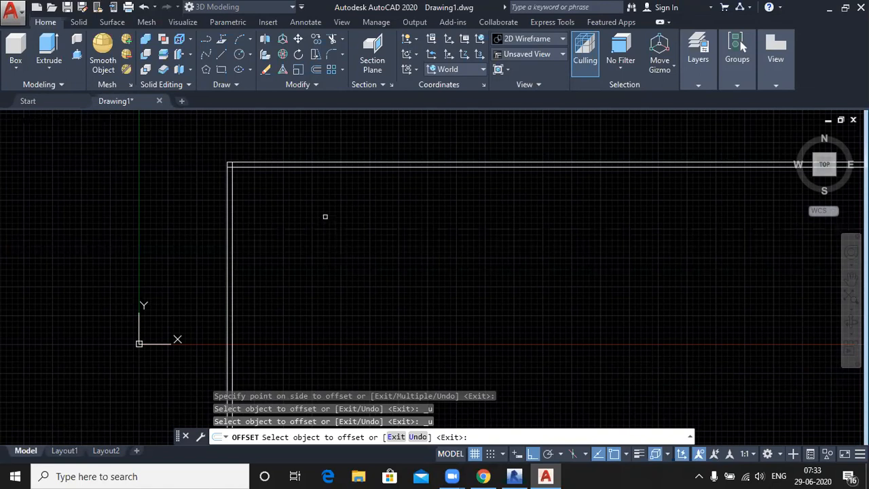
pyautogui.press('Escape')
# Offset the inner horizontal and vertical wall lines inward by 120 to set the room size.
pyautogui.write('o')
pyautogui.press('Return')
pyautogui.write('120')
pyautogui.press('Return')
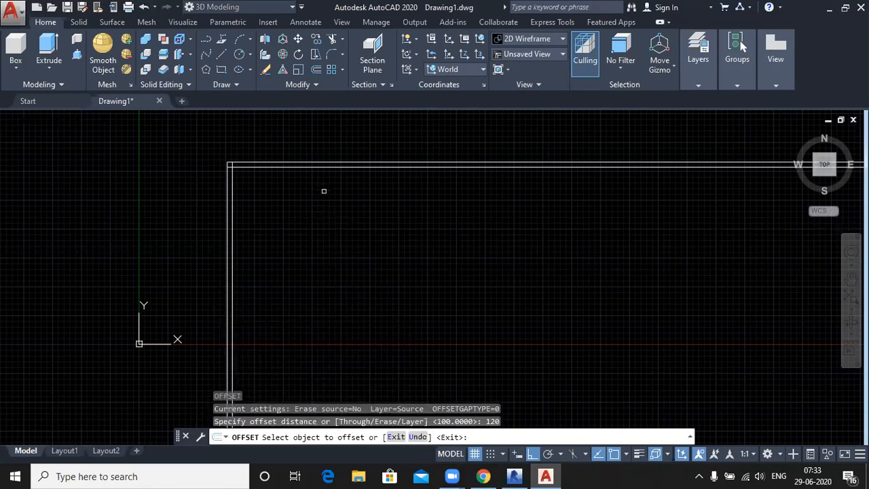
pyautogui.click(324, 166)
pyautogui.click(340, 235)
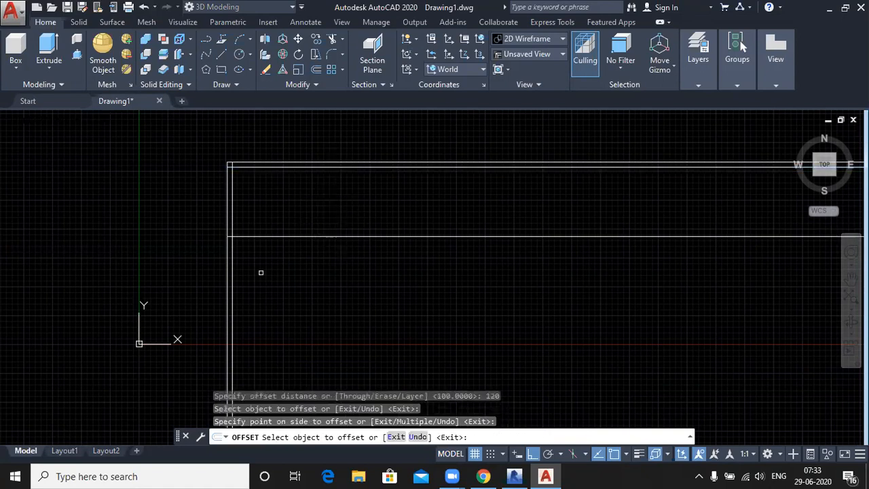
pyautogui.click(233, 251)
pyautogui.click(355, 275)
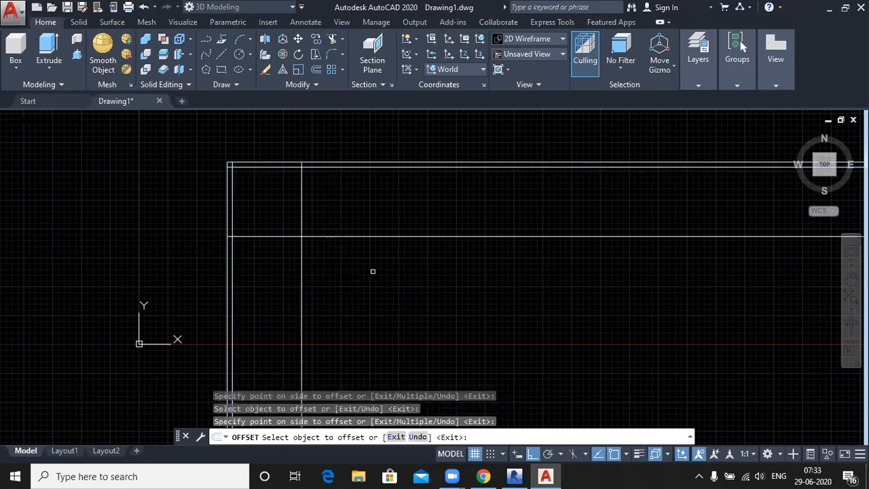
pyautogui.press('Escape')
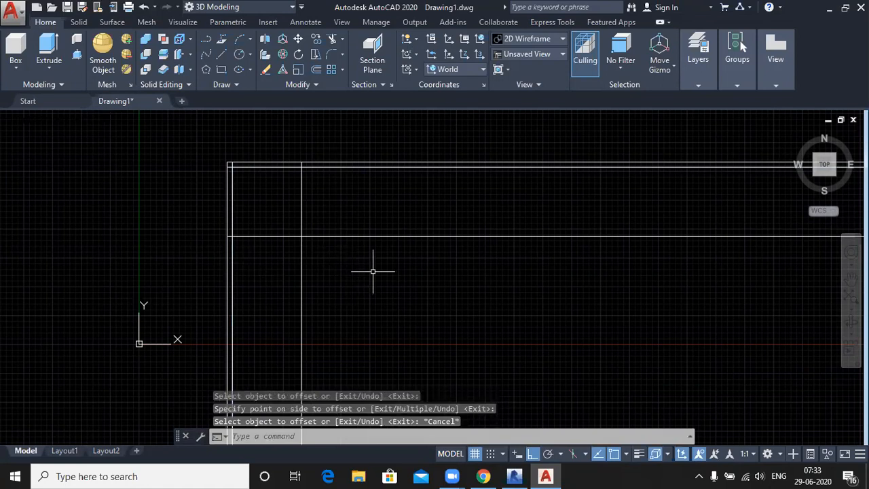
# Offset the lower horizontal line downward and the innermost vertical line to the right by 4 for the partition thickness.
pyautogui.write('o')
pyautogui.press('Return')
pyautogui.write('4')
pyautogui.press('Return')
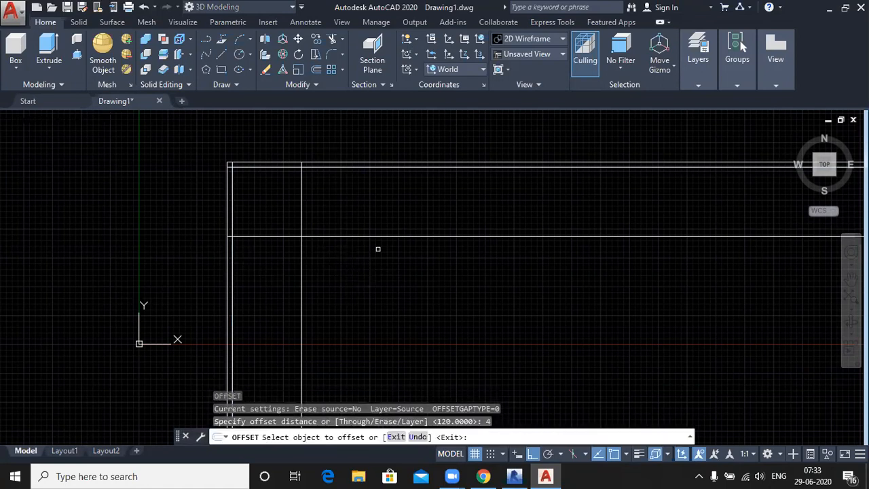
pyautogui.click(388, 237)
pyautogui.click(408, 305)
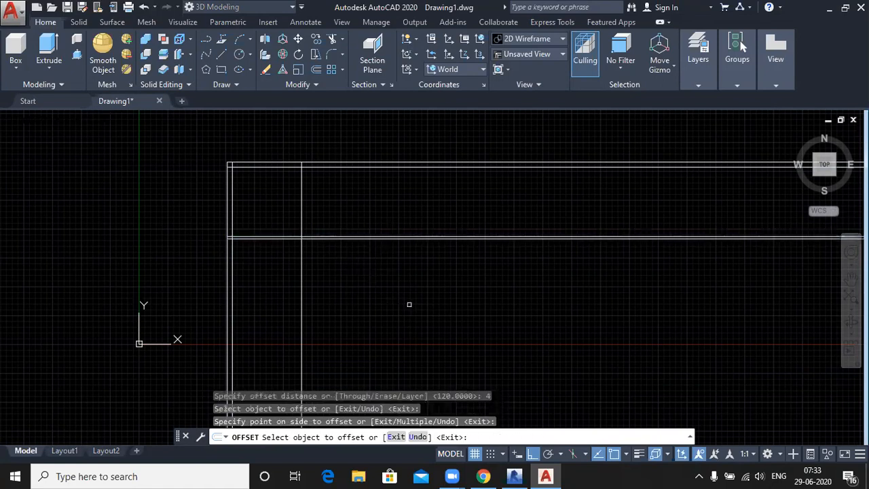
pyautogui.click(301, 259)
pyautogui.click(389, 269)
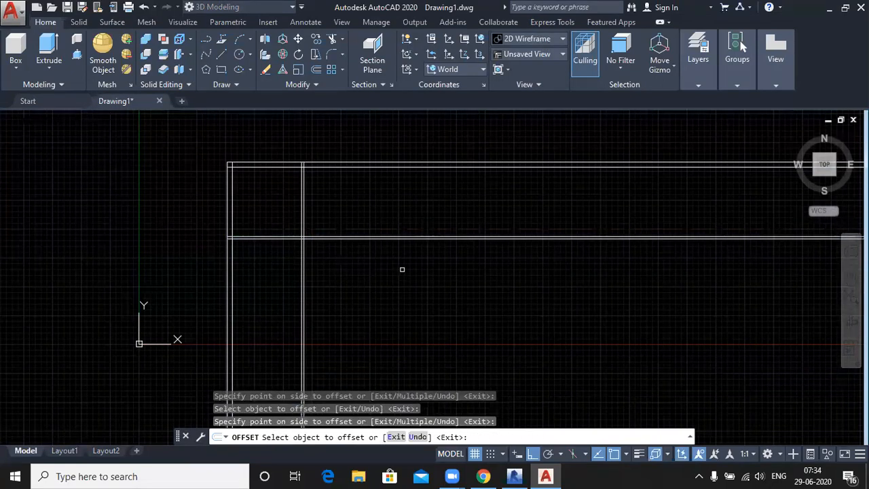
pyautogui.moveTo(484, 321); pyautogui.dragTo(458, 319, button='middle')
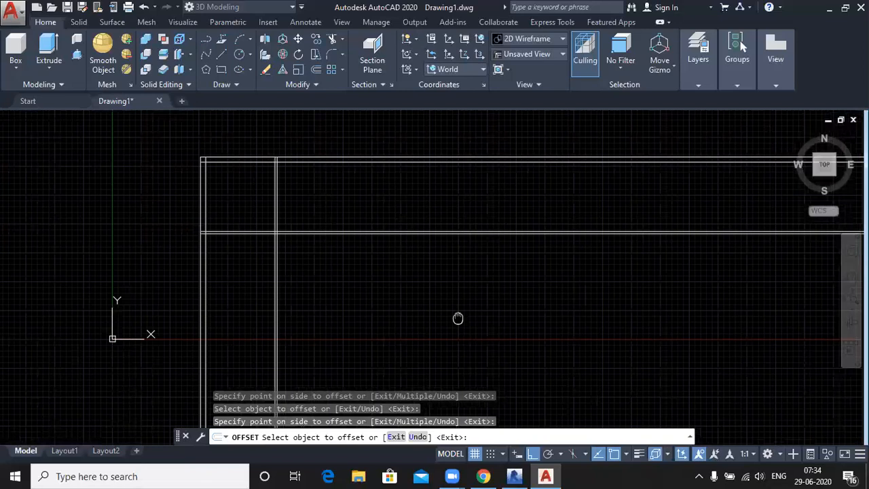
pyautogui.press('Return')
pyautogui.press('Return')
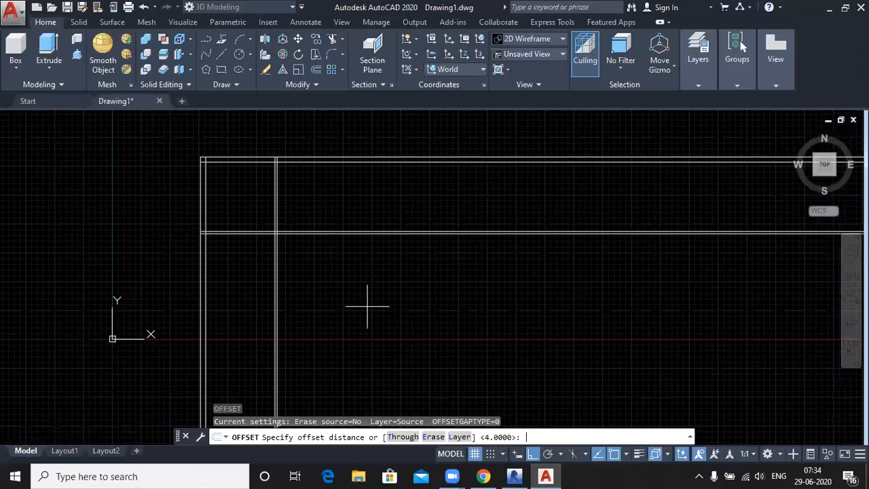
pyautogui.write('1')
pyautogui.press('BackSpace')
pyautogui.write("6'")
pyautogui.press('Return')
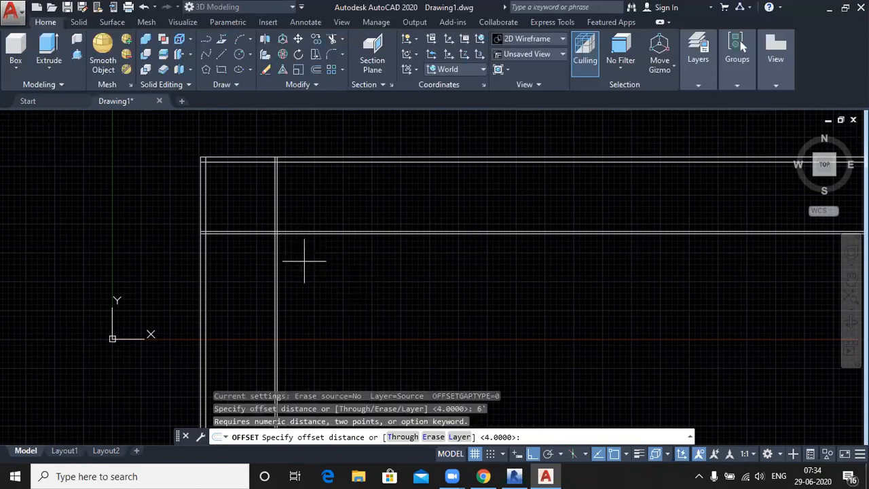
# Offset the right line of the vertical partition to the right by 72 and leave the Offset command.
pyautogui.scroll(2, 304, 260)
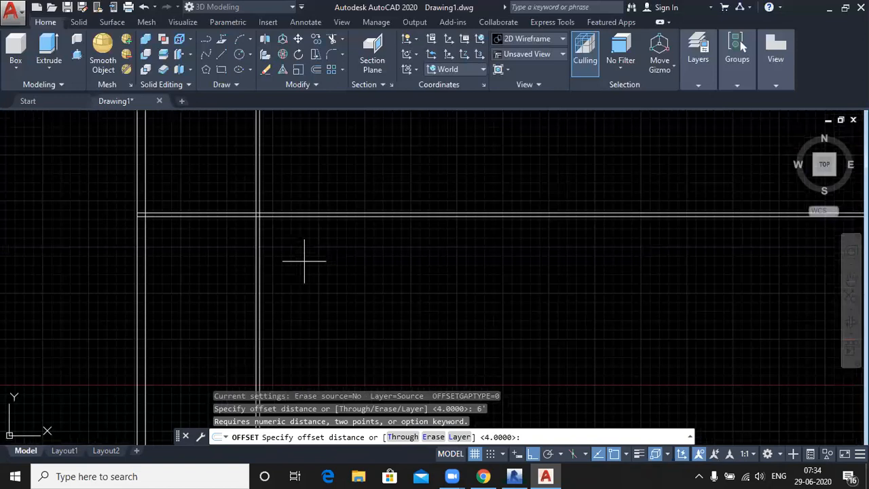
pyautogui.write('6')
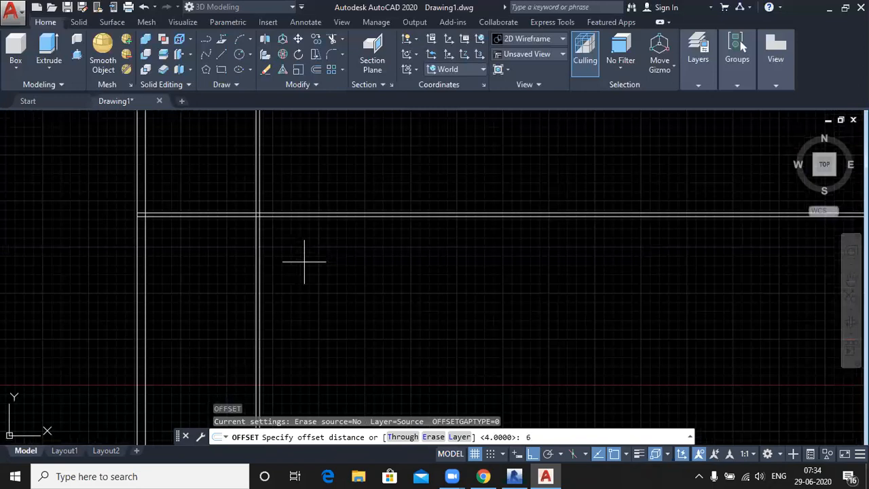
pyautogui.press('BackSpace')
pyautogui.write('72')
pyautogui.press('Return')
pyautogui.scroll(1, 277, 243)
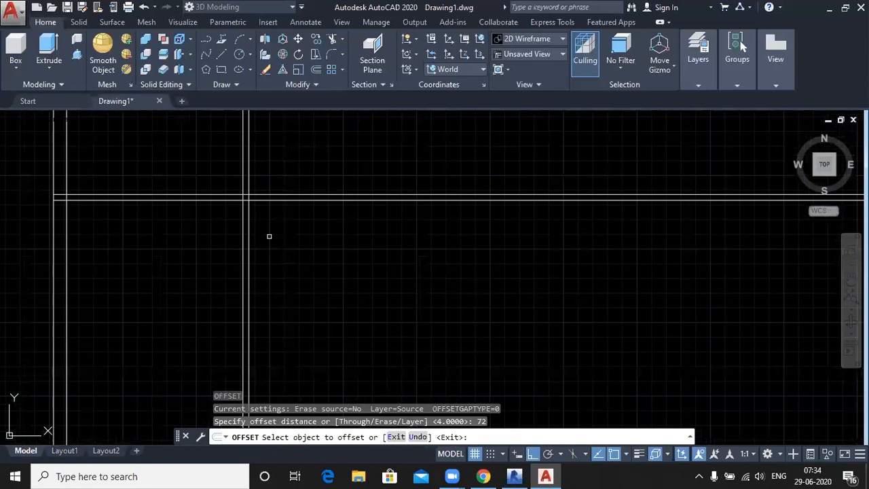
pyautogui.click(249, 236)
pyautogui.click(323, 228)
pyautogui.scroll(-1, 323, 229)
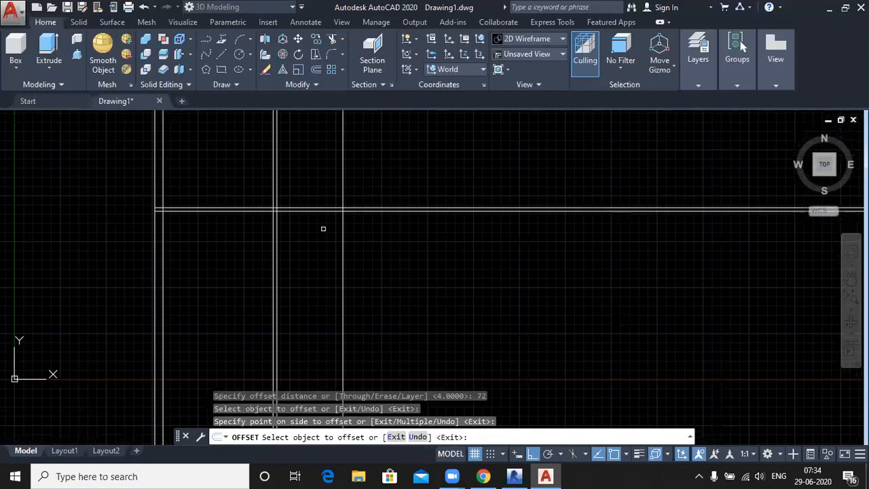
pyautogui.scroll(-2, 323, 229)
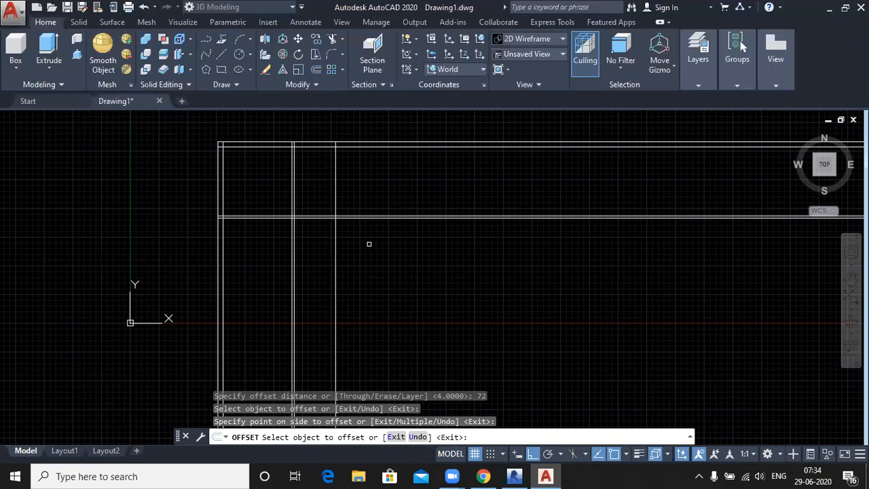
pyautogui.press('Escape')
pyautogui.press('Escape')
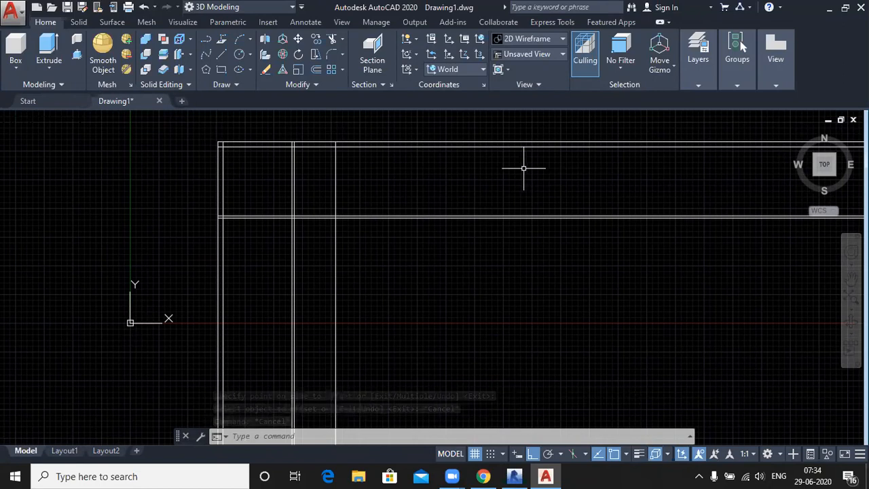
pyautogui.write('o')
pyautogui.press('BackSpace')
pyautogui.write('o')
pyautogui.press('Return')
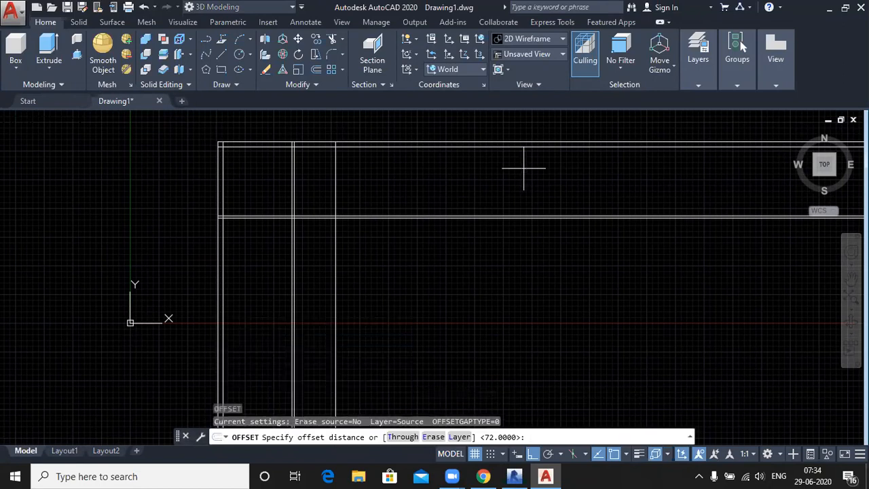
pyautogui.write('48')
pyautogui.press('Return')
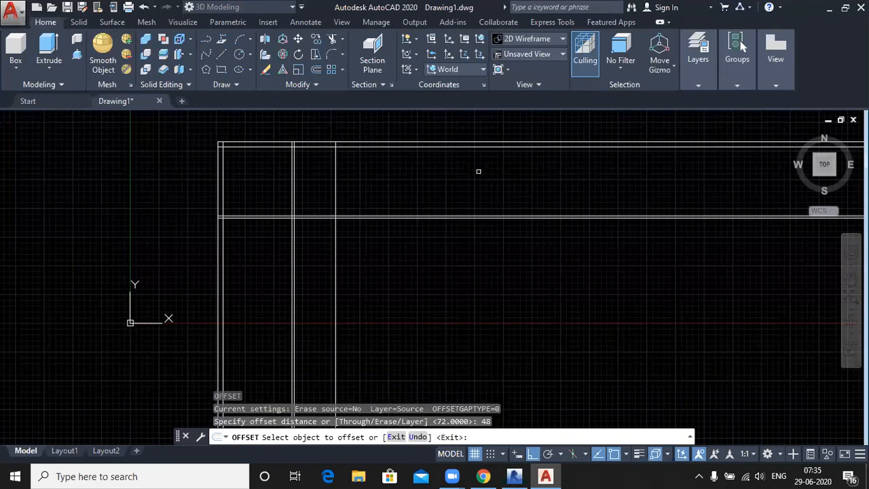
pyautogui.press('Escape')
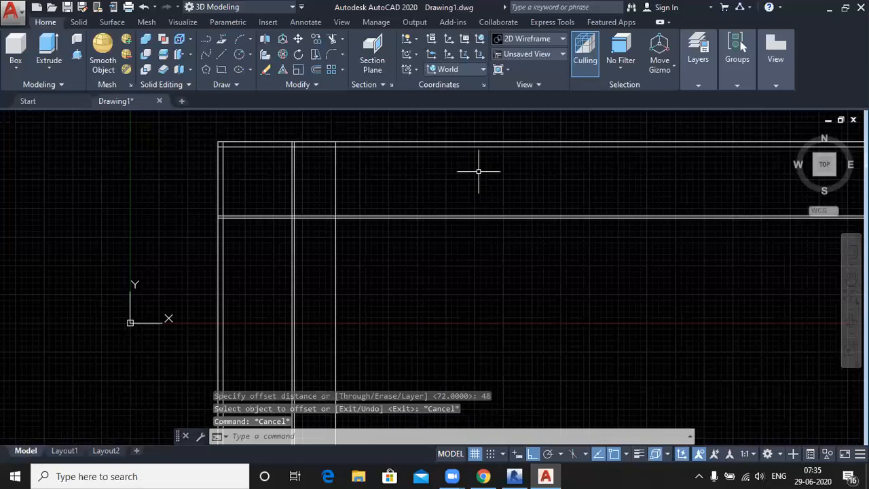
# Offset the rightmost single vertical line to the right by 4 to form a second vertical partition.
pyautogui.press('Return')
pyautogui.write('4')
pyautogui.press('Return')
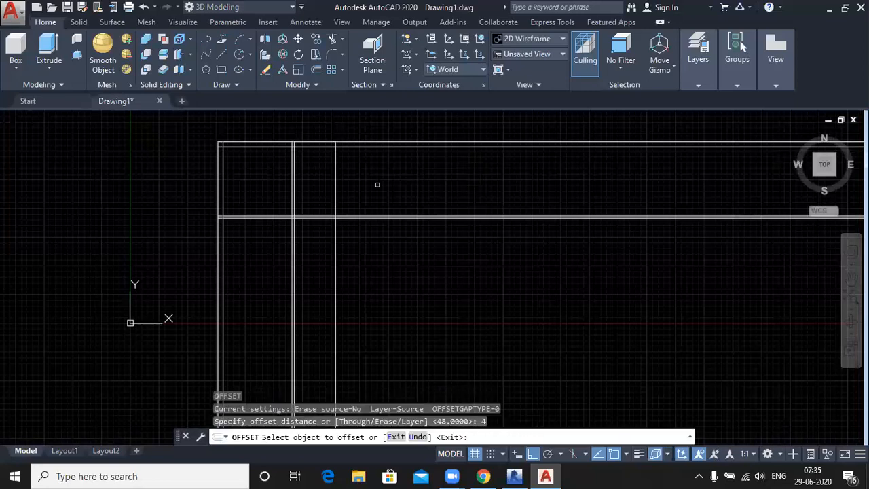
pyautogui.click(336, 178)
pyautogui.click(365, 182)
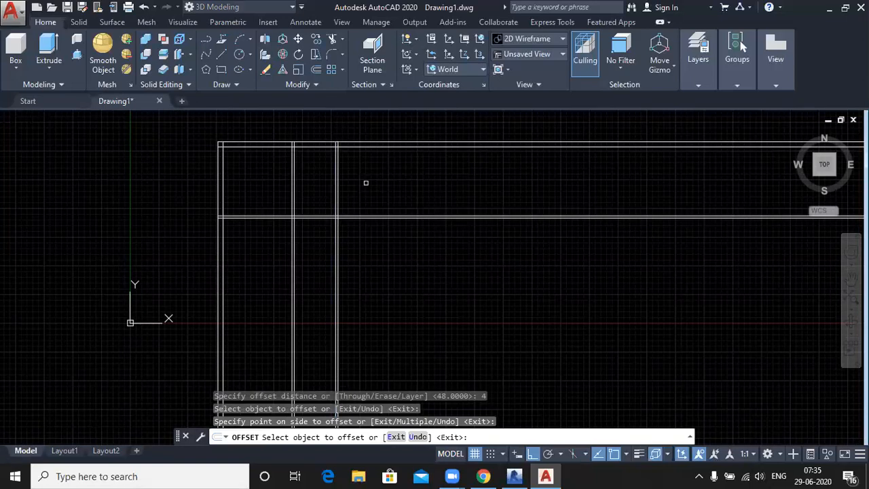
pyautogui.press('Return')
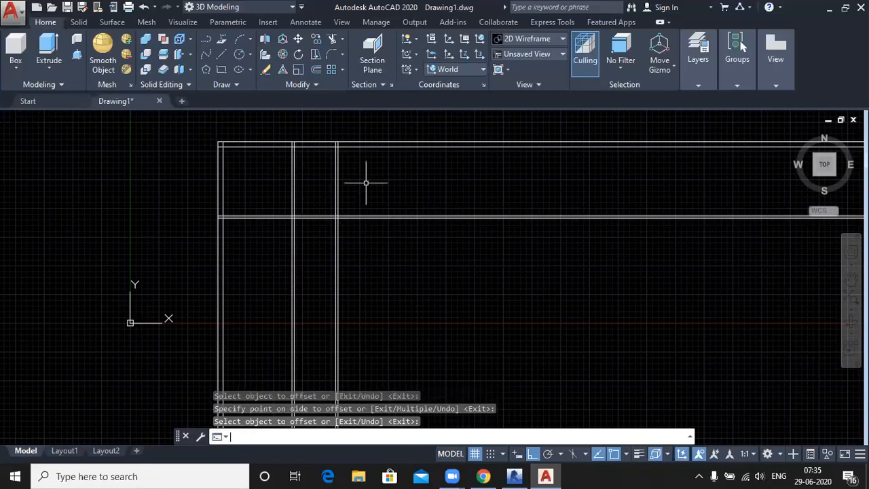
# Offset the right line of the second vertical partition to the right by 48.
pyautogui.press('Return')
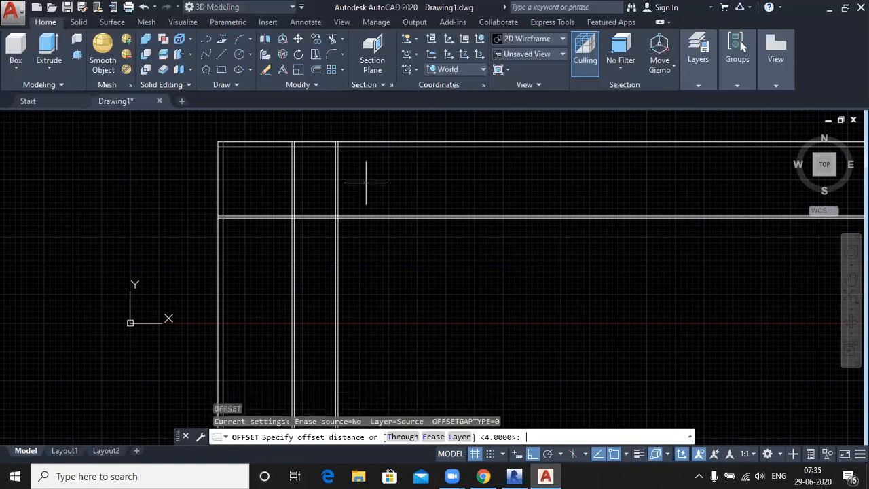
pyautogui.write('48')
pyautogui.press('Return')
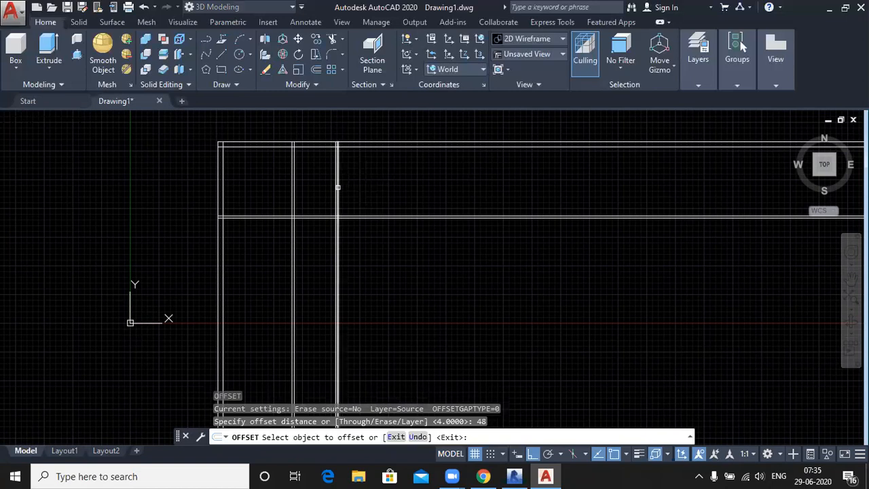
pyautogui.click(339, 186)
pyautogui.click(402, 184)
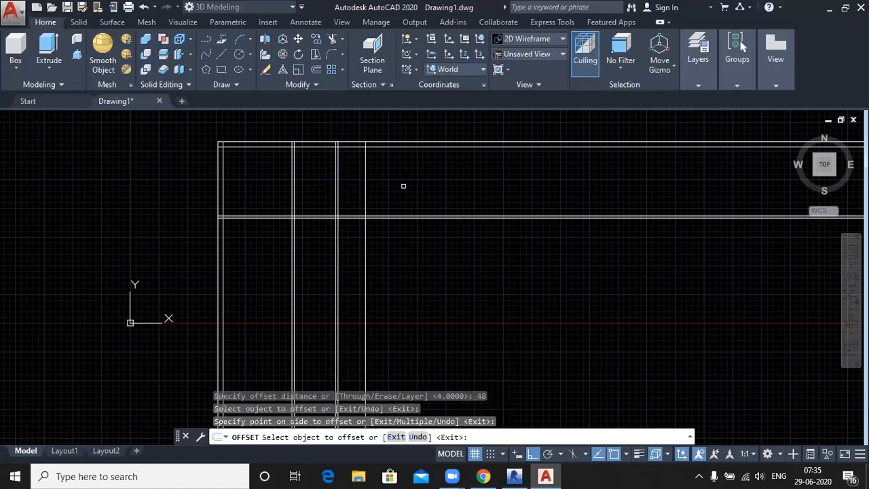
pyautogui.press('Return')
# Offset the new rightmost vertical line to the right by 4 to form the third vertical partition.
pyautogui.press('Return')
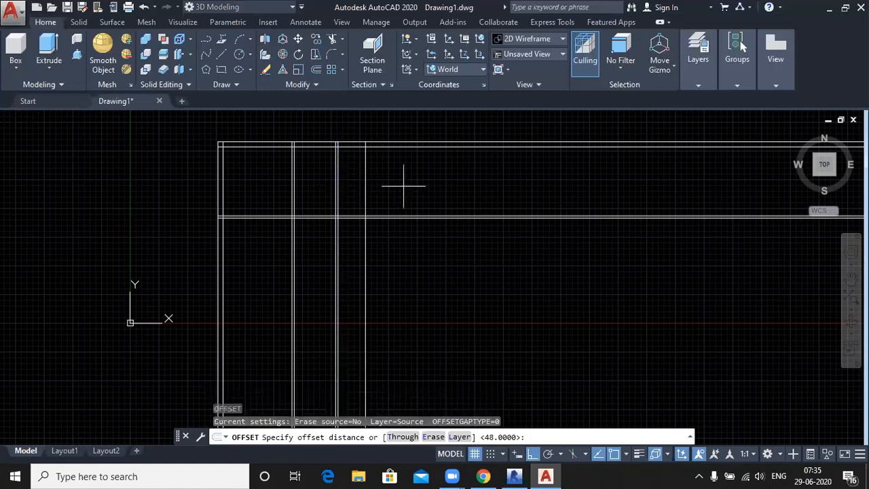
pyautogui.press('Return')
pyautogui.click(365, 185)
pyautogui.click(397, 190)
pyautogui.press('Return')
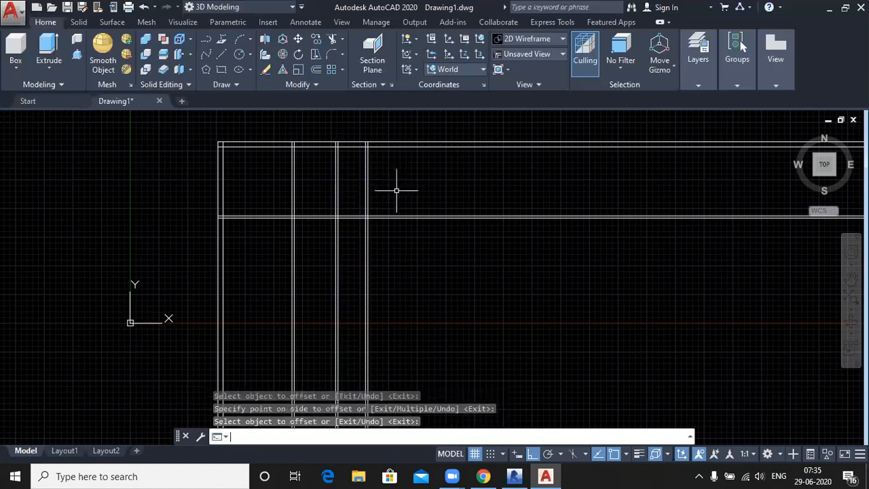
# Offset the right line of the third vertical partition to the right by 120.
pyautogui.press('Return')
pyautogui.write('120')
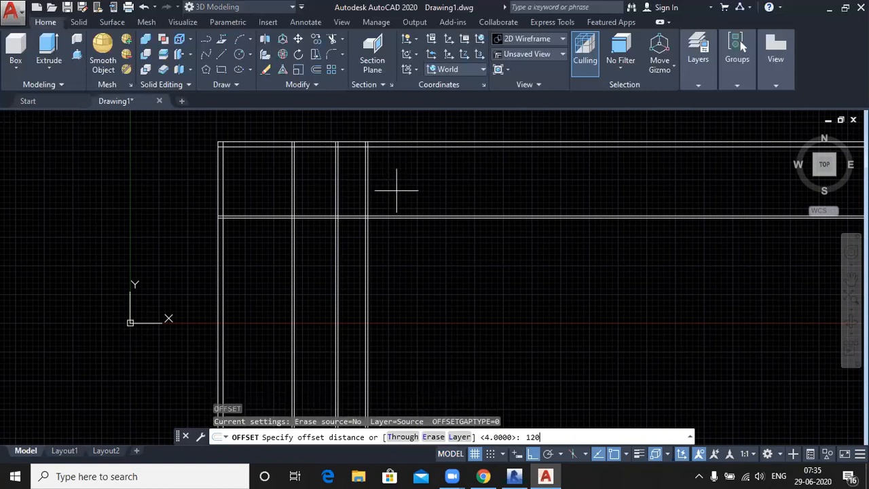
pyautogui.press('Return')
pyautogui.click(368, 179)
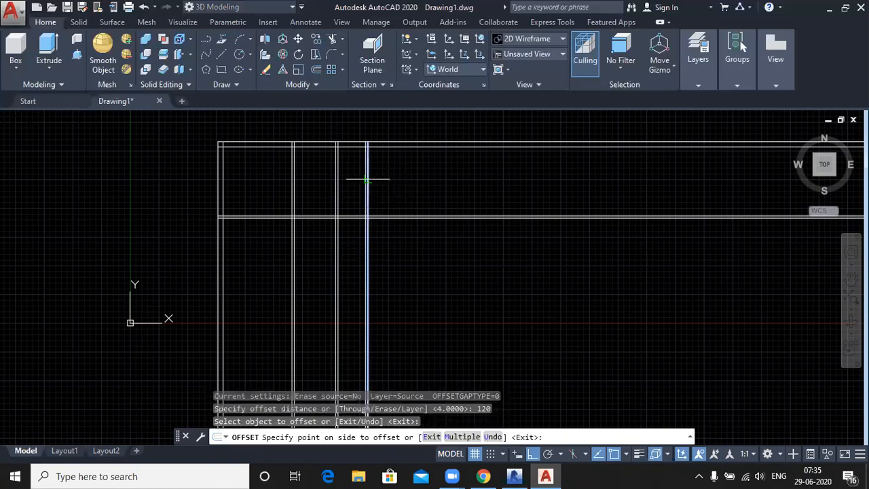
pyautogui.click(443, 174)
pyautogui.press('Return')
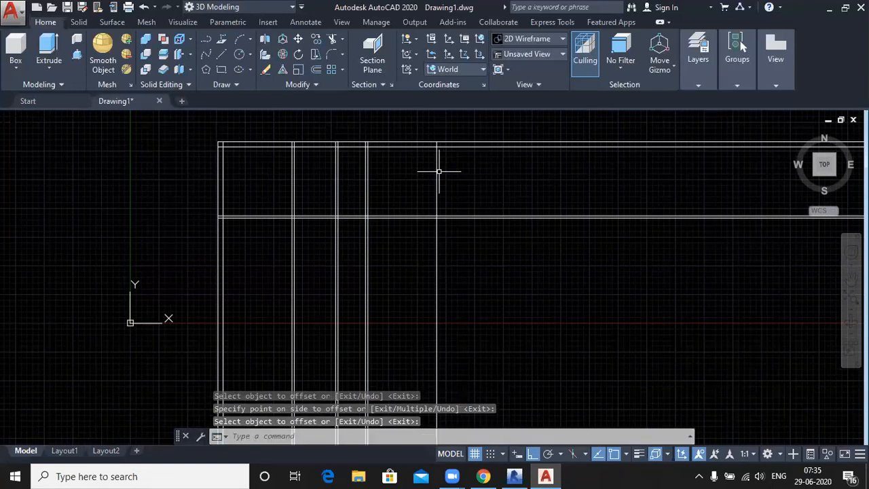
# Offset the rightmost vertical line to the right by 9 to form the right outer wall.
pyautogui.press('Return')
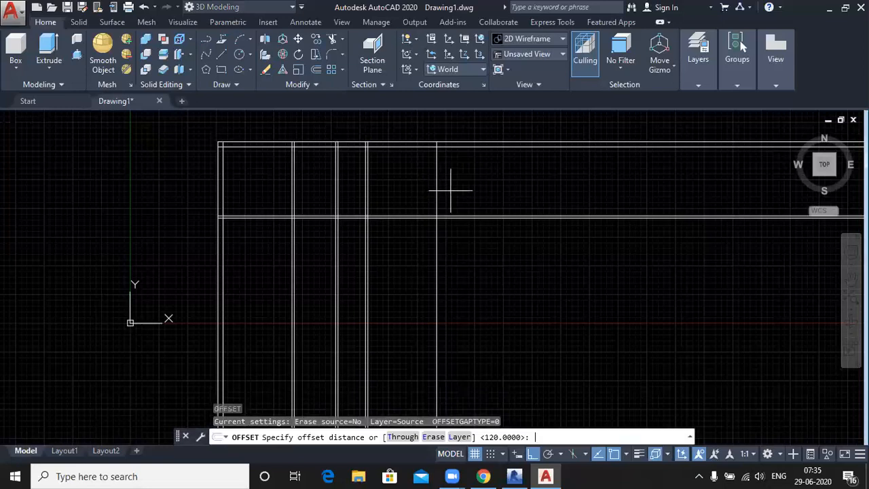
pyautogui.write('9')
pyautogui.press('Return')
pyautogui.click(437, 180)
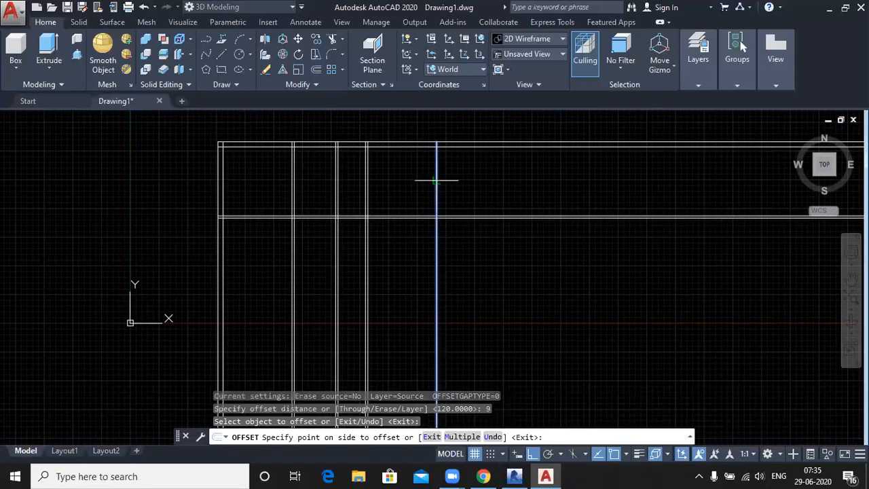
pyautogui.click(476, 184)
pyautogui.moveTo(396, 250); pyautogui.dragTo(401, 233, button='middle')
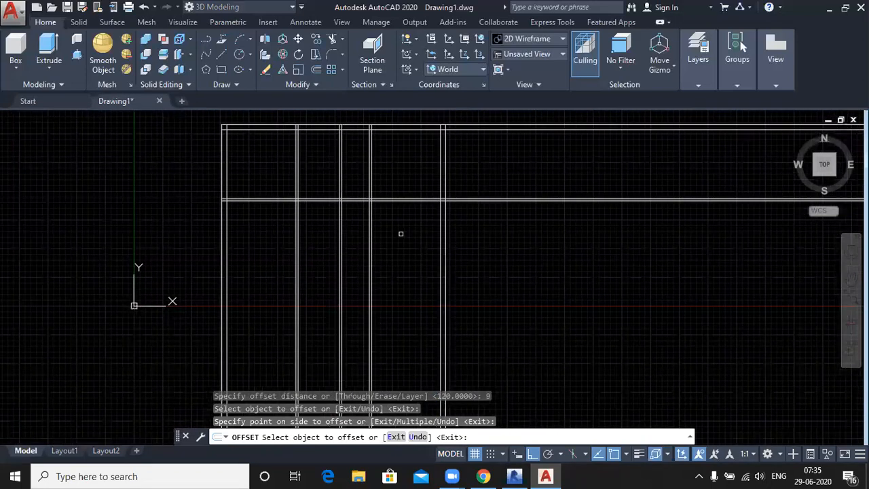
pyautogui.press('Return')
# Offset the lower line of the horizontal partition downward by 180, and offset the resulting line downward by 9 for the bottom outer wall.
pyautogui.press('Return')
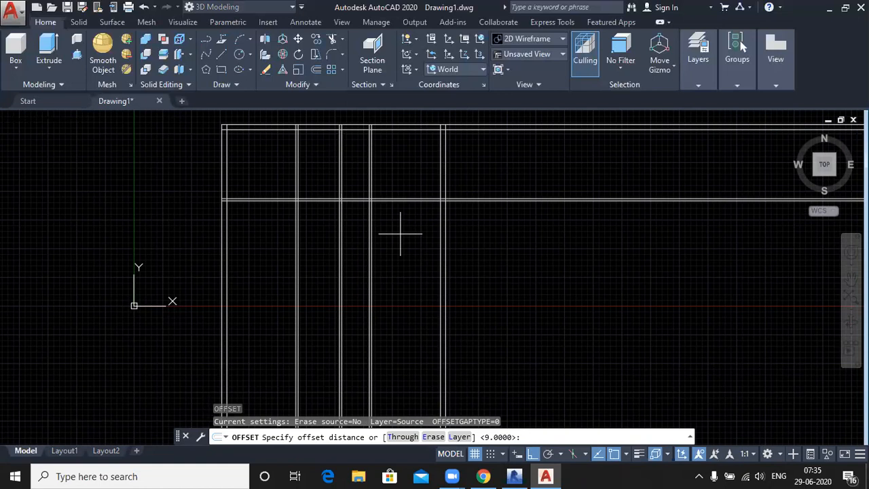
pyautogui.write('80')
pyautogui.press('Return')
pyautogui.scroll(2, 258, 205)
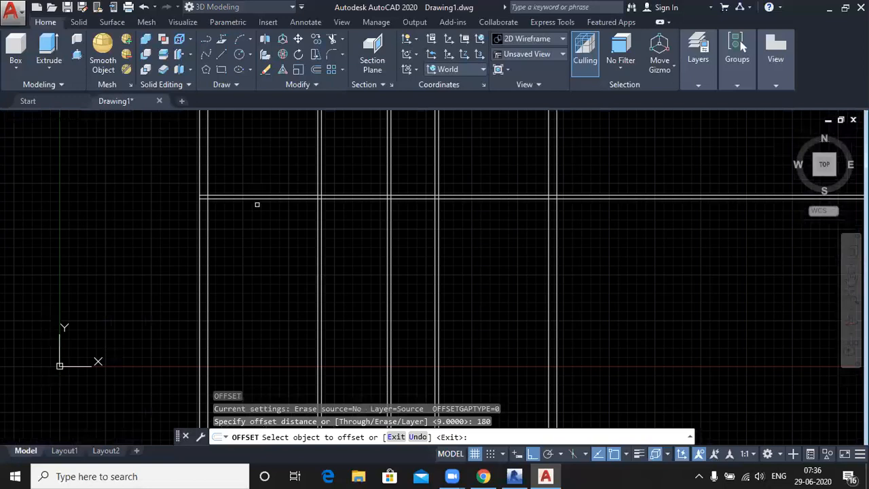
pyautogui.click(258, 198)
pyautogui.click(271, 282)
pyautogui.scroll(-1, 272, 282)
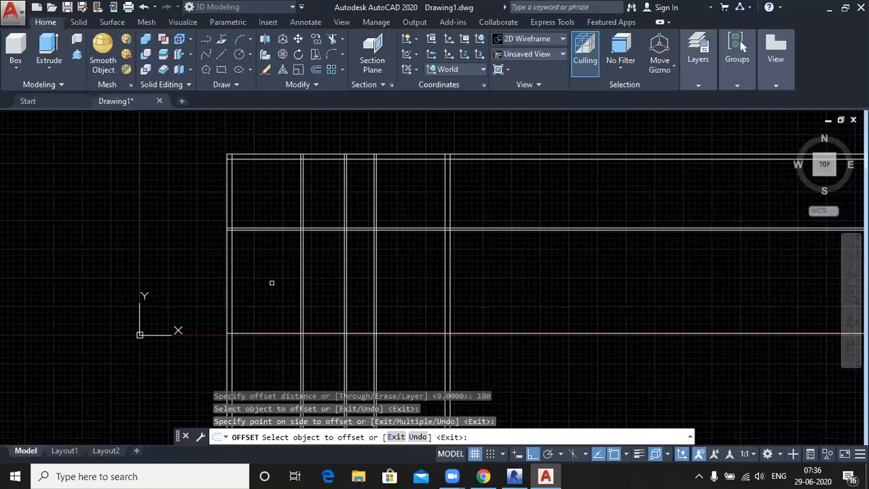
pyautogui.click(277, 334)
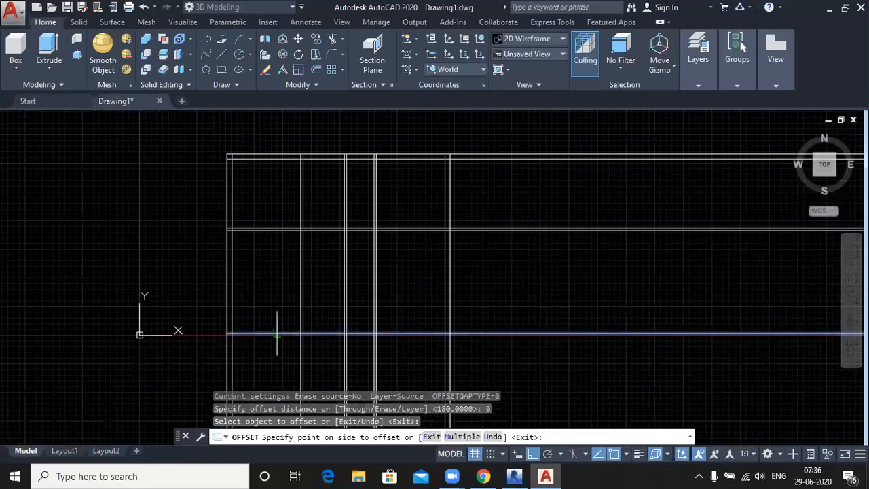
pyautogui.click(277, 335)
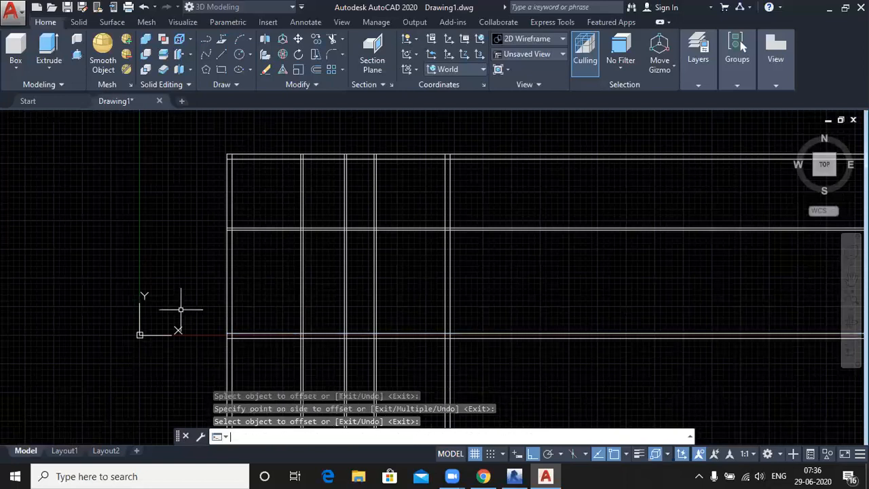
# Trim the horizontal lines beyond the right outer wall and the vertical lines below the bottom outer wall.
pyautogui.write('tr')
pyautogui.press('Return')
pyautogui.press('Return')
pyautogui.click(563, 370)
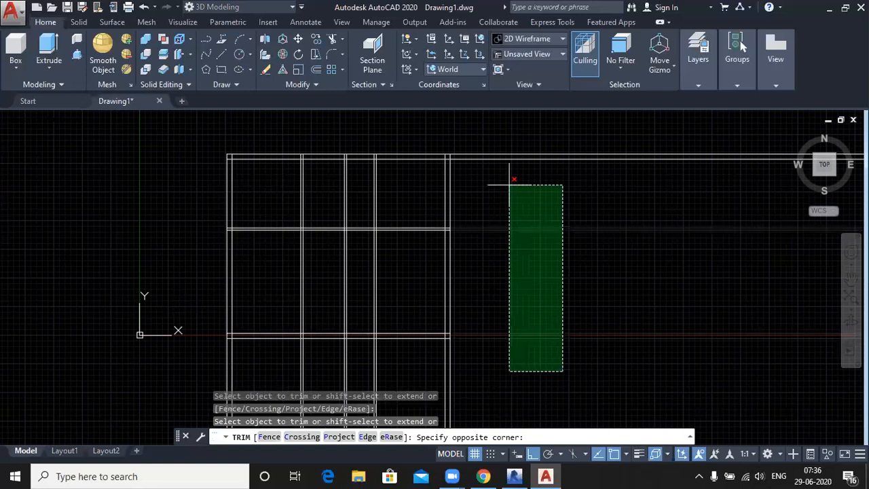
pyautogui.click(510, 184)
pyautogui.click(493, 385)
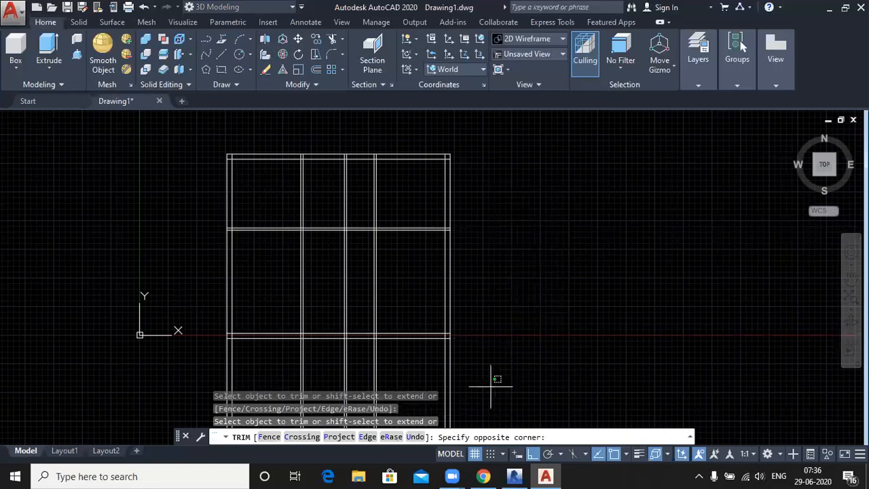
pyautogui.click(185, 369)
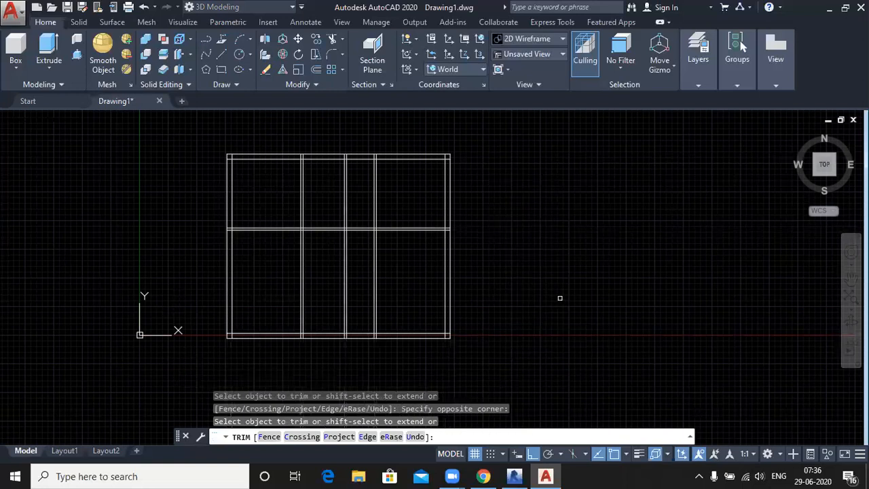
pyautogui.press('Return')
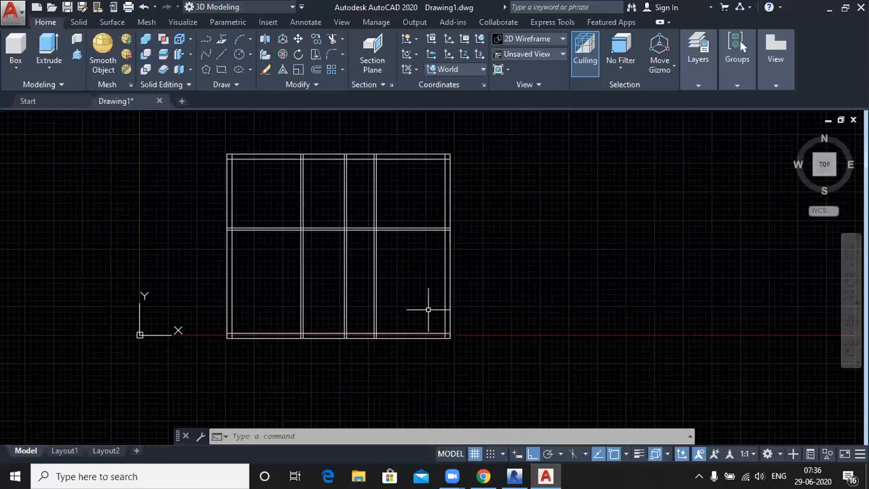
# Offset the lower line of the horizontal partition downward by 96.
pyautogui.write('o')
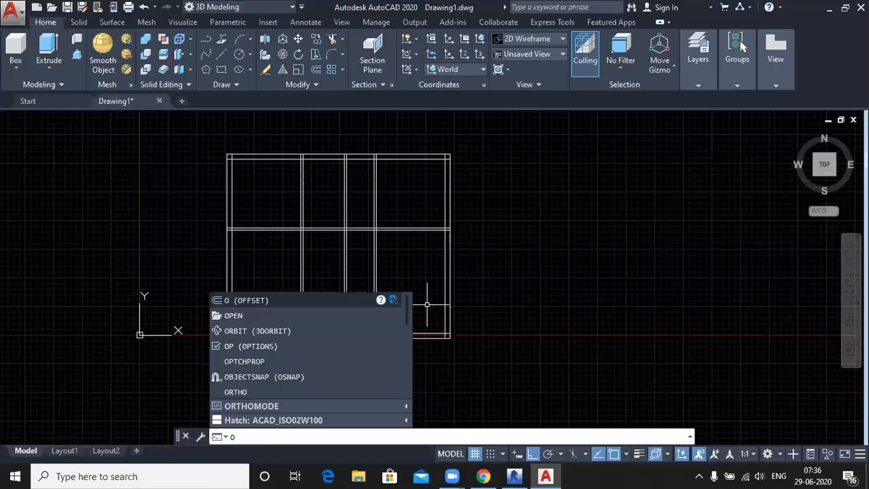
pyautogui.press('Return')
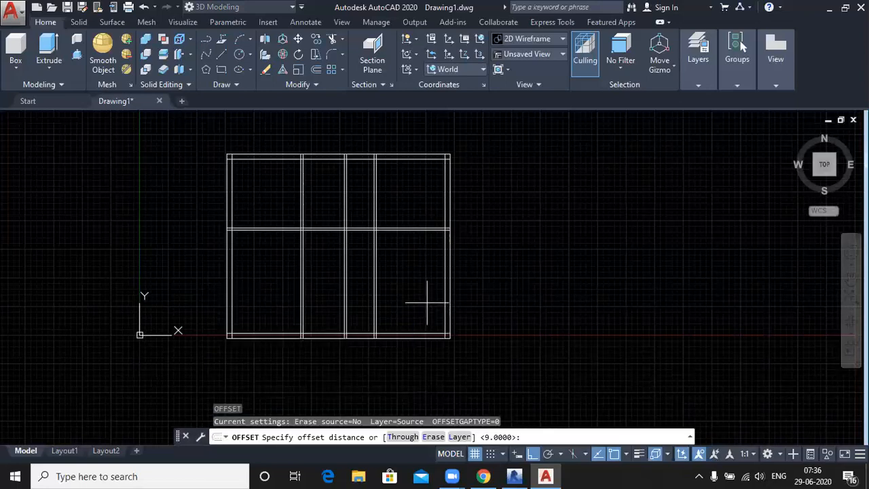
pyautogui.write('96')
pyautogui.press('Return')
pyautogui.scroll(2, 414, 228)
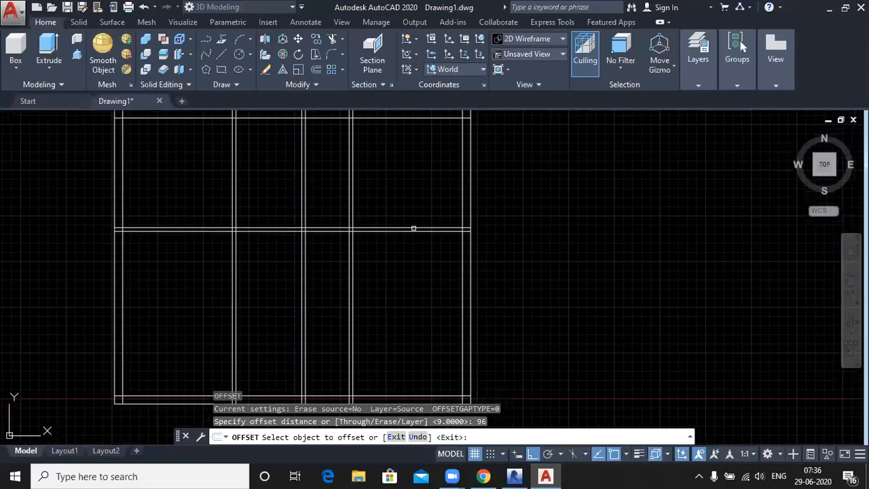
pyautogui.click(413, 231)
pyautogui.click(425, 345)
pyautogui.scroll(-1, 425, 346)
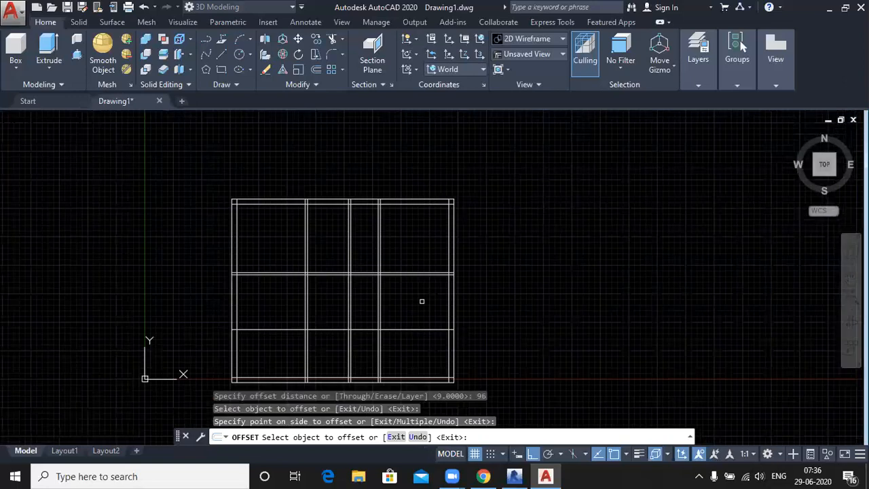
# Offset the new horizontal line downward by 4 to form the second horizontal partition.
pyautogui.press('Return')
pyautogui.press('Return')
pyautogui.write('4')
pyautogui.press('Return')
pyautogui.click(422, 330)
pyautogui.click(424, 339)
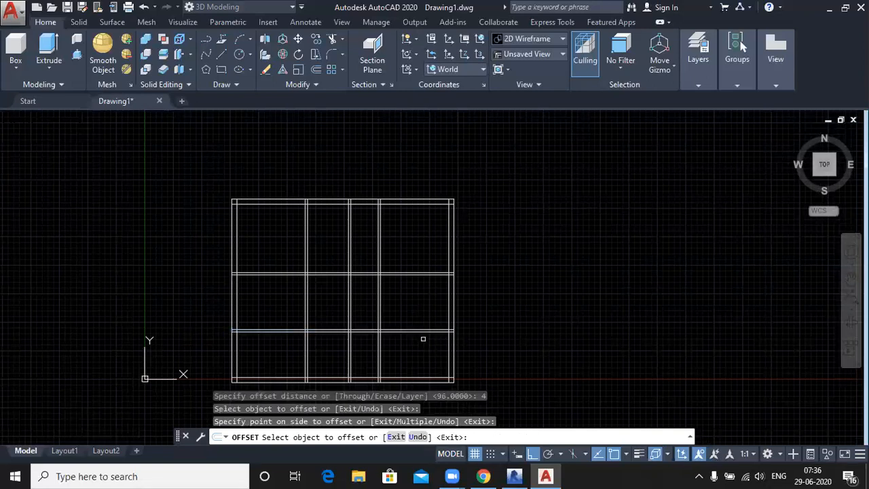
pyautogui.press('Return')
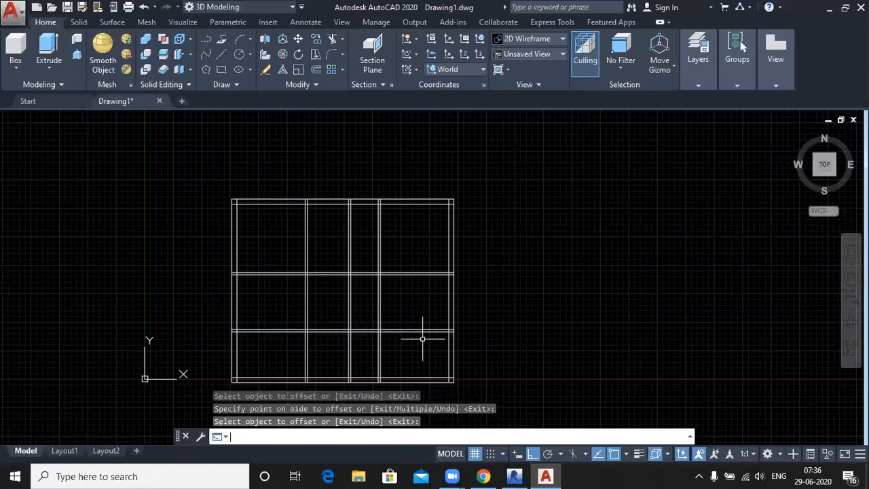
# Trim the overlapping inner wall lines at the bottom-left corner of the floor plan.
pyautogui.write('tr')
pyautogui.press('Return')
pyautogui.press('Return')
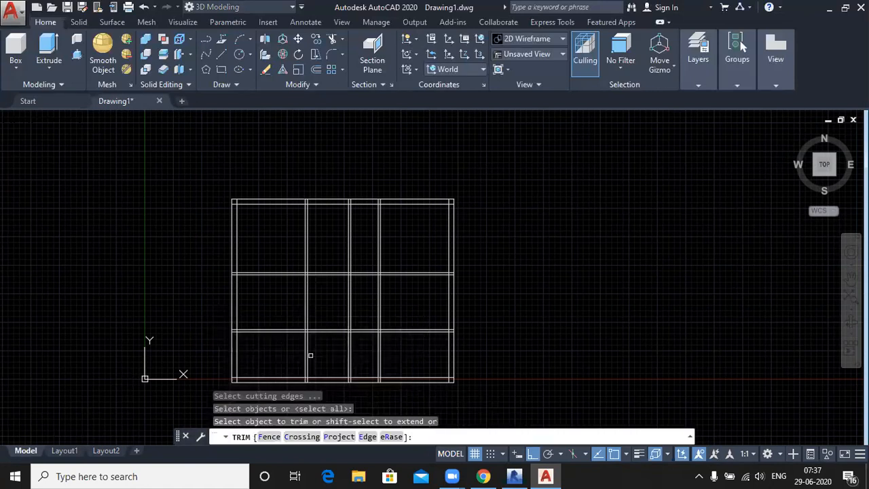
pyautogui.click(288, 354)
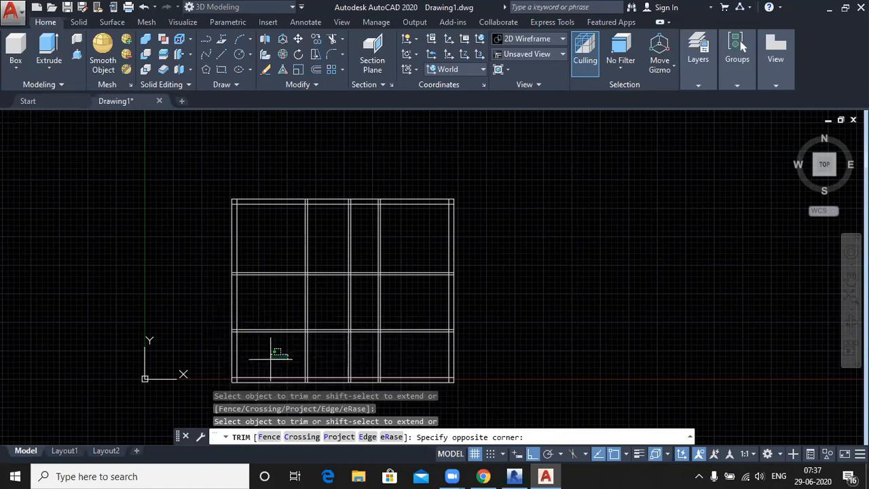
pyautogui.click(270, 359)
pyautogui.scroll(2, 229, 390)
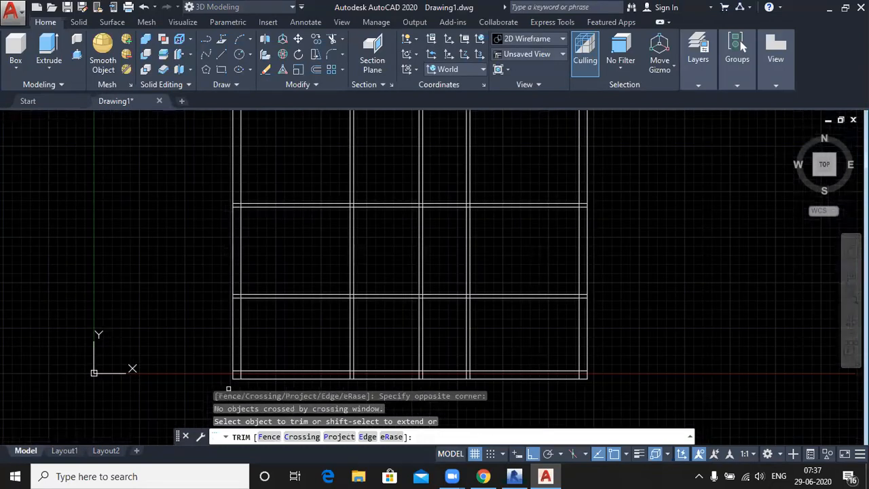
pyautogui.scroll(3, 229, 389)
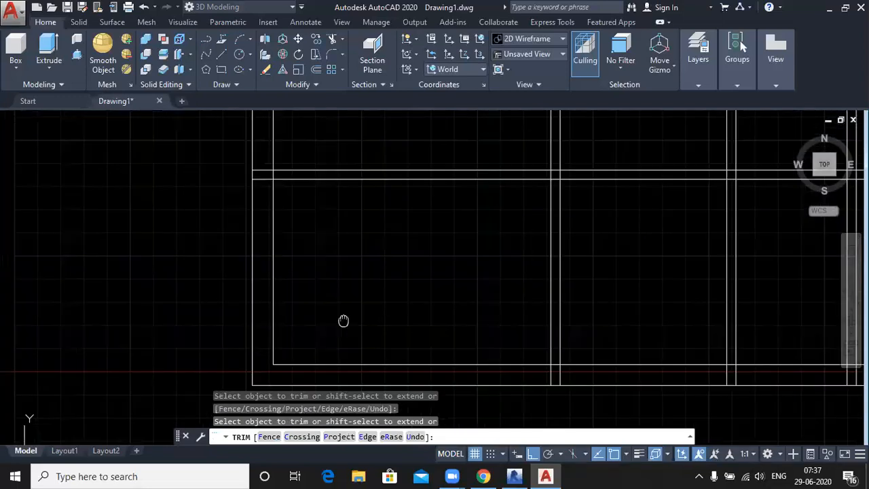
# Trim the lower horizontal partition's junction with the left outer wall, removing the overruns and opening the inner wall line.
pyautogui.scroll(2, 231, 120)
pyautogui.click(314, 292)
pyautogui.click(297, 222)
pyautogui.click(340, 255)
pyautogui.scroll(-3, 428, 196)
pyautogui.moveTo(427, 195); pyautogui.dragTo(405, 357, button='middle')
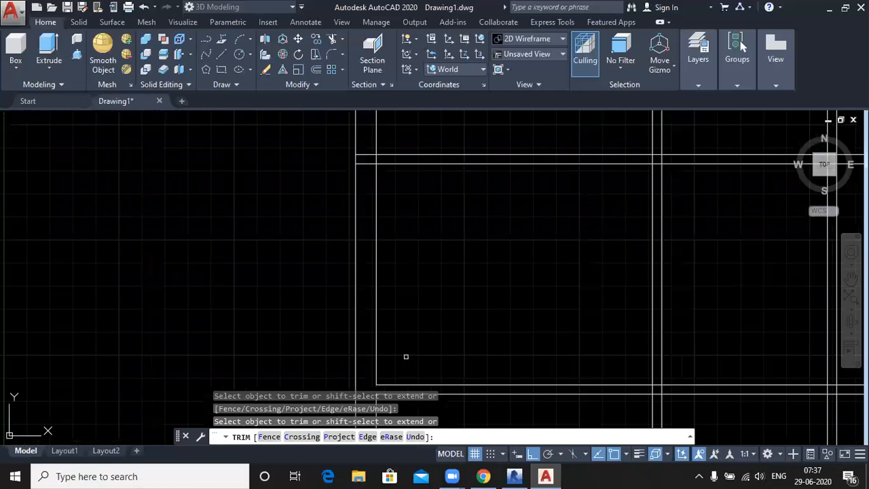
# Trim the upper horizontal partition's overruns and the inner wall segment where it meets the left outer wall.
pyautogui.scroll(5, 377, 148)
pyautogui.moveTo(378, 148); pyautogui.dragTo(400, 251, button='middle')
pyautogui.click(365, 317)
pyautogui.click(360, 239)
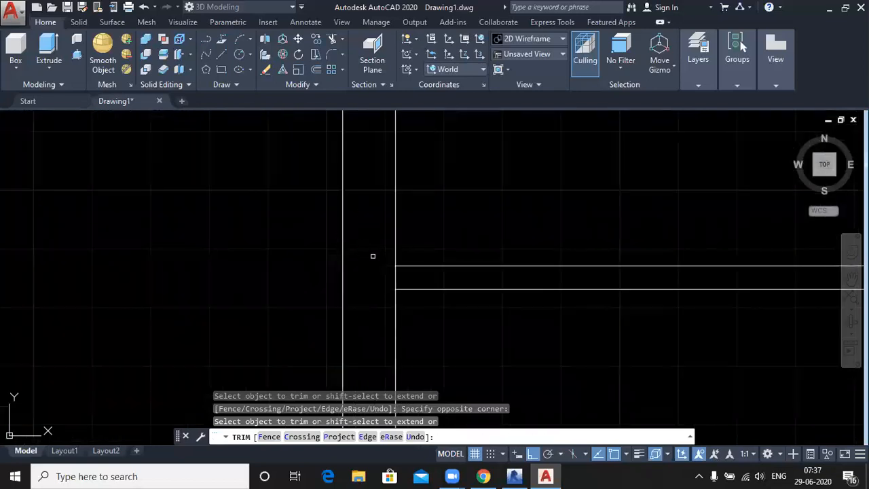
pyautogui.click(395, 276)
pyautogui.scroll(-2, 450, 196)
# Trim the overlapping inner wall lines at the top-left corner of the floor plan.
pyautogui.moveTo(460, 196); pyautogui.dragTo(450, 358, button='middle')
pyautogui.moveTo(460, 197); pyautogui.dragTo(441, 358, button='middle')
pyautogui.scroll(5, 400, 250)
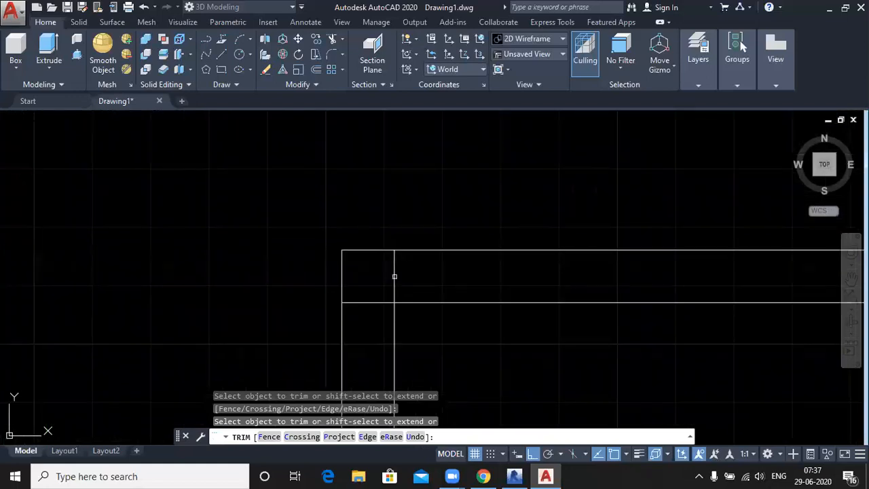
pyautogui.click(394, 266)
pyautogui.click(377, 305)
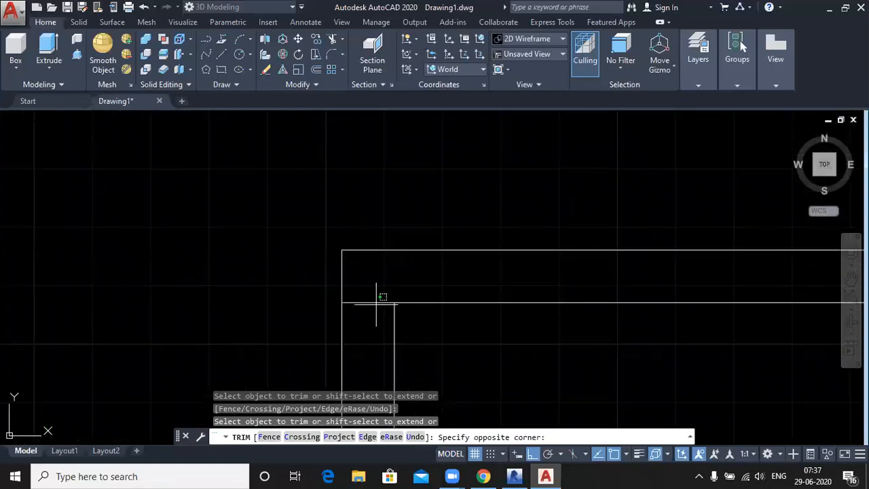
pyautogui.click(373, 297)
pyautogui.scroll(-5, 371, 288)
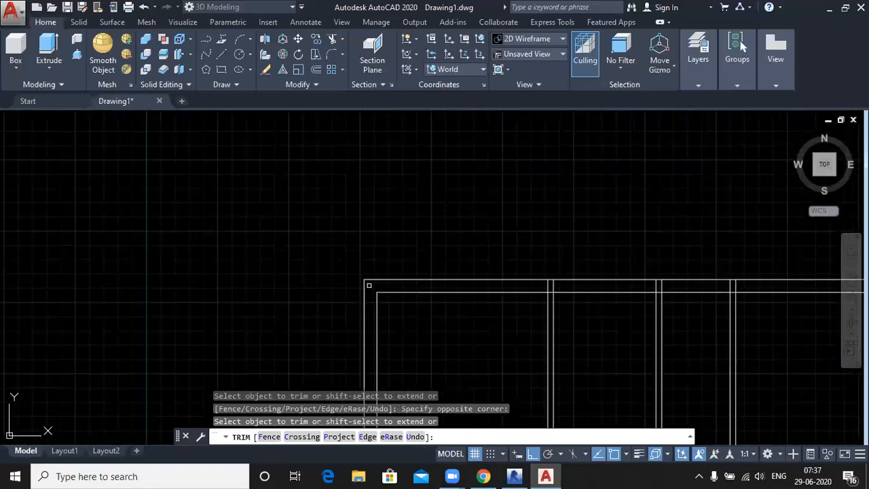
# Trim the first and second vertical partitions' overruns inside the top outer wall and open the wall line at the first partition.
pyautogui.scroll(3, 618, 301)
pyautogui.click(395, 242)
pyautogui.click(308, 221)
pyautogui.scroll(-2, 404, 222)
pyautogui.scroll(3, 588, 236)
pyautogui.click(574, 202)
pyautogui.click(432, 252)
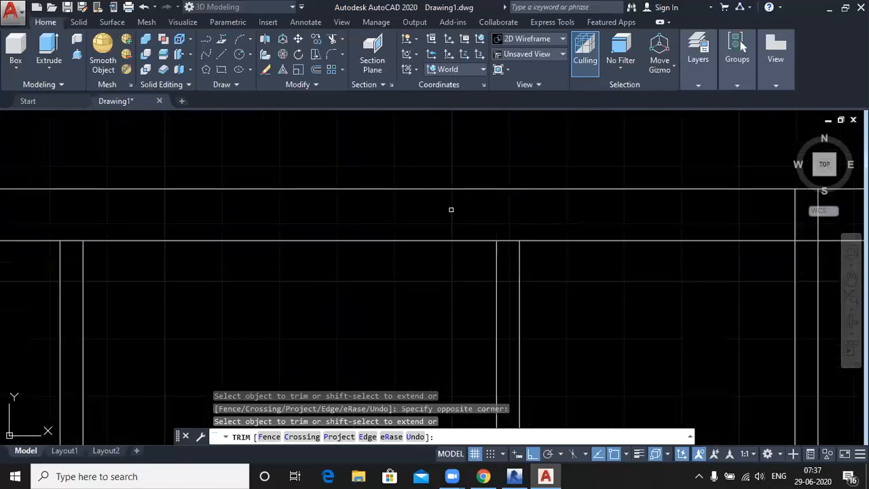
pyautogui.click(83, 243)
pyautogui.click(68, 241)
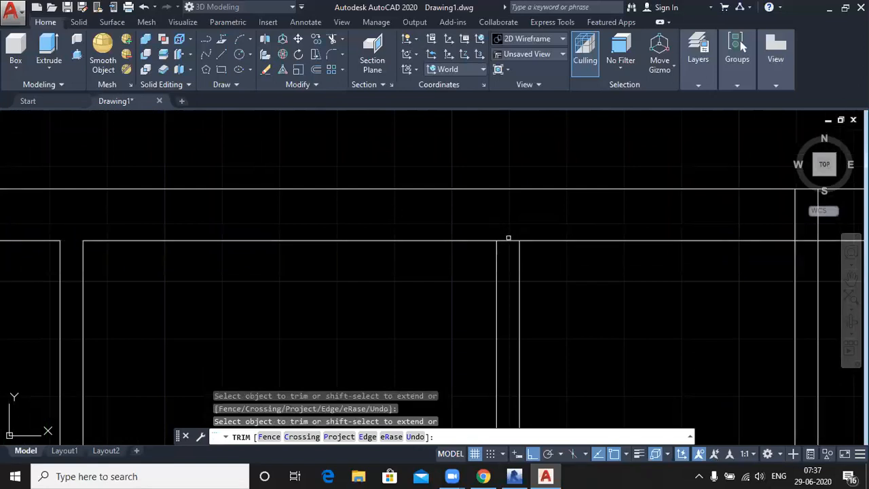
# Trim the third vertical partition's overruns inside the top outer wall and open the inner wall line there.
pyautogui.scroll(-2, 590, 217)
pyautogui.scroll(2, 366, 233)
pyautogui.click(423, 237)
pyautogui.click(292, 218)
pyautogui.click(374, 258)
# Trim the overlapping inner wall lines at the top-right corner of the floor plan.
pyautogui.scroll(-2, 367, 246)
pyautogui.scroll(3, 493, 247)
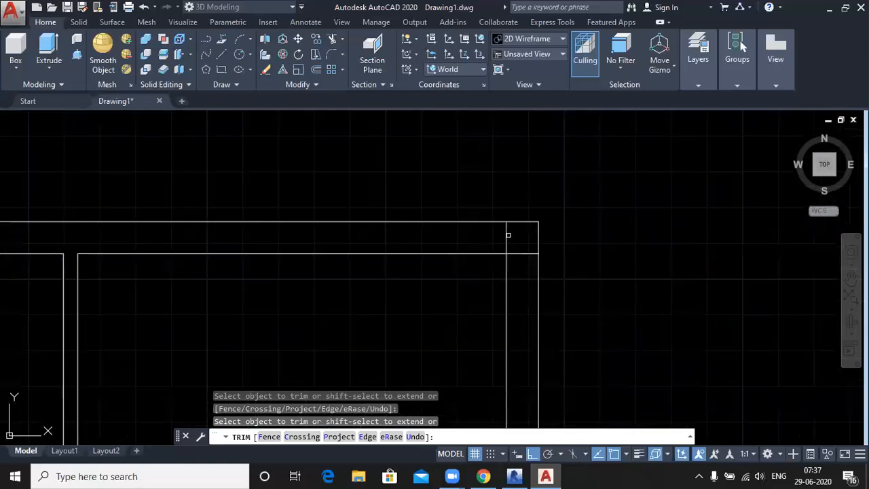
pyautogui.scroll(-2, 542, 233)
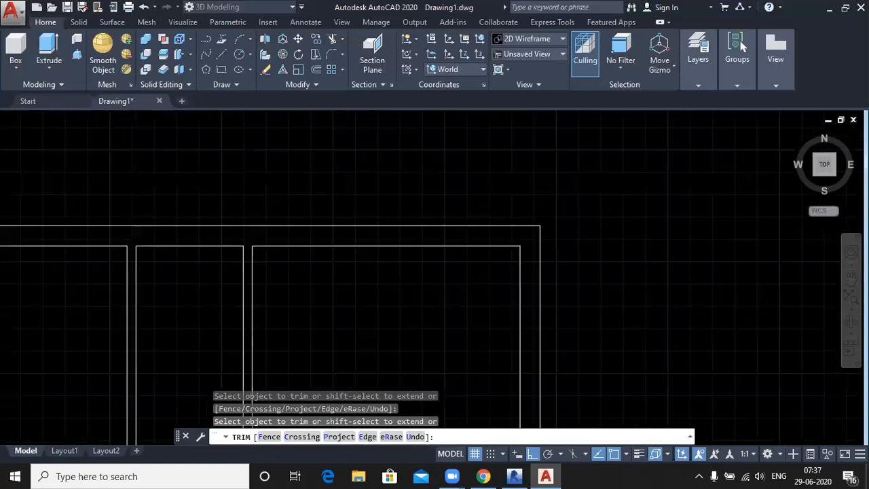
# Trim the upper horizontal partition's overruns and the inner wall segment where it meets the right outer wall.
pyautogui.scroll(-1, 543, 231)
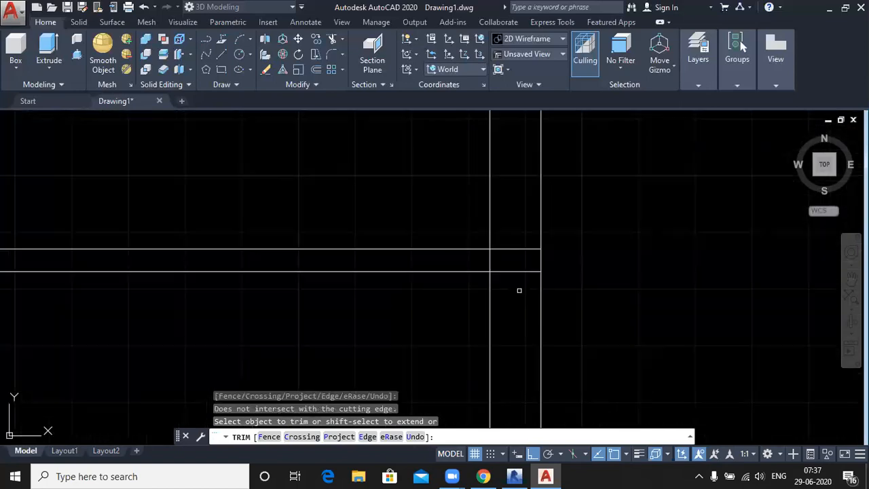
pyautogui.click(526, 293)
pyautogui.click(507, 220)
pyautogui.click(507, 261)
pyautogui.click(467, 262)
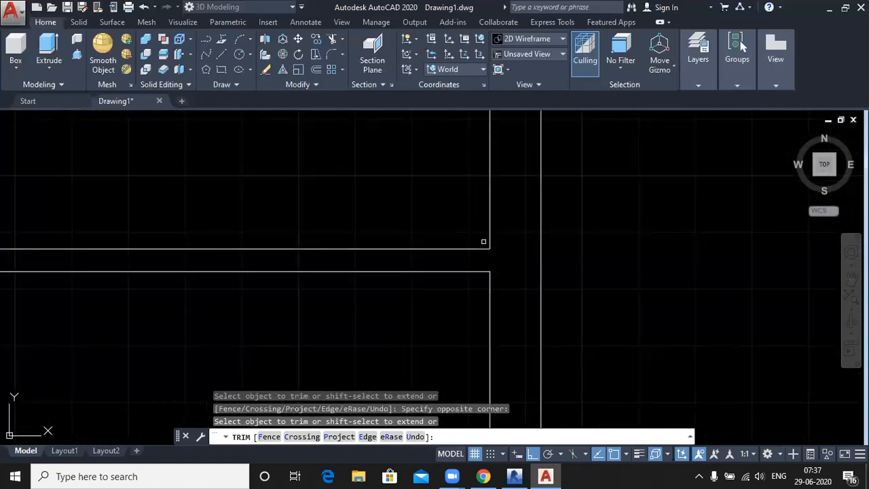
pyautogui.scroll(-3, 498, 230)
# Trim the lower horizontal partition's overruns and the inner wall segment where it meets the right outer wall.
pyautogui.scroll(3, 543, 231)
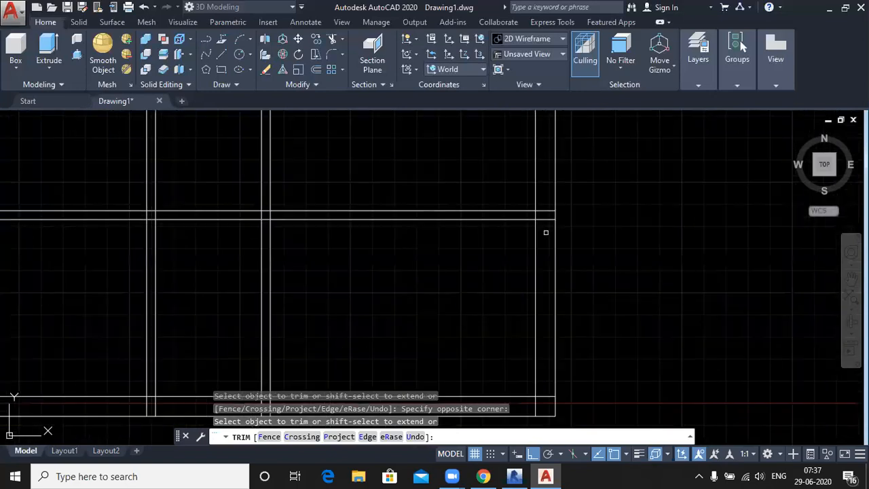
pyautogui.click(542, 221)
pyautogui.click(552, 231)
pyautogui.scroll(3, 555, 232)
pyautogui.click(555, 231)
pyautogui.click(543, 151)
pyautogui.click(529, 197)
pyautogui.click(481, 194)
pyautogui.scroll(-3, 522, 175)
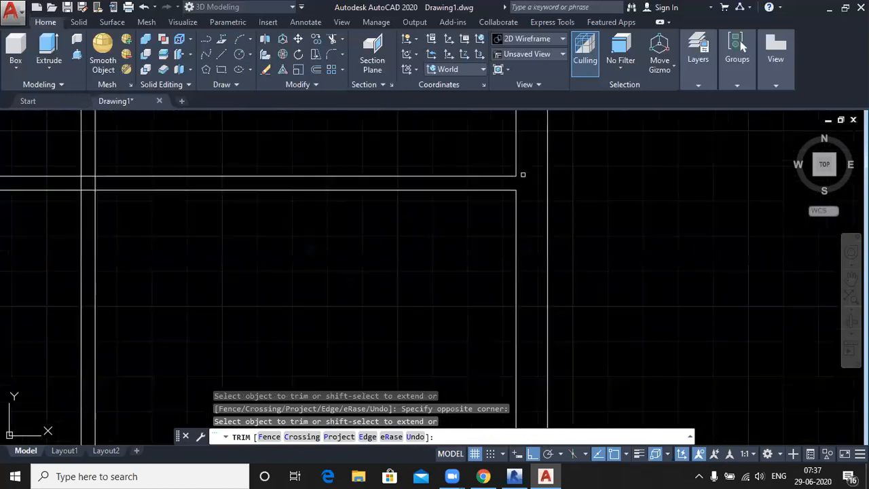
# Trim the overlapping inner wall lines at the bottom-right corner of the floor plan.
pyautogui.moveTo(530, 273); pyautogui.dragTo(540, 138, button='middle')
pyautogui.scroll(5, 537, 238)
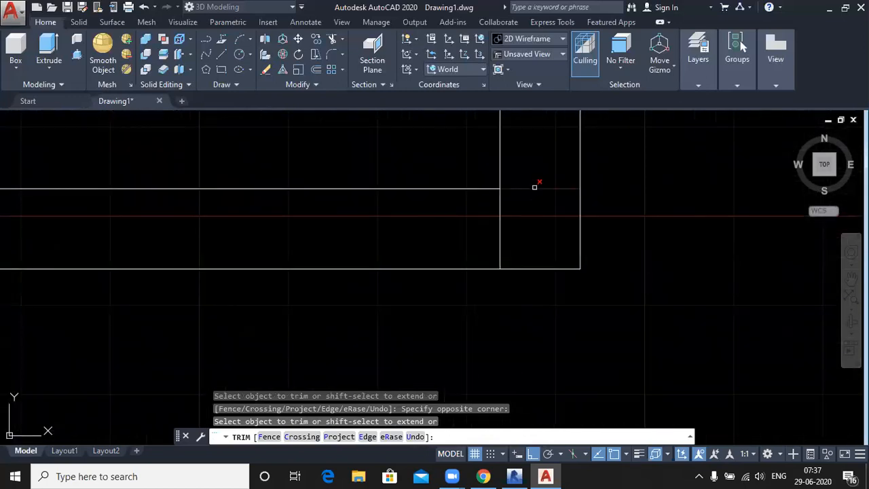
pyautogui.click(536, 187)
pyautogui.click(500, 221)
# Trim the third vertical partition's overruns and the inner wall segment where it meets the bottom outer wall.
pyautogui.scroll(-4, 523, 194)
pyautogui.scroll(3, 410, 276)
pyautogui.click(434, 262)
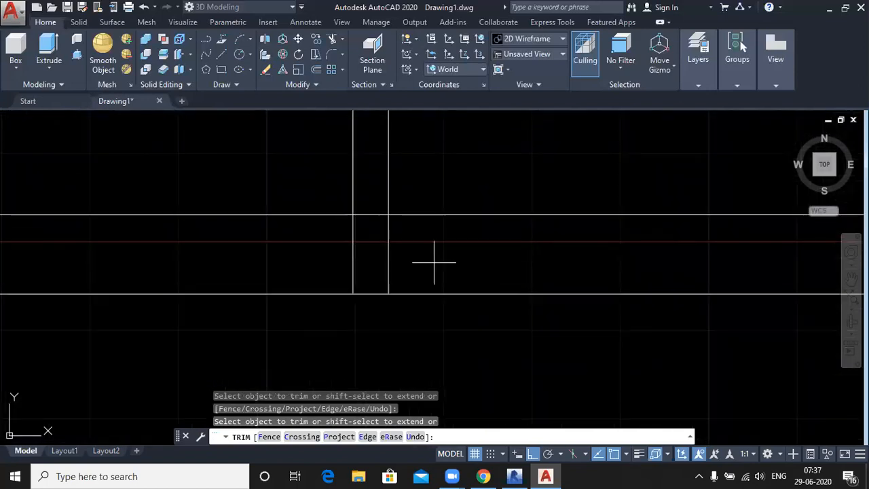
pyautogui.click(311, 242)
pyautogui.click(374, 232)
pyautogui.click(367, 199)
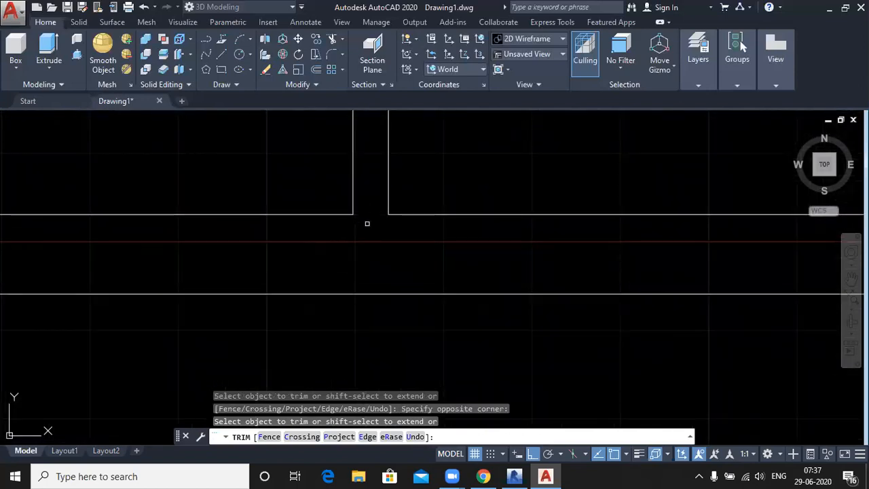
# Trim the second vertical partition's overruns and the inner wall segment where it meets the bottom outer wall.
pyautogui.scroll(-3, 381, 234)
pyautogui.moveTo(305, 247); pyautogui.dragTo(576, 258, button='middle')
pyautogui.click(479, 247)
pyautogui.click(375, 237)
pyautogui.click(426, 233)
pyautogui.click(411, 214)
# Trim the first vertical partition's overruns and the inner wall segment where it meets the bottom outer wall.
pyautogui.scroll(-2, 411, 254)
pyautogui.moveTo(366, 251); pyautogui.dragTo(608, 259, button='middle')
pyautogui.scroll(3, 478, 264)
pyautogui.click(614, 263)
pyautogui.click(446, 247)
pyautogui.scroll(4, 570, 237)
pyautogui.click(541, 218)
pyautogui.click(522, 162)
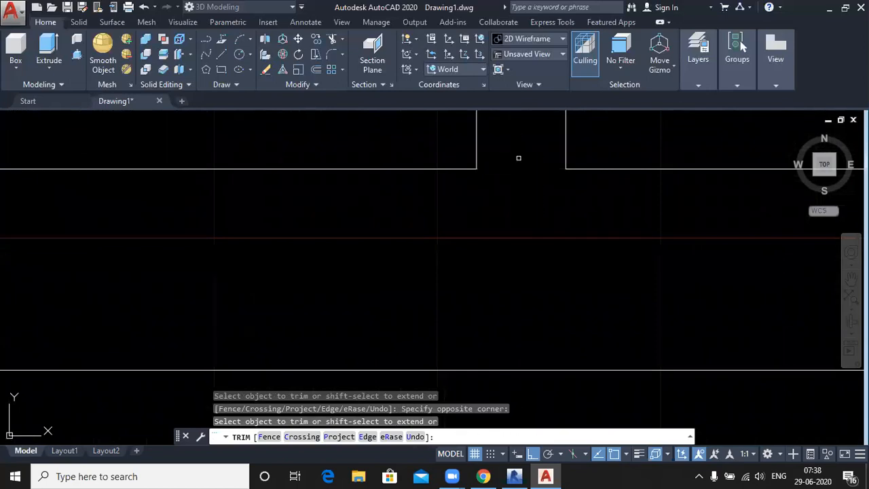
pyautogui.scroll(-5, 537, 214)
pyautogui.moveTo(569, 232); pyautogui.dragTo(580, 275, button='middle')
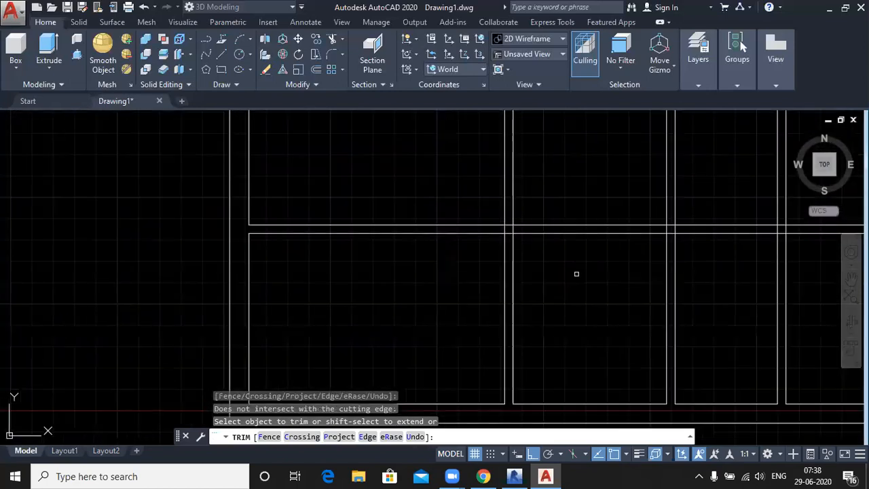
pyautogui.click(414, 281)
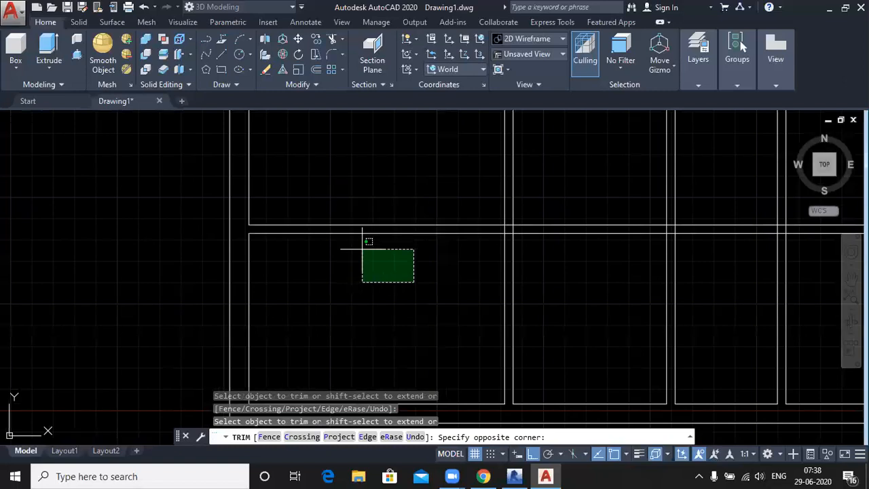
pyautogui.scroll(-2, 375, 292)
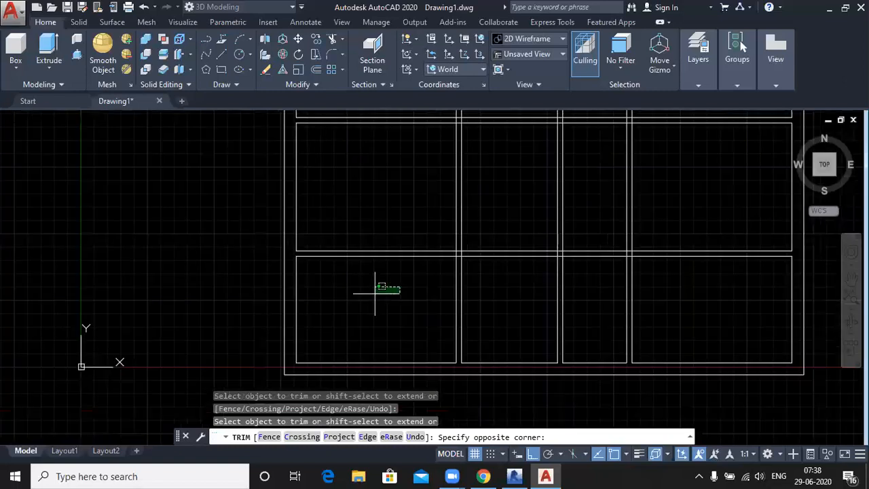
pyautogui.moveTo(375, 292); pyautogui.dragTo(381, 328, button='middle')
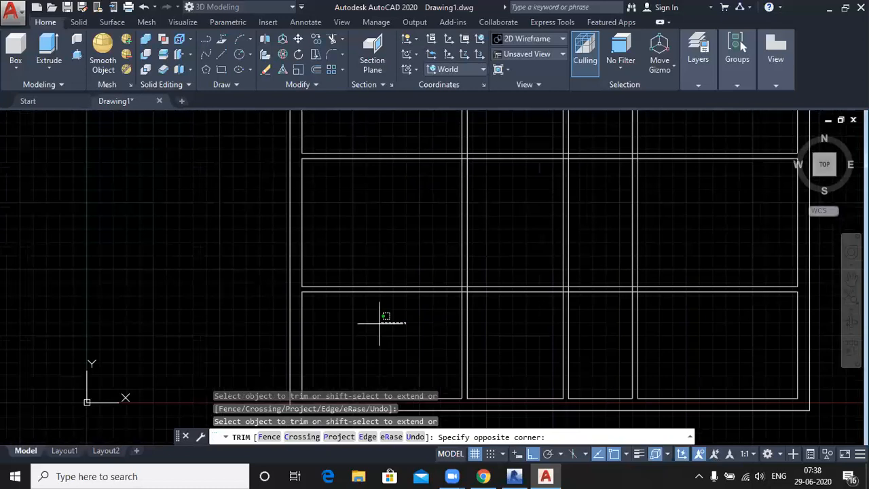
# Trim away the lower horizontal partition's lines between the left outer wall and the first vertical partition.
pyautogui.click(349, 238)
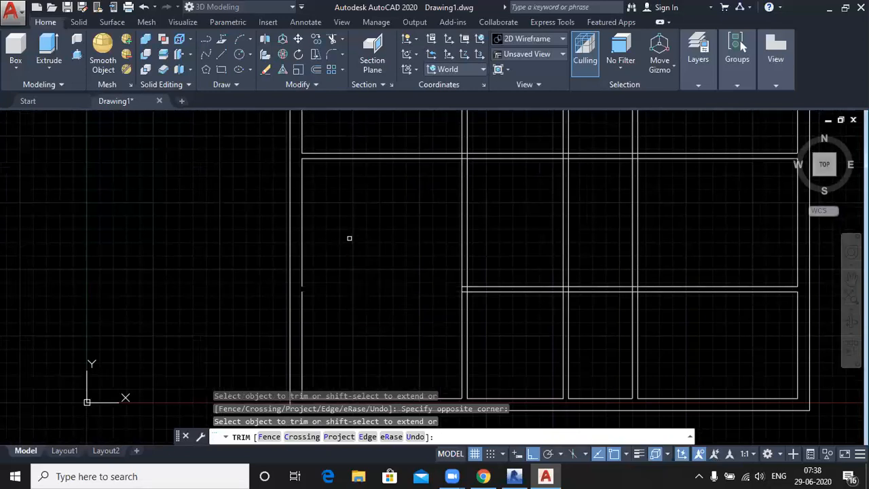
pyautogui.scroll(4, 454, 282)
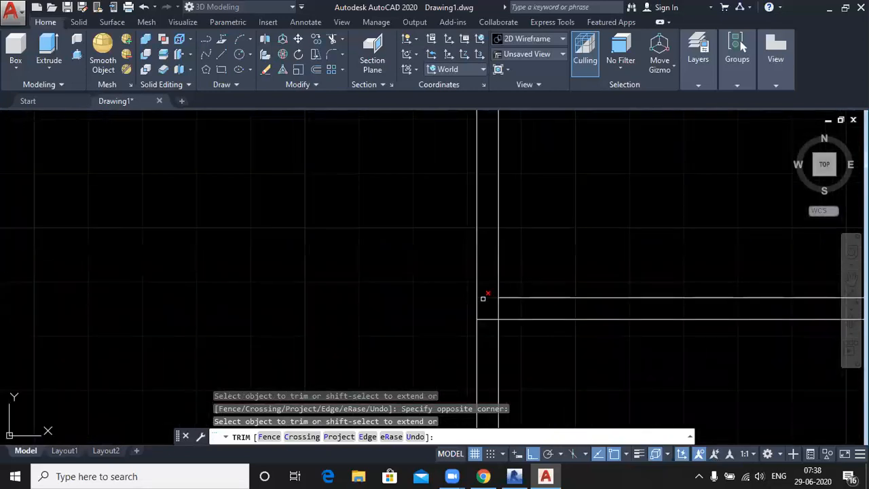
pyautogui.scroll(-5, 421, 298)
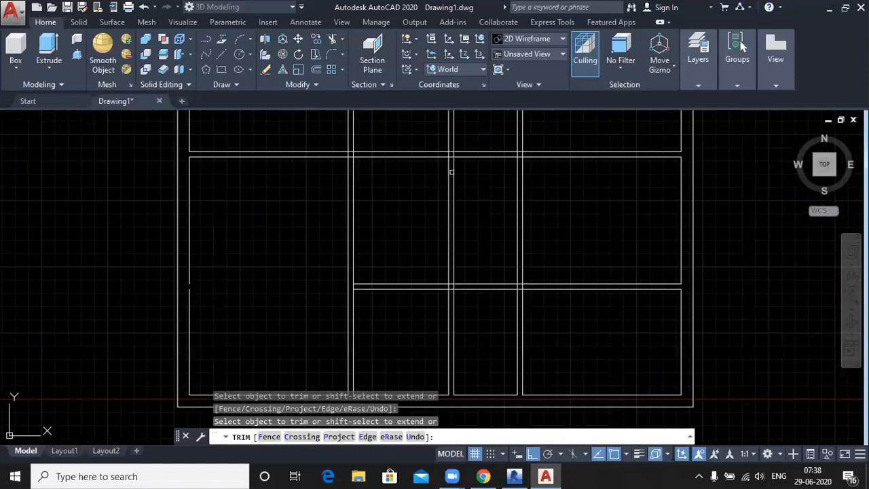
# Trim the second vertical partition below the upper horizontal partition and the lower horizontal partition between the first and third vertical partitions.
pyautogui.click(474, 192)
pyautogui.click(388, 207)
pyautogui.click(490, 343)
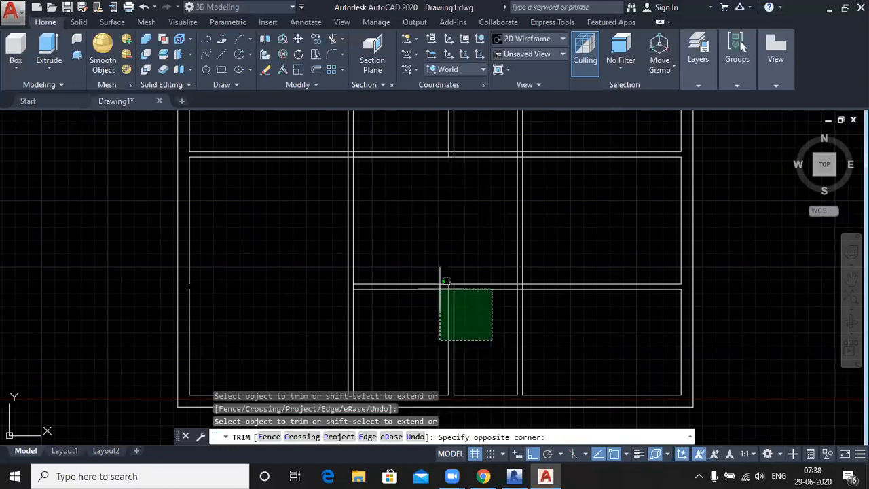
pyautogui.click(407, 260)
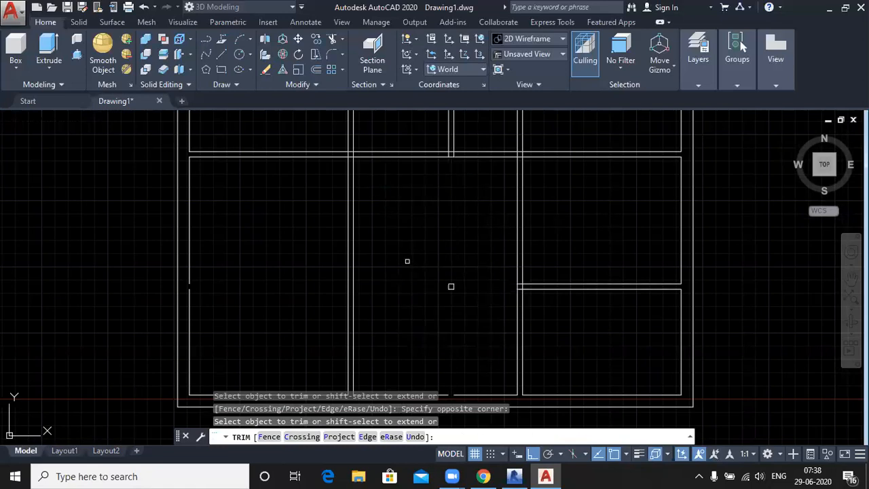
# Erase the leftover line fragments where the second vertical partition crossed the lower horizontal partition.
pyautogui.press('Escape')
pyautogui.click(407, 258)
pyautogui.click(466, 288)
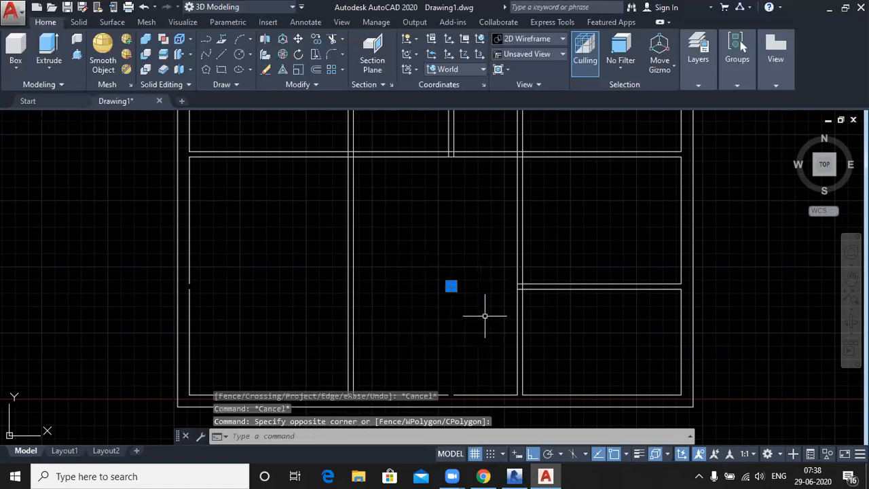
pyautogui.press('Delete')
# Join the two pieces of the left outer wall's inner line across the gap left by the lower horizontal partition.
pyautogui.moveTo(455, 249)
pyautogui.mouseDown(button='middle')
pyautogui.moveTo(466, 254)
pyautogui.moveTo(497, 241)
pyautogui.mouseUp(button='middle')
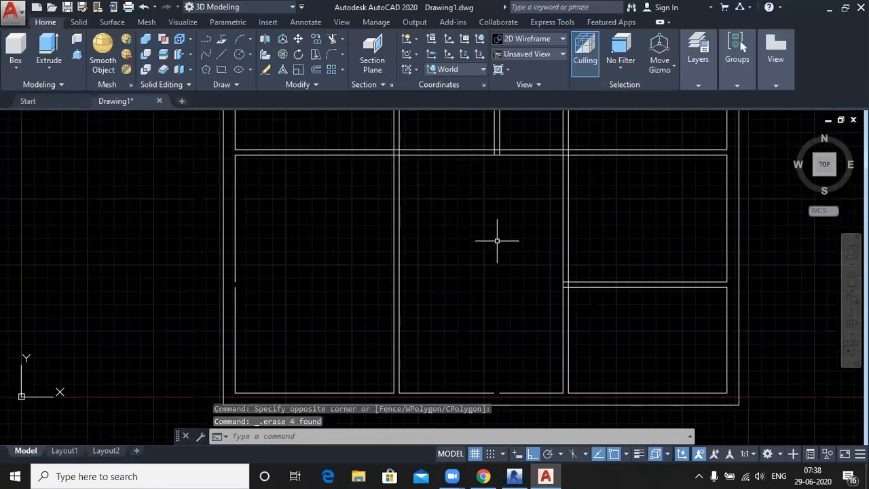
pyautogui.scroll(2, 239, 285)
pyautogui.write('j')
pyautogui.press('Return')
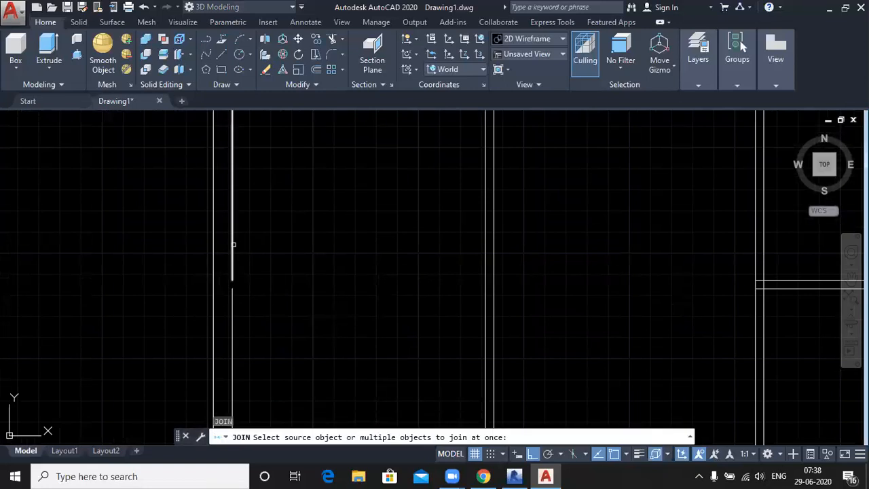
pyautogui.click(233, 245)
pyautogui.click(233, 301)
pyautogui.press('Return')
# Trim the crossing segments inside the junction of the first vertical partition and the upper horizontal partition.
pyautogui.scroll(-5, 308, 264)
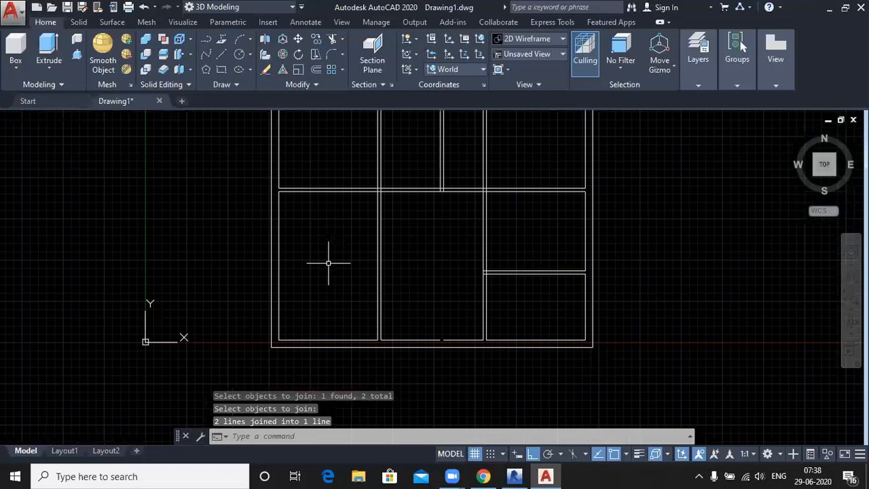
pyautogui.scroll(4, 369, 218)
pyautogui.write('tr')
pyautogui.press('Return')
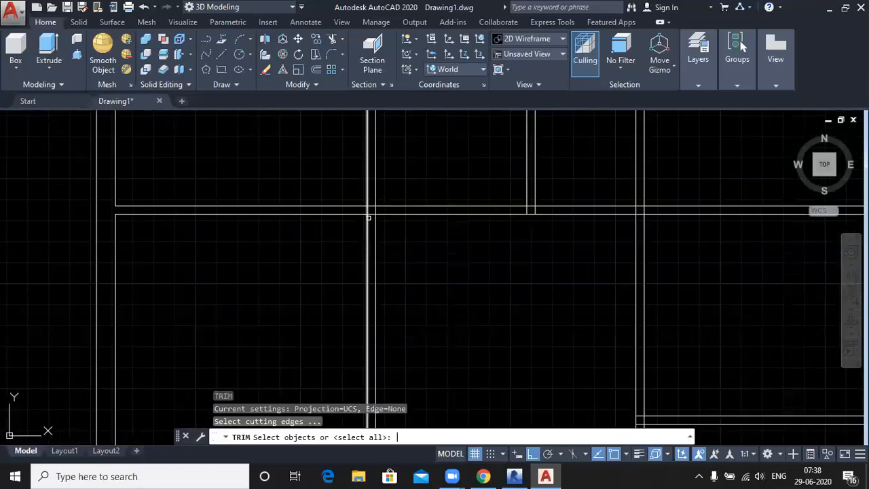
pyautogui.press('Return')
pyautogui.scroll(5, 442, 310)
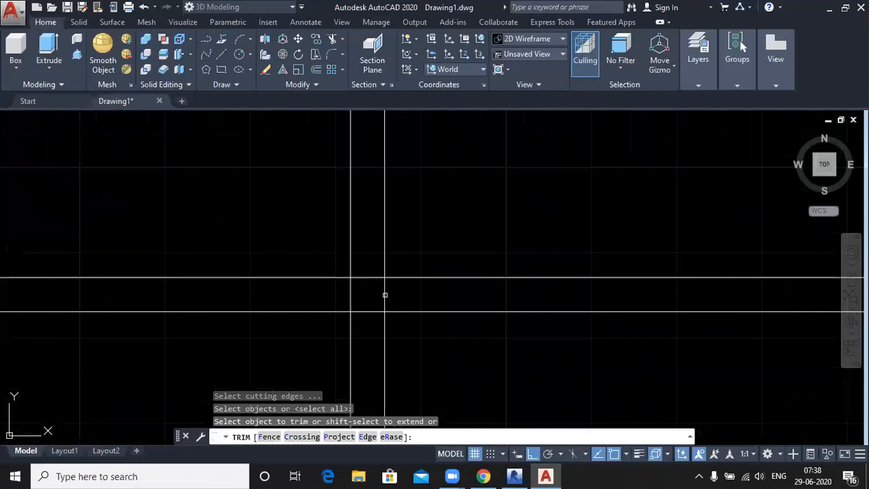
pyautogui.click(384, 297)
pyautogui.click(367, 277)
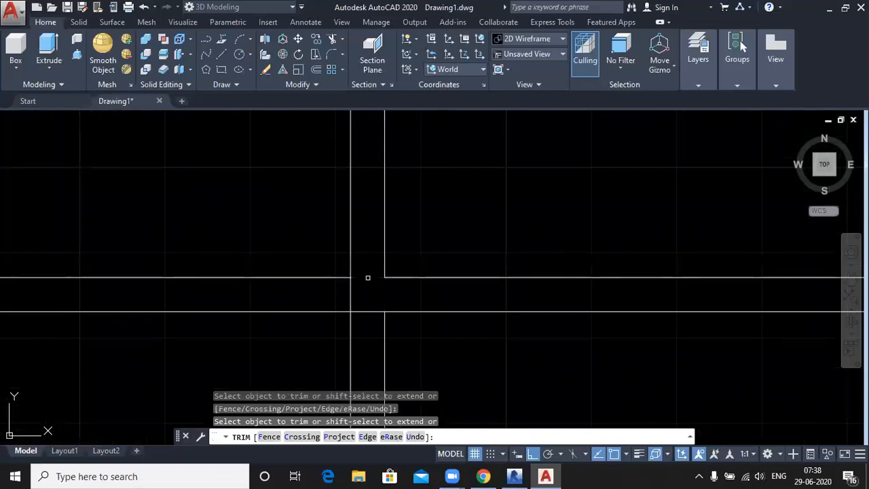
pyautogui.click(350, 293)
pyautogui.click(366, 312)
# Trim the second vertical partition's overruns and the horizontal segment between them where it meets the upper horizontal partition.
pyautogui.scroll(-2, 365, 292)
pyautogui.moveTo(497, 328); pyautogui.dragTo(371, 349, button='middle')
pyautogui.scroll(4, 473, 312)
pyautogui.click(524, 302)
pyautogui.click(508, 318)
pyautogui.click(541, 317)
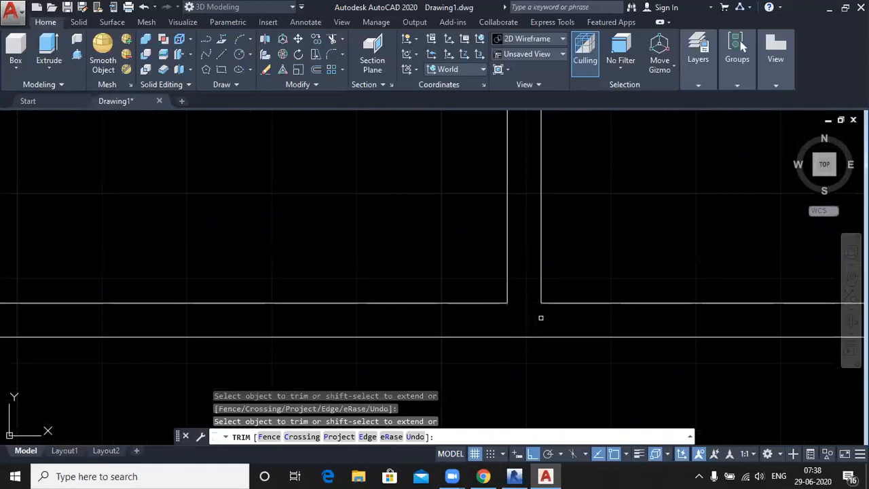
# Trim the crossing segments inside the junction of the third vertical partition and the upper horizontal partition.
pyautogui.scroll(-3, 541, 318)
pyautogui.moveTo(600, 326); pyautogui.dragTo(427, 320, button='middle')
pyautogui.scroll(3, 498, 303)
pyautogui.click(479, 311)
pyautogui.click(464, 327)
pyautogui.click(496, 327)
pyautogui.click(482, 347)
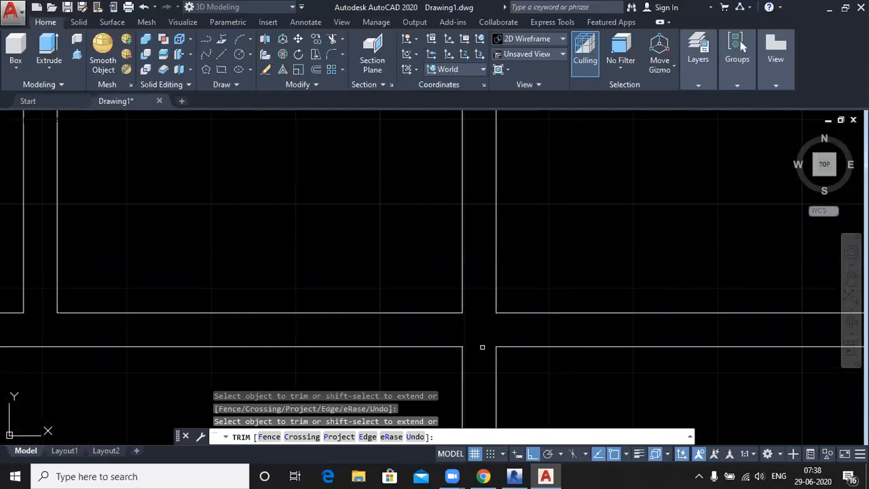
pyautogui.scroll(-5, 449, 317)
pyautogui.click(450, 317)
pyautogui.click(463, 278)
# Trim the lower horizontal partition's overruns and the vertical segment between them where it meets the third vertical partition.
pyautogui.scroll(-4, 462, 277)
pyautogui.moveTo(506, 349)
pyautogui.mouseDown(button='middle')
pyautogui.moveTo(469, 315)
pyautogui.moveTo(498, 201)
pyautogui.mouseUp(button='middle')
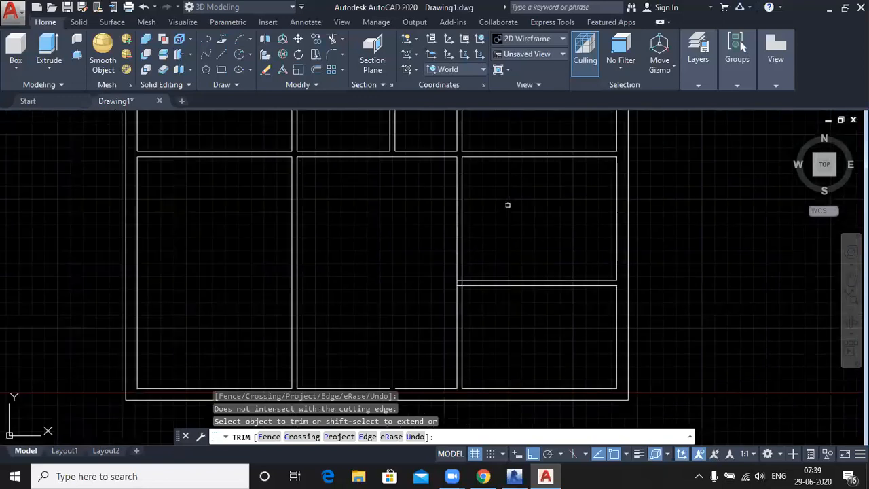
pyautogui.scroll(9, 468, 279)
pyautogui.click(480, 248)
pyautogui.click(477, 302)
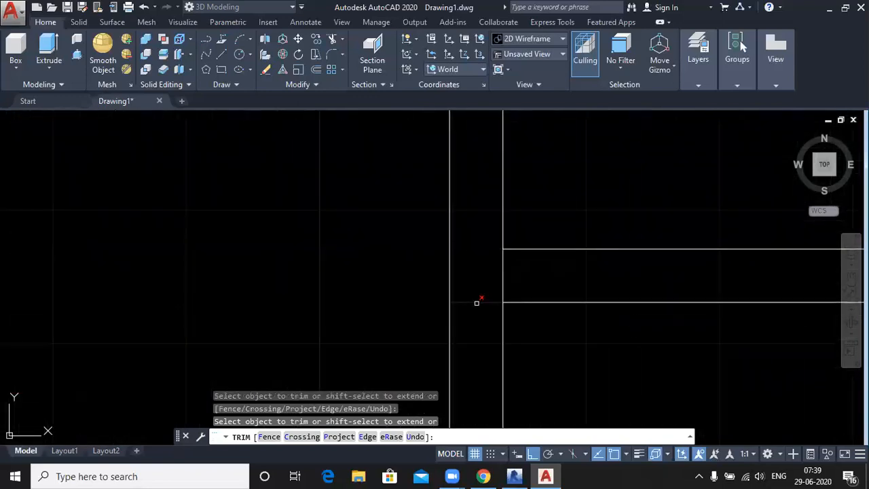
pyautogui.click(502, 275)
pyautogui.scroll(-8, 534, 252)
pyautogui.click(535, 253)
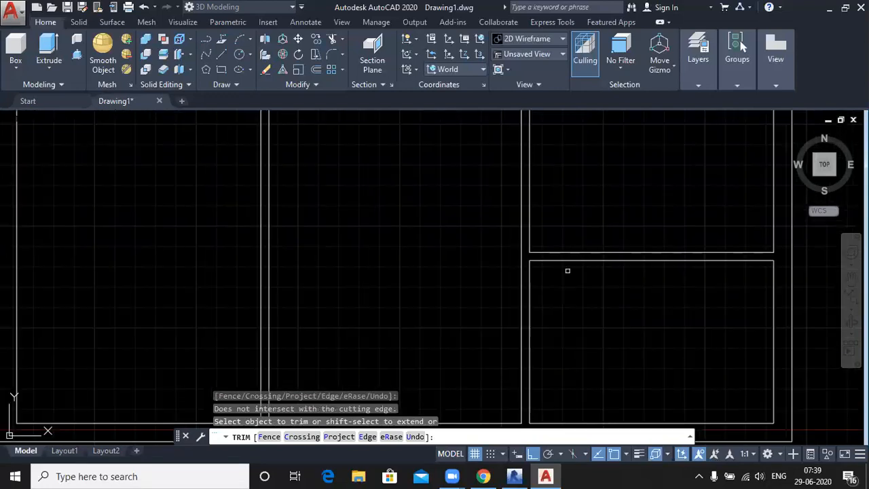
# Join the two pieces of the bottom outer wall's inner line across the gap in the middle room.
pyautogui.scroll(-3, 576, 314)
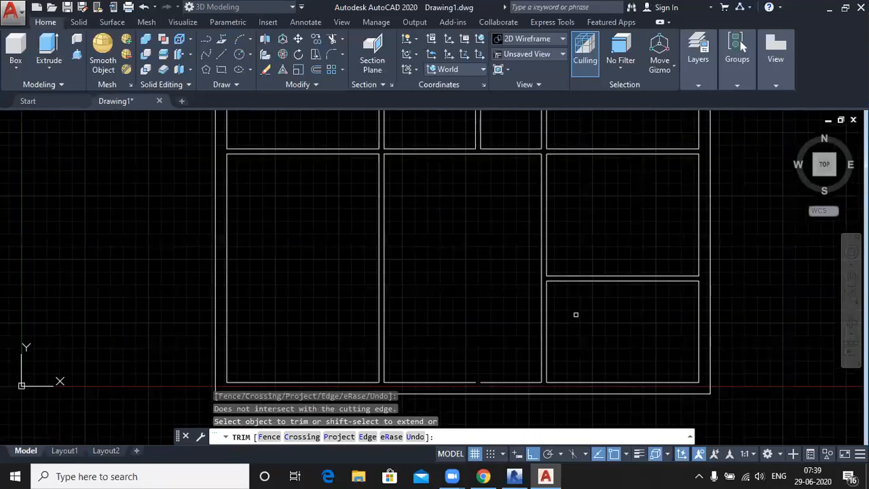
pyautogui.scroll(-4, 455, 301)
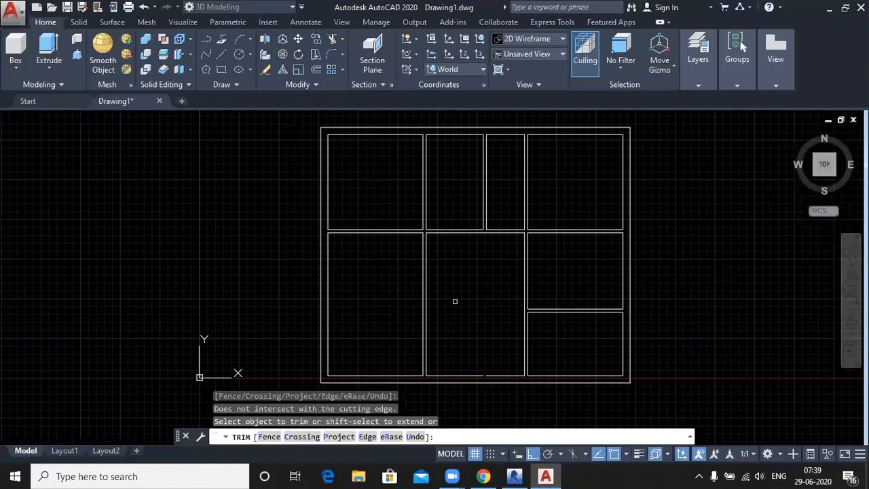
pyautogui.scroll(3, 477, 367)
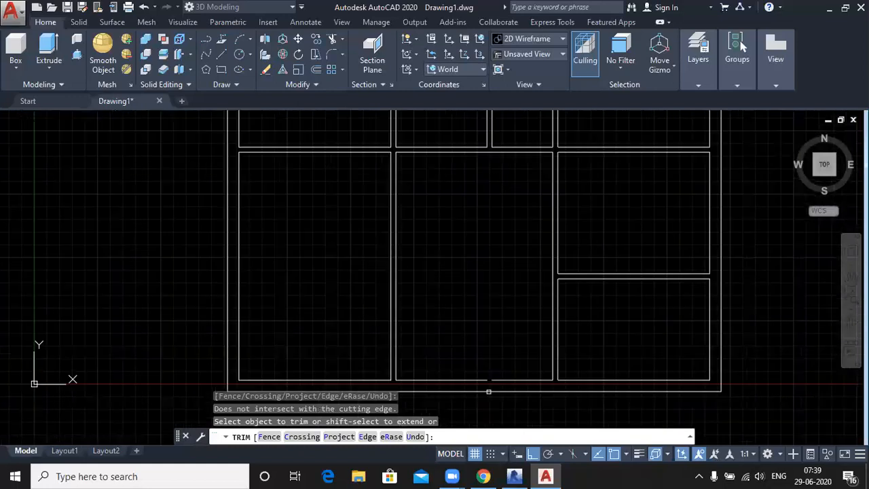
pyautogui.press('Escape')
pyautogui.write('j')
pyautogui.press('Return')
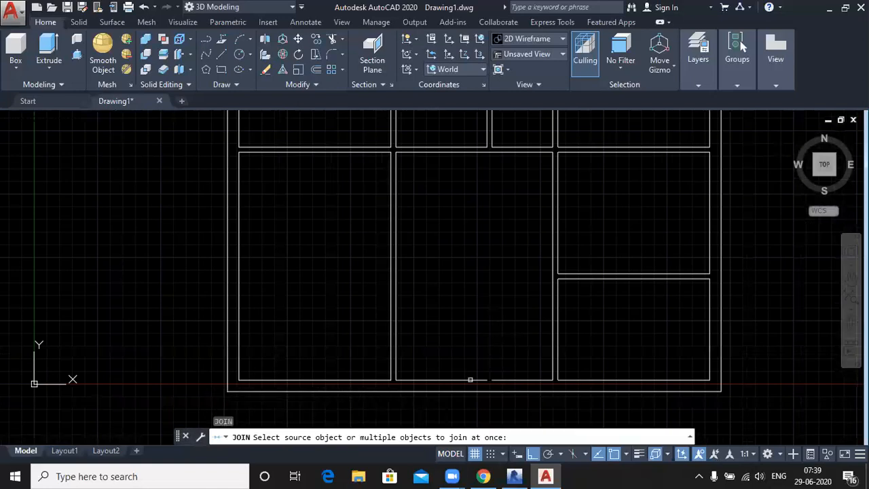
pyautogui.click(484, 377)
pyautogui.click(466, 373)
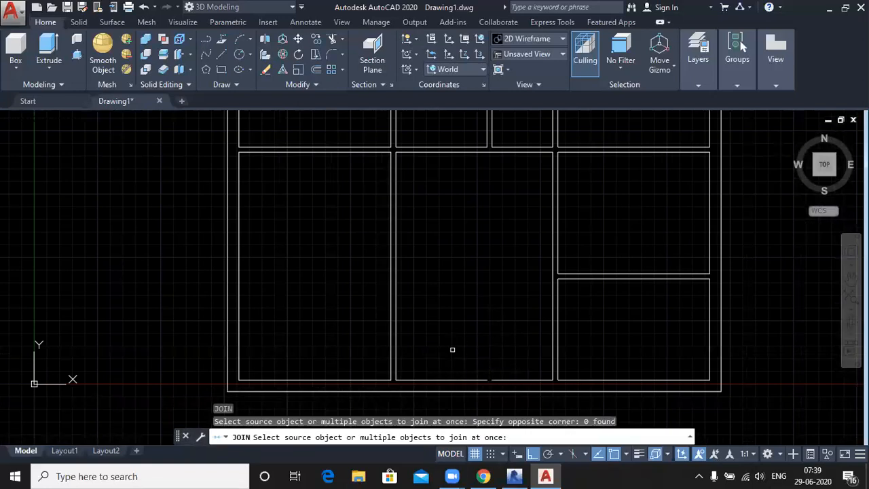
pyautogui.click(498, 380)
pyautogui.click(503, 381)
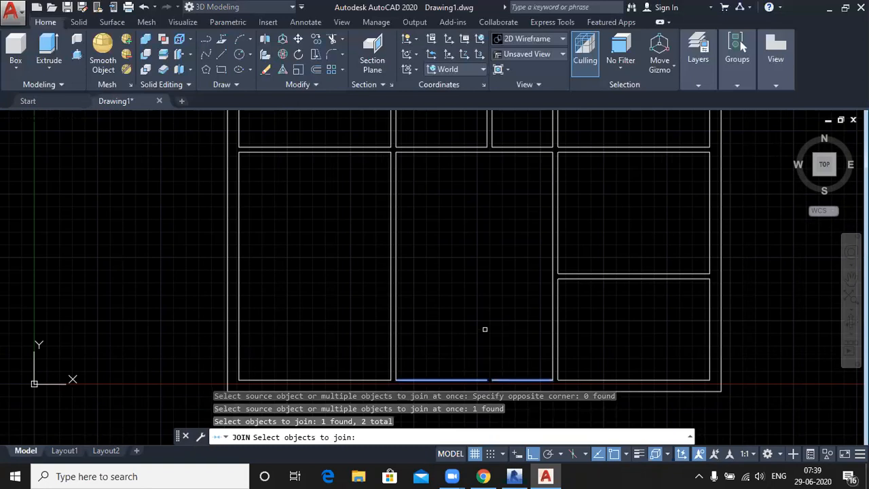
pyautogui.press('Return')
pyautogui.scroll(-2, 483, 326)
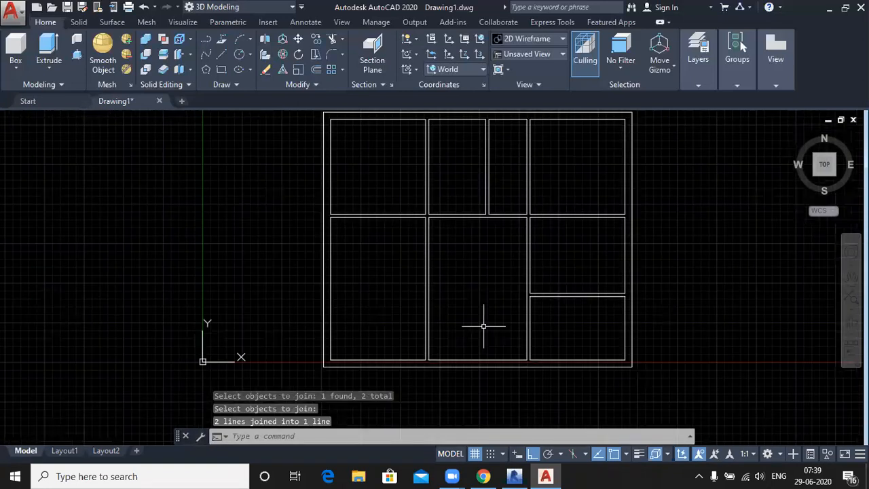
# Start Presspull in an isometric view and examine the junctions and corners of the outer and partition wall outlines.
pyautogui.click(793, 133)
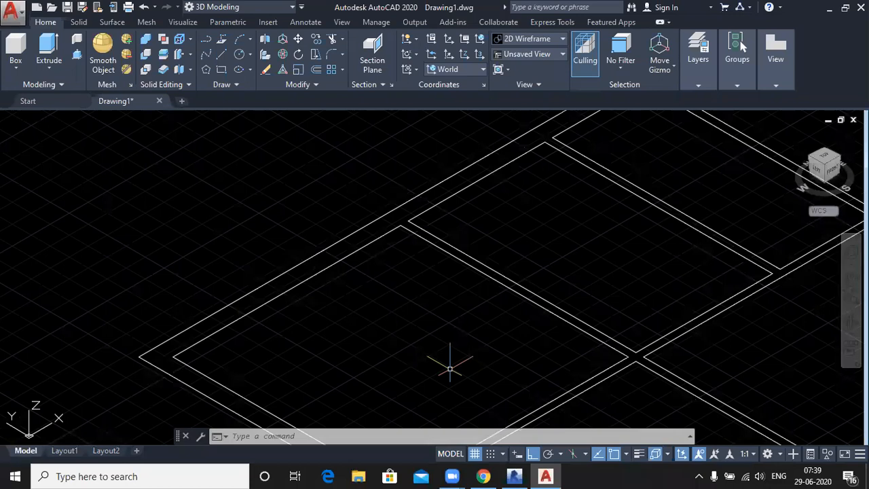
pyautogui.scroll(-2, 465, 375)
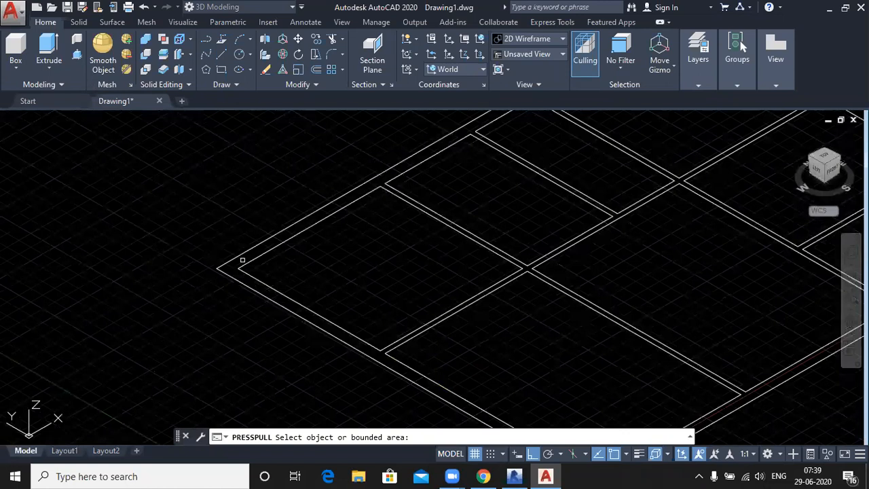
pyautogui.scroll(4, 501, 226)
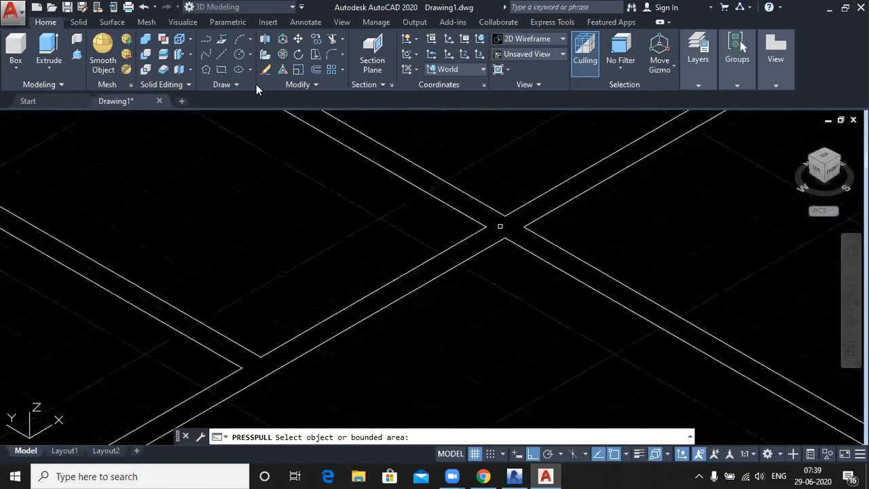
pyautogui.click(76, 56)
pyautogui.scroll(-2, 265, 333)
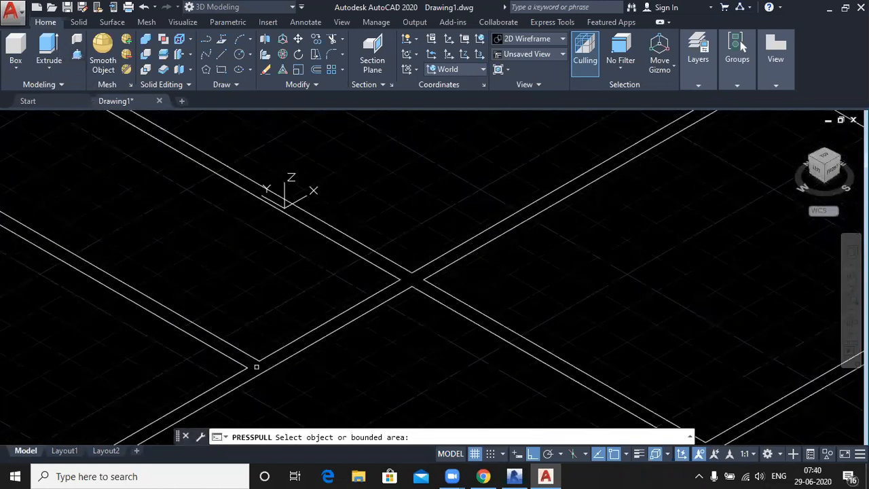
pyautogui.scroll(-1, 257, 366)
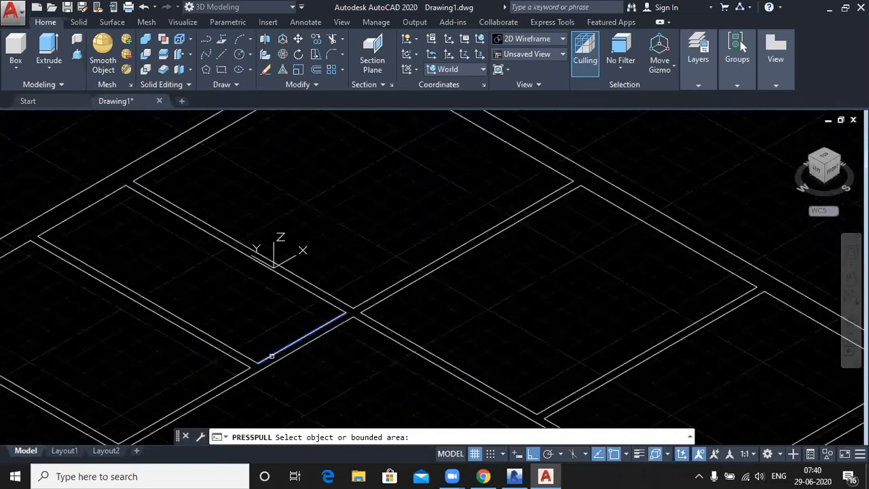
pyautogui.scroll(-2, 354, 311)
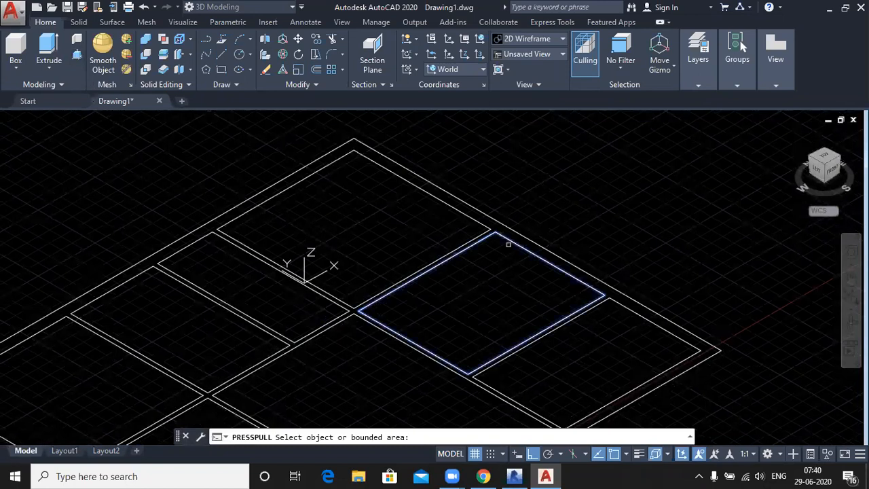
pyautogui.moveTo(697, 340); pyautogui.dragTo(675, 246, button='middle')
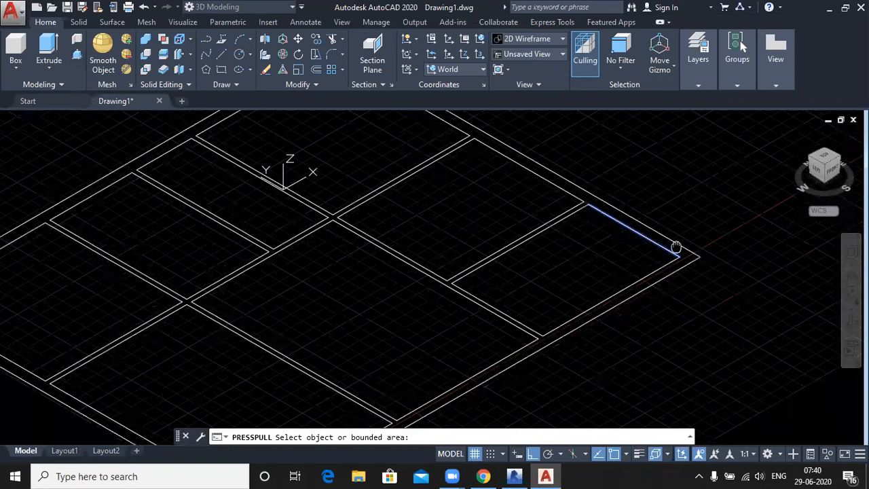
pyautogui.scroll(1, 423, 358)
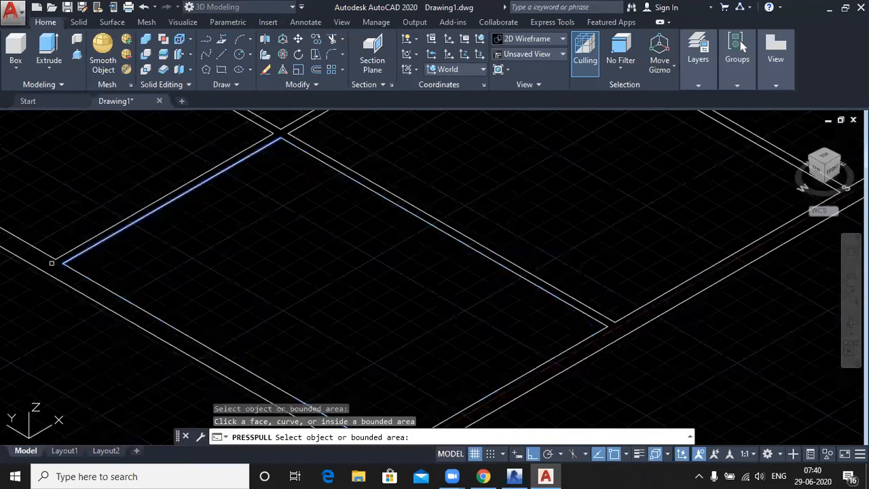
pyautogui.moveTo(52, 263); pyautogui.dragTo(291, 244, button='middle')
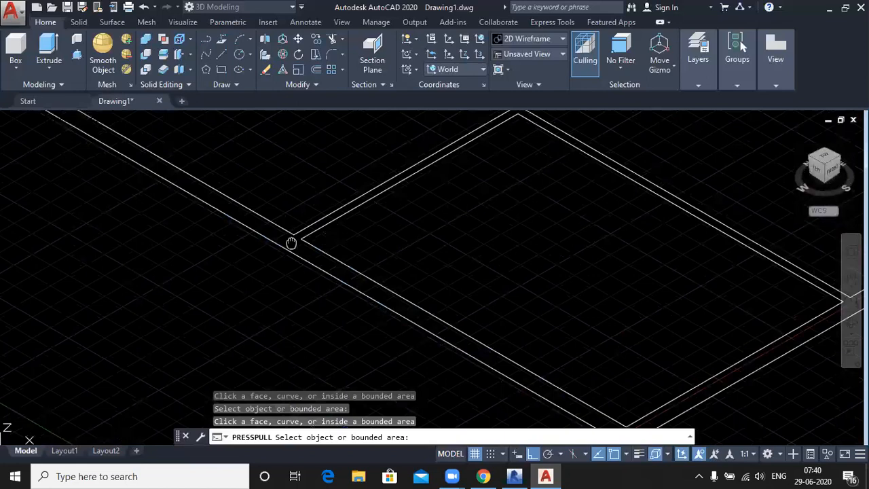
pyautogui.scroll(-3, 292, 243)
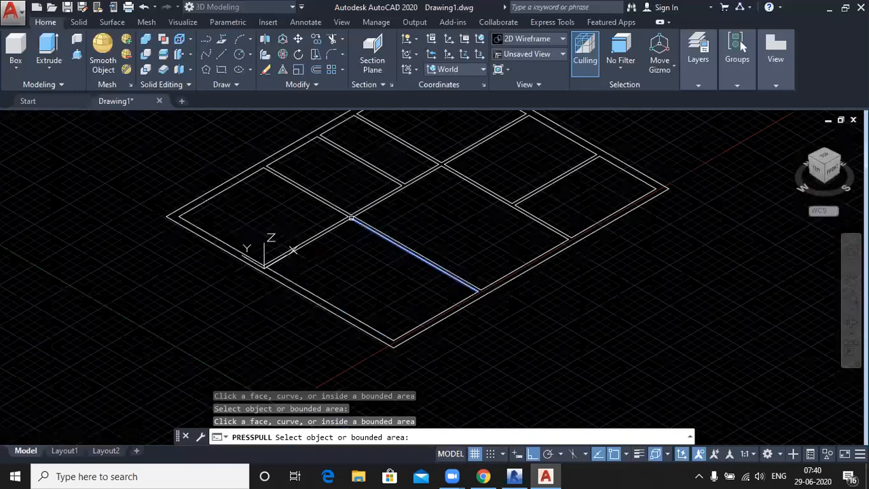
pyautogui.scroll(2, 479, 294)
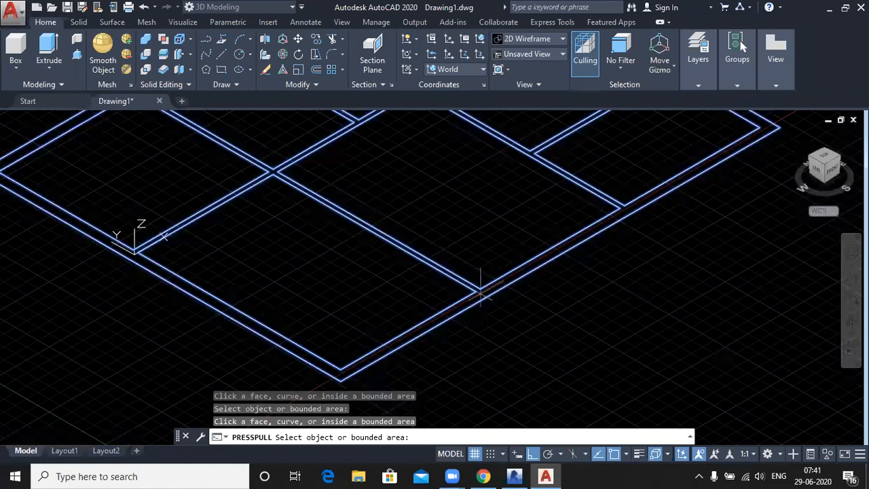
# Presspull the bounded area between the wall lines upward into 3D walls, shade them in Conceptual style, and view them from the top.
pyautogui.click(480, 293)
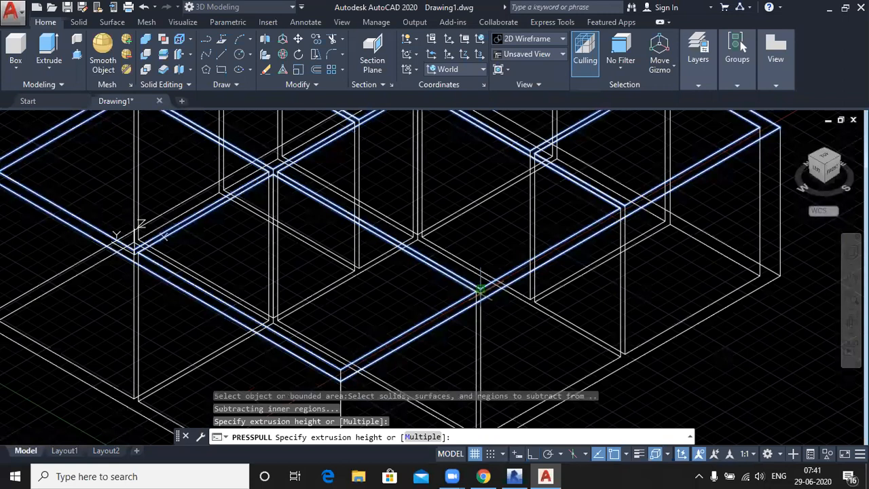
pyautogui.scroll(-5, 480, 290)
pyautogui.write('1')
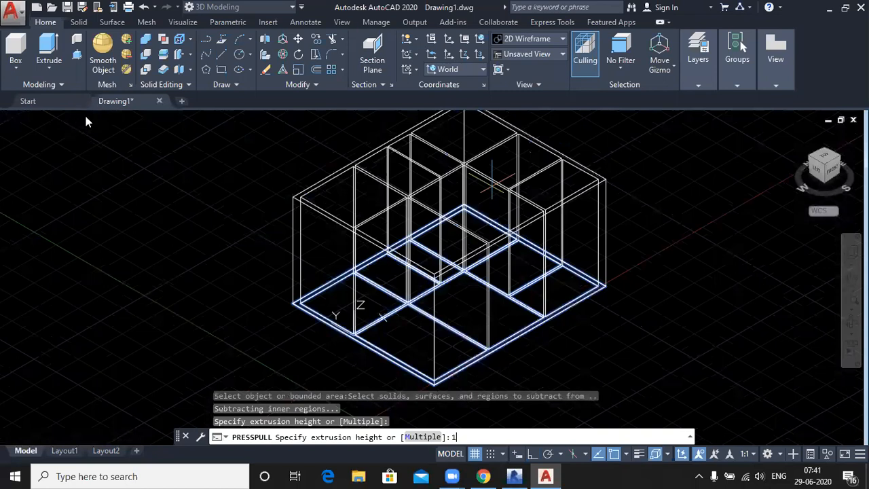
pyautogui.press('Return')
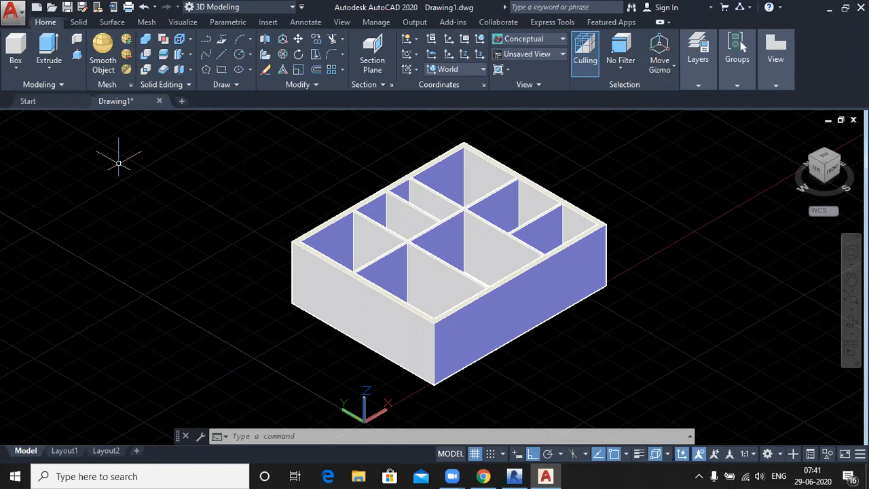
pyautogui.click(835, 158)
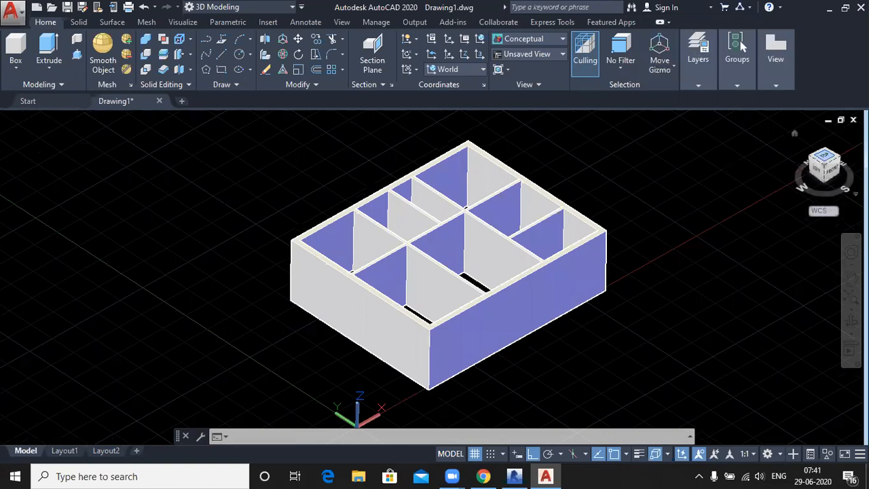
pyautogui.click(825, 156)
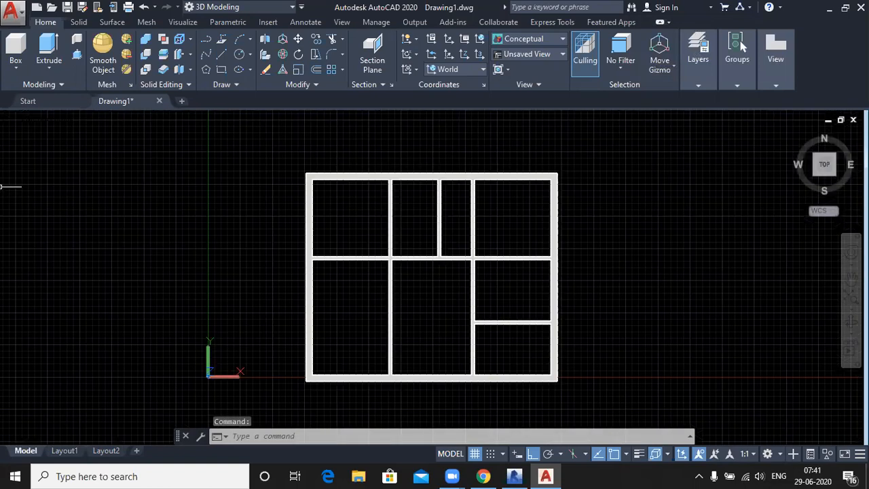
# Undo the view changes, the Conceptual visual style and the wall Presspull to return to the flat 2D plan.
pyautogui.hotkey('ctrl', 'z')
pyautogui.hotkey('ctrl', 'z')
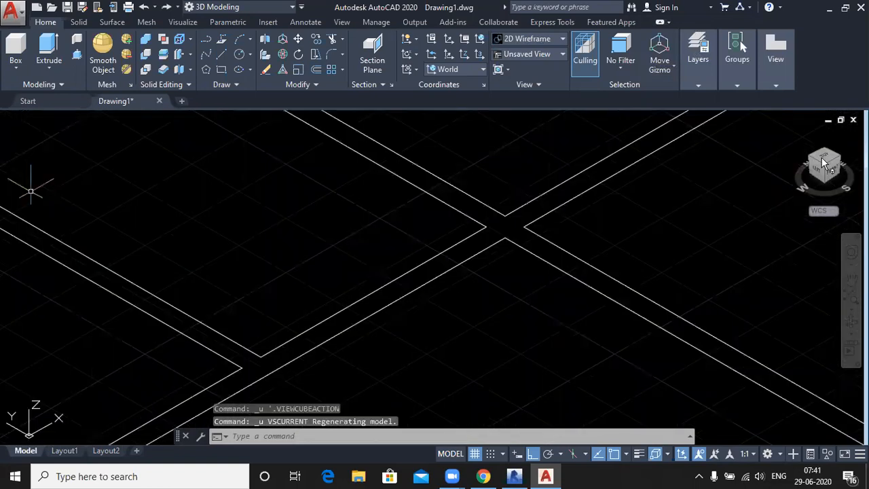
pyautogui.hotkey('ctrl', 'z')
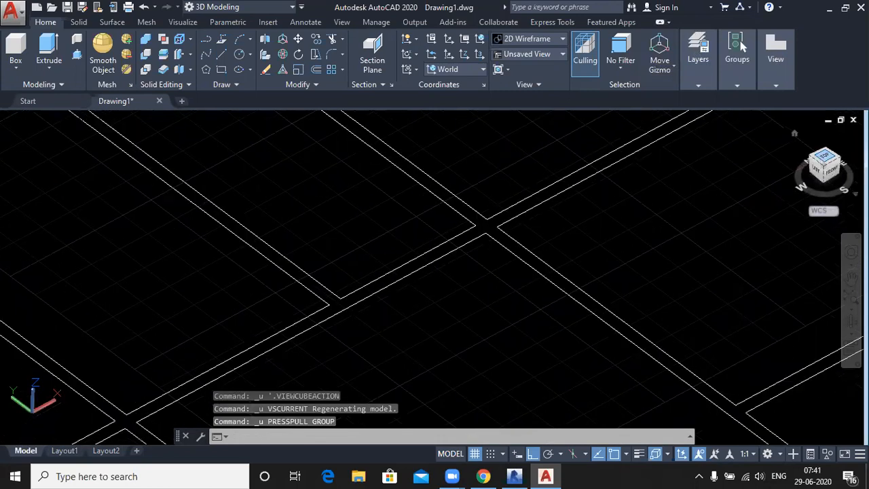
pyautogui.hotkey('ctrl', 'z')
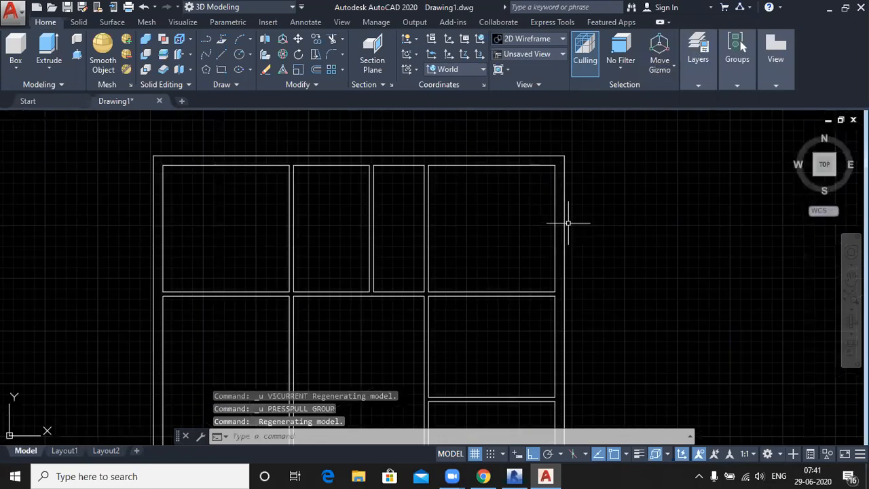
# Draw a 36-unit horizontal line to the east of the floor plan and a 36-unit vertical line up from its right end.
pyautogui.click(240, 54)
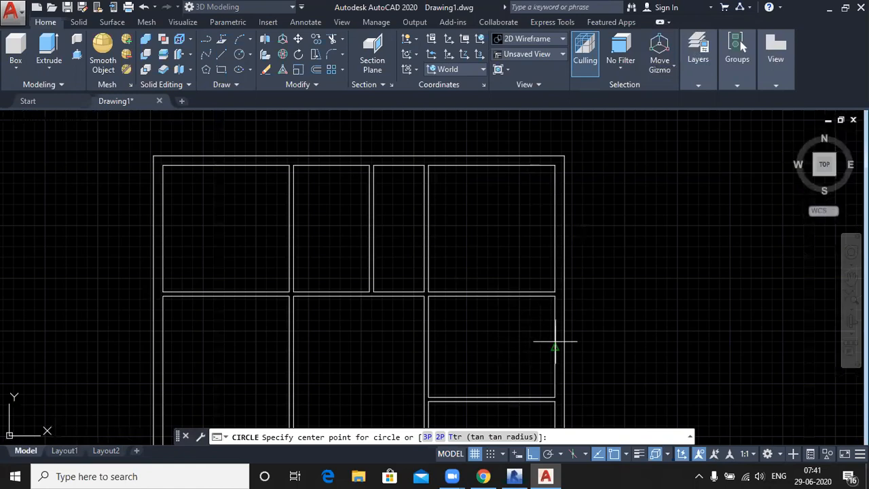
pyautogui.moveTo(627, 342); pyautogui.dragTo(564, 292, button='middle')
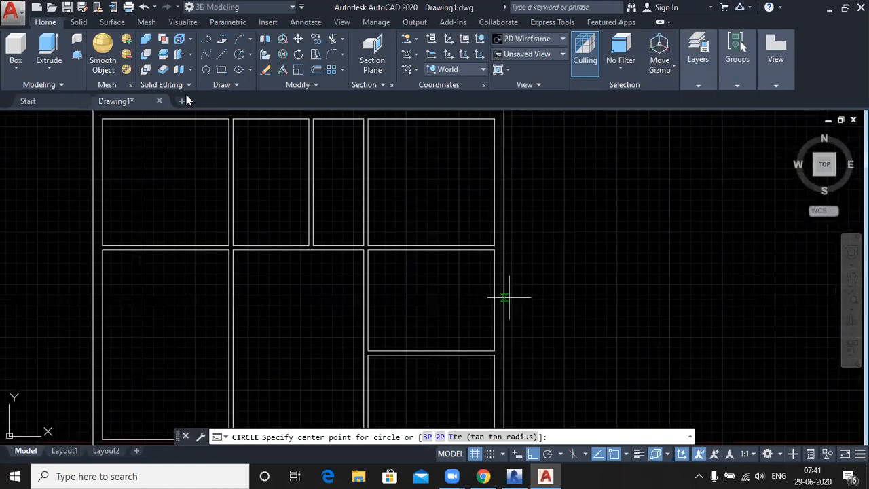
pyautogui.click(207, 54)
pyautogui.click(582, 297)
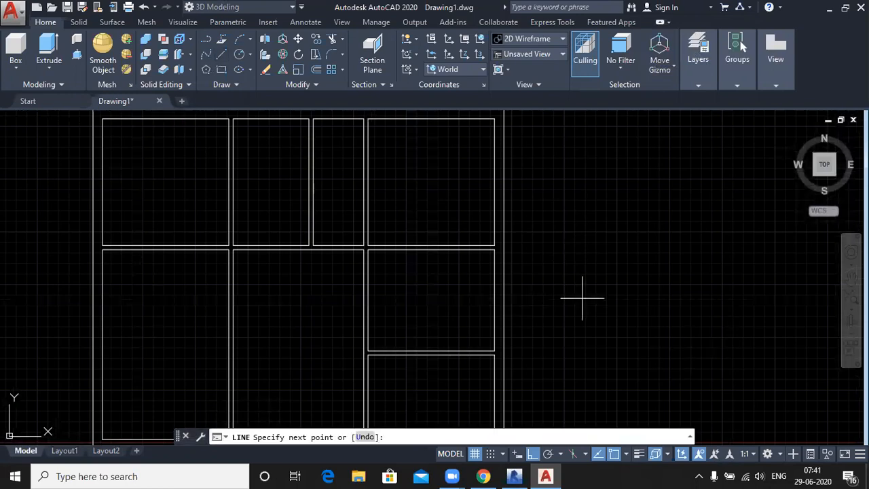
pyautogui.write('36')
pyautogui.press('Return')
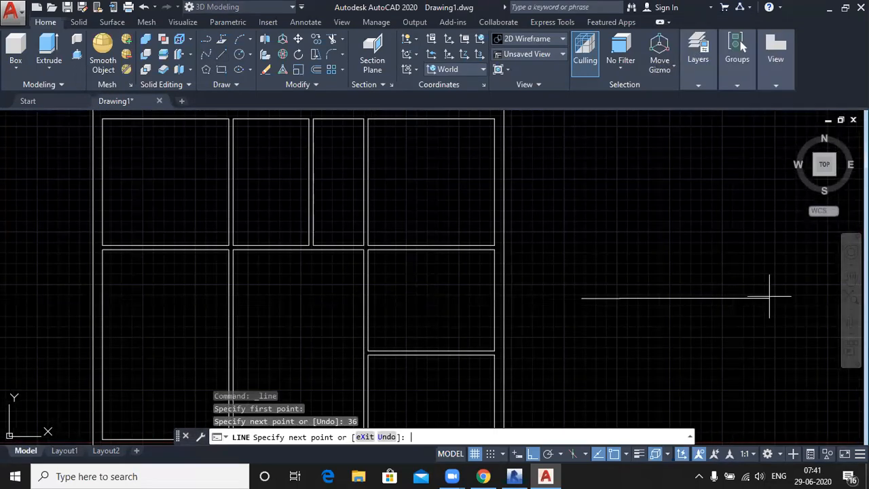
pyautogui.write('36')
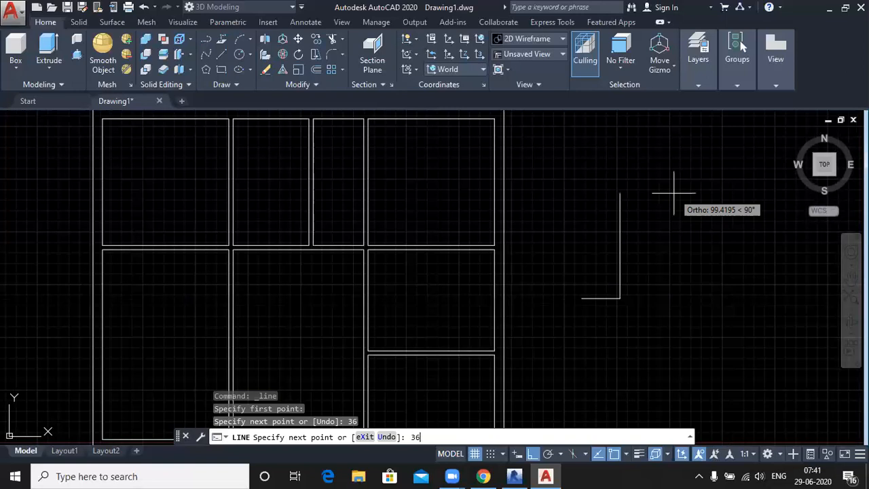
pyautogui.press('Return')
pyautogui.press('Return')
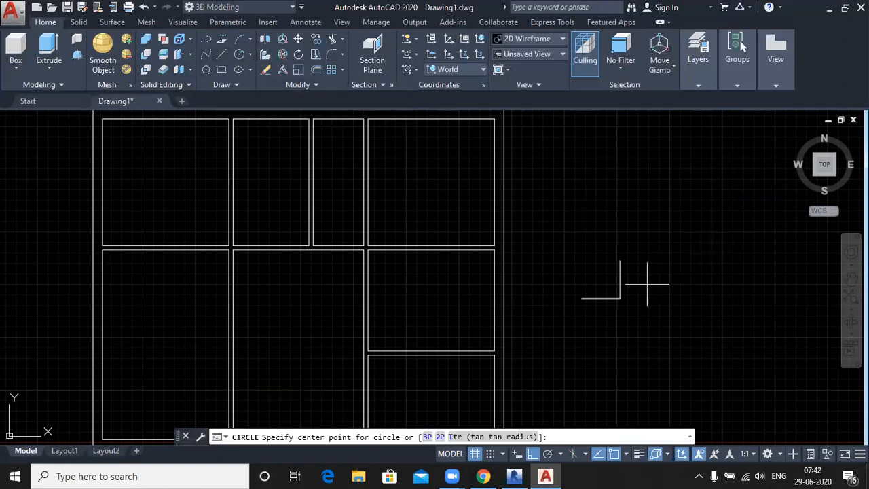
# Draw a circle centred on the two lines' corner through the vertical line's upper end, and trim it to the quarter arc between them.
pyautogui.click(620, 297)
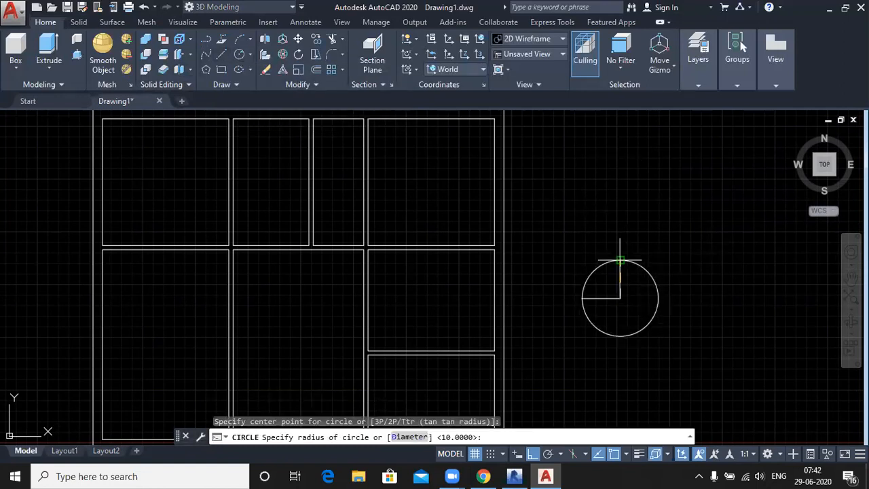
pyautogui.click(620, 260)
pyautogui.click(716, 265)
pyautogui.write('tr')
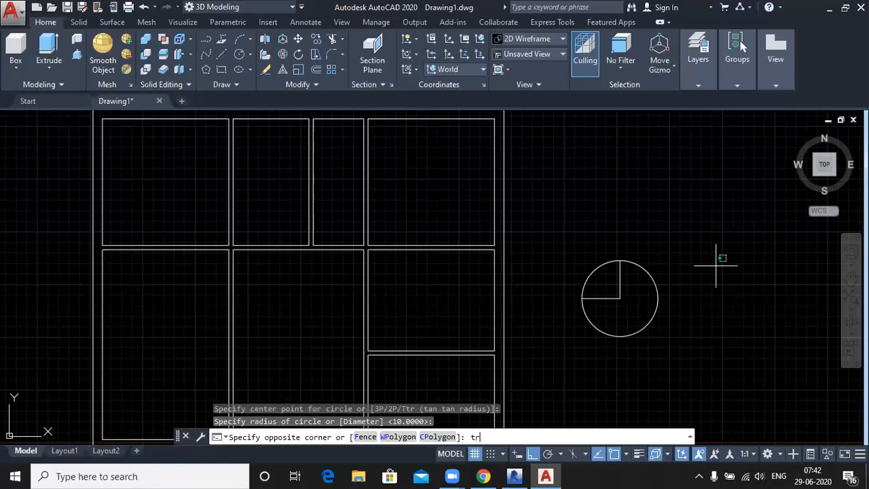
pyautogui.press('Return')
pyautogui.press('Return')
pyautogui.click(674, 366)
pyautogui.click(650, 314)
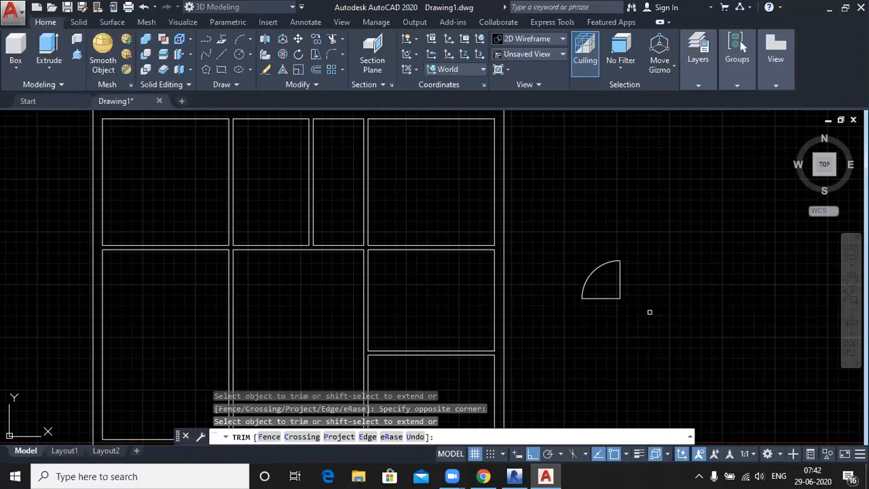
pyautogui.press('Return')
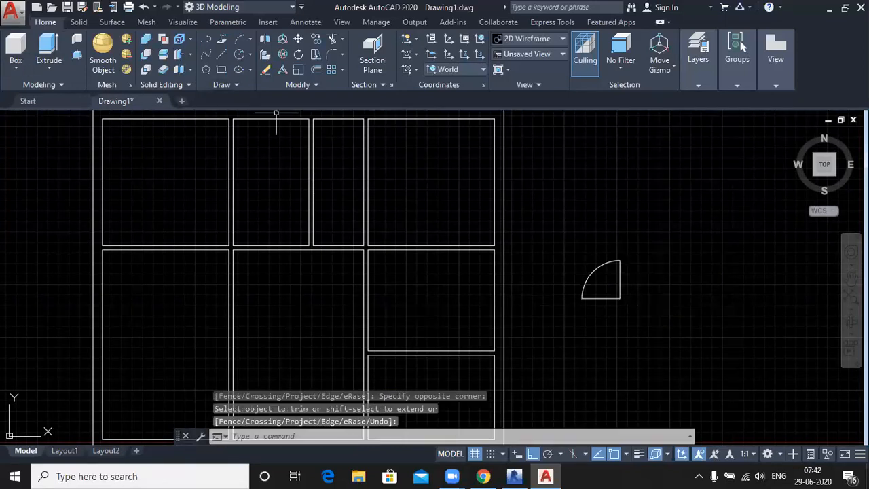
# Draw the door leaf outline from the arc's upper end: 2 units right, down to the base level, and back to the hinge corner.
pyautogui.write('l')
pyautogui.press('Return')
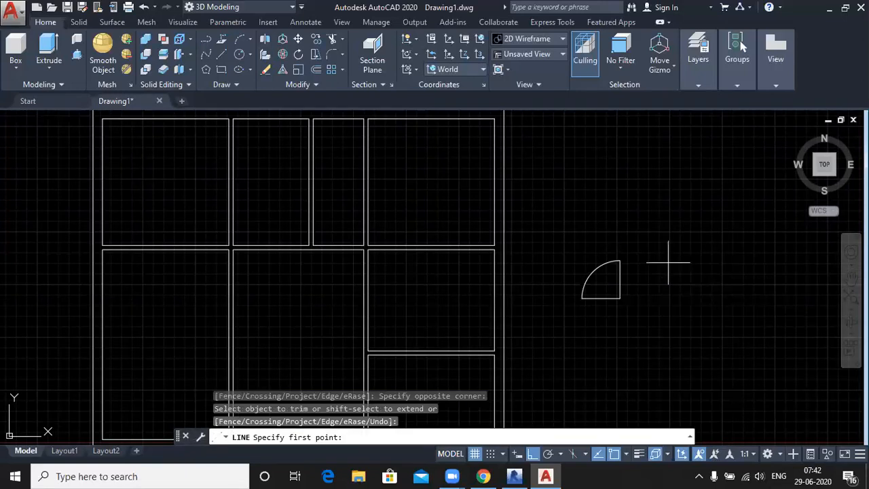
pyautogui.click(619, 260)
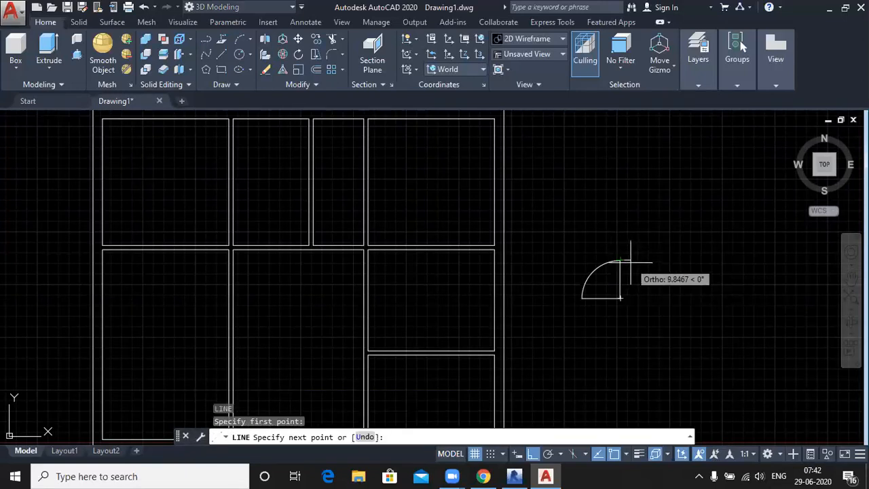
pyautogui.write('2')
pyautogui.press('Return')
pyautogui.scroll(2, 628, 297)
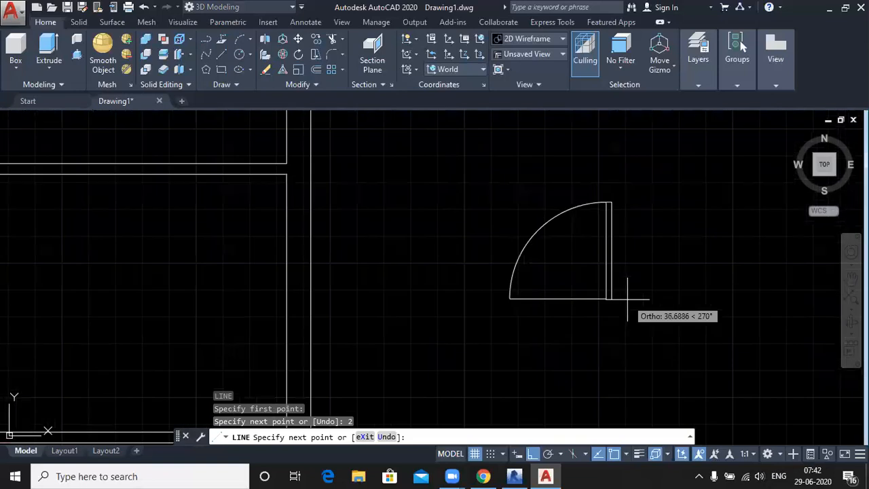
pyautogui.scroll(2, 627, 299)
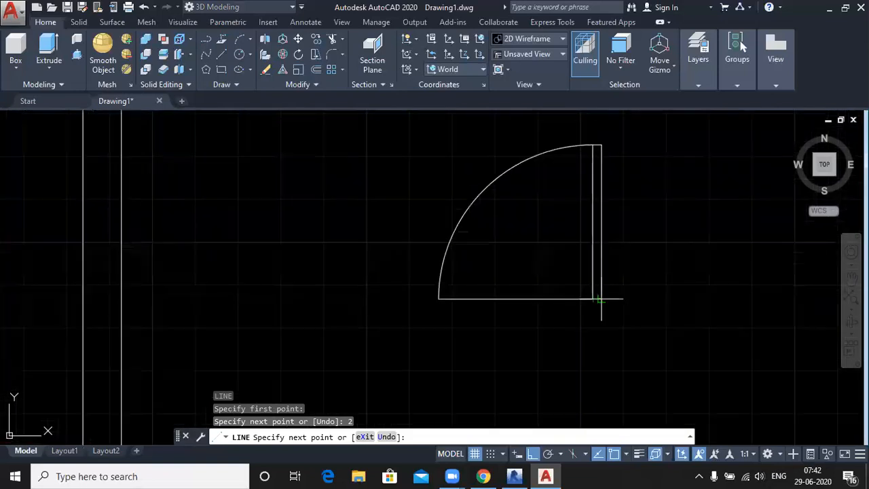
pyautogui.click(593, 298)
pyautogui.click(593, 298)
pyautogui.press('Return')
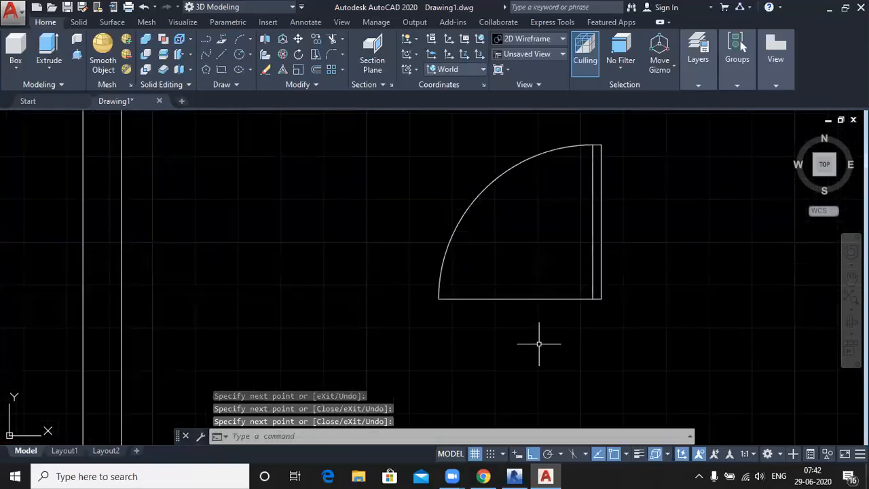
# Delete the horizontal line that closes the bottom of the door swing arc.
pyautogui.click(536, 343)
pyautogui.click(518, 258)
pyautogui.press('Delete')
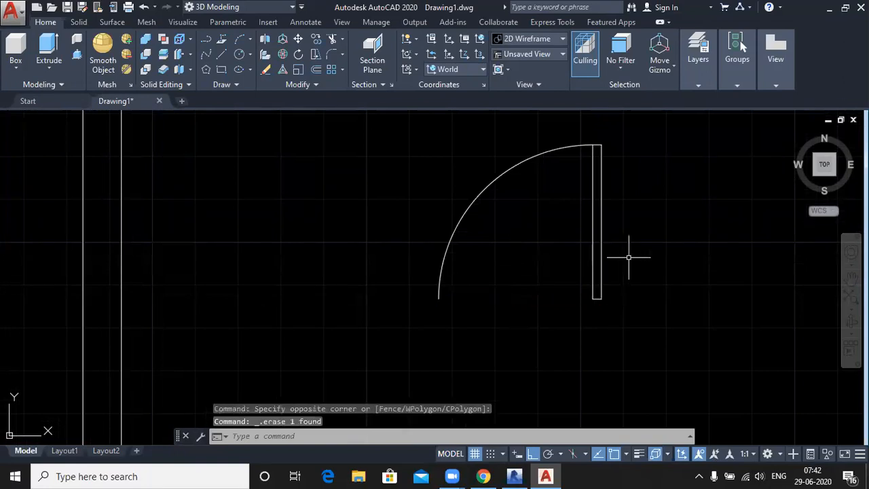
# Group the swing arc and leaf lines of the door symbol east of the floor plan.
pyautogui.scroll(-2, 626, 257)
pyautogui.write('g')
pyautogui.press('Return')
pyautogui.click(462, 154)
pyautogui.click(686, 351)
pyautogui.press('Return')
pyautogui.scroll(-2, 648, 279)
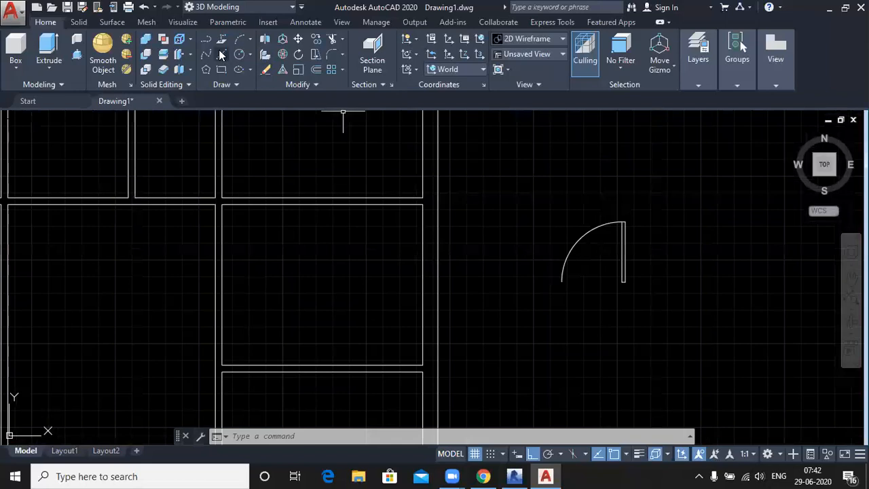
# Rotate the door group 90 degrees counterclockwise about the leaf's lower outer corner, so the leaf lies horizontal.
pyautogui.write('ro')
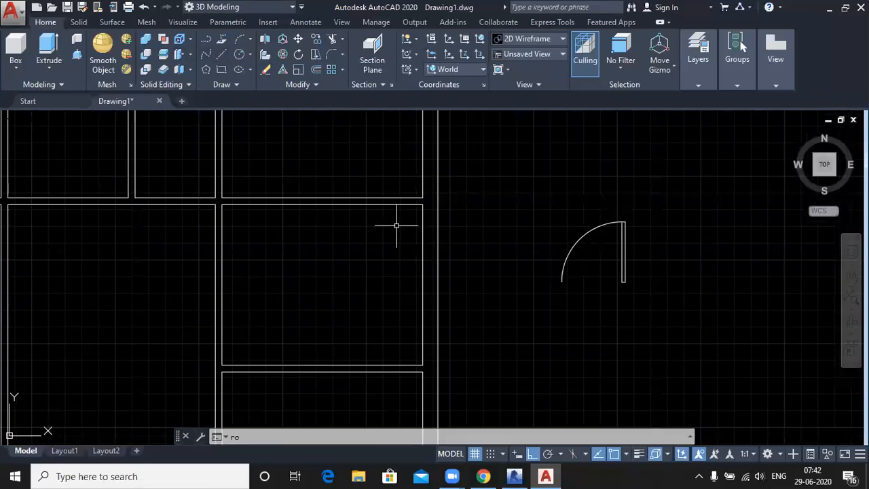
pyautogui.press('Return')
pyautogui.click(624, 273)
pyautogui.press('Return')
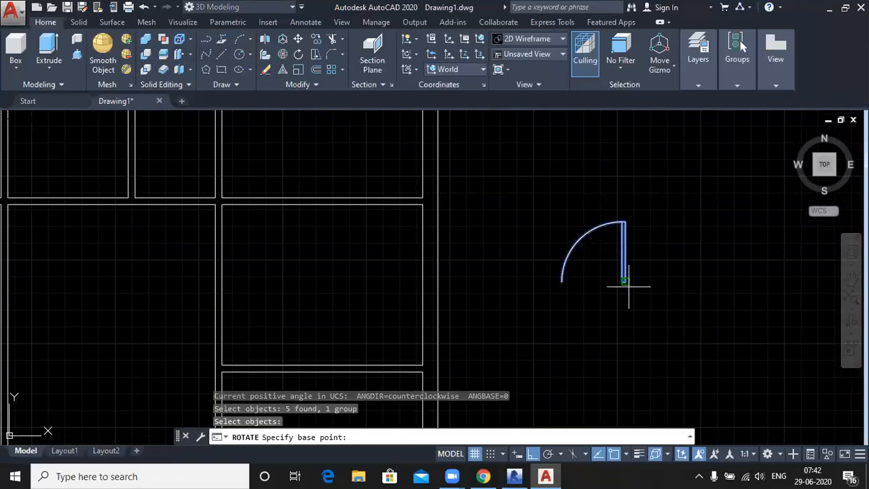
pyautogui.scroll(2, 628, 285)
pyautogui.click(628, 285)
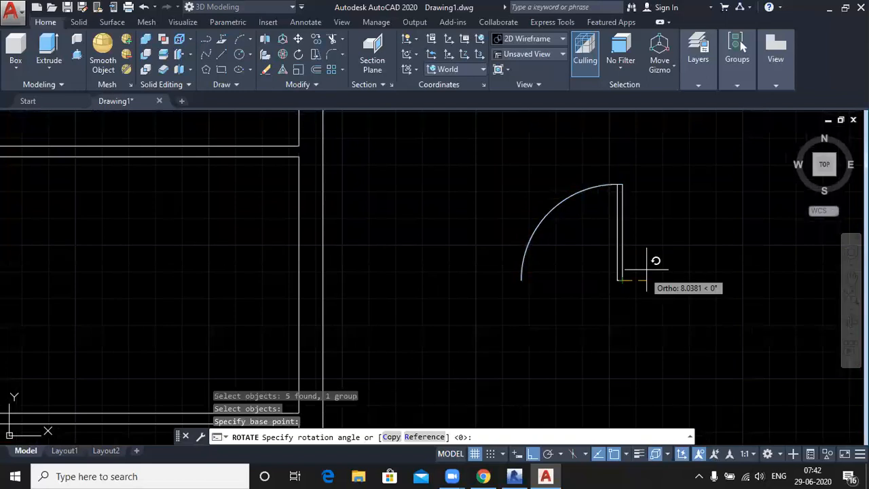
pyautogui.click(663, 227)
pyautogui.scroll(-2, 663, 227)
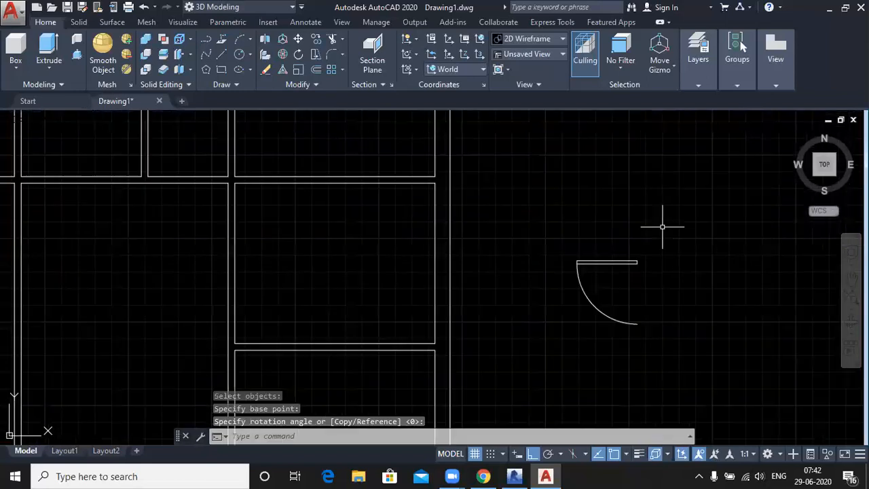
# Copy the door group by its leaf's upper east corner onto the east wall's inner line, just below the room's north corner.
pyautogui.click(550, 230)
pyautogui.click(658, 339)
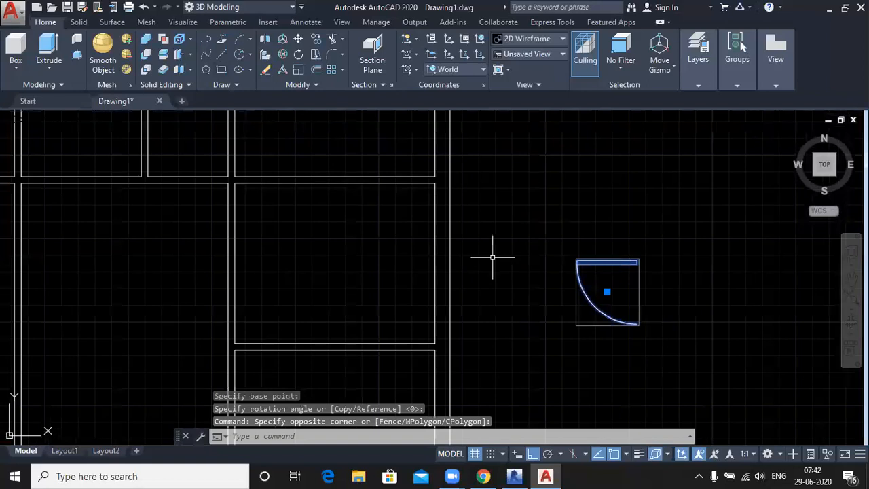
pyautogui.write('co')
pyautogui.press('Return')
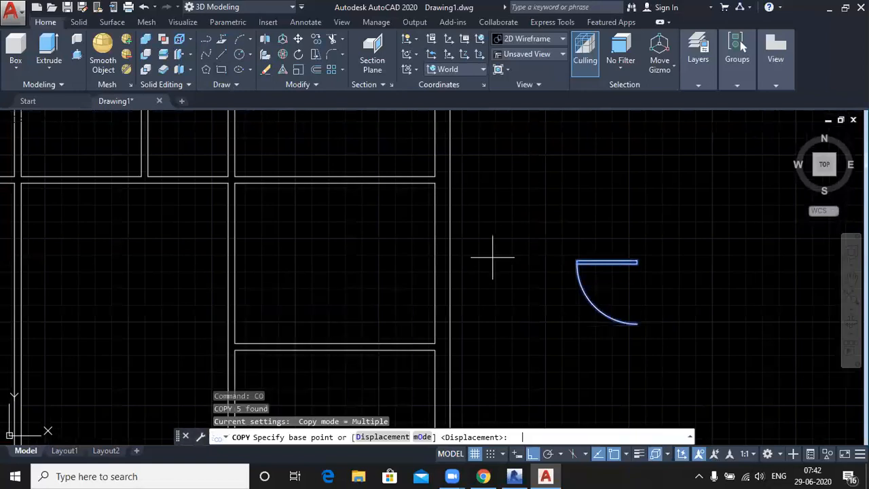
pyautogui.click(637, 260)
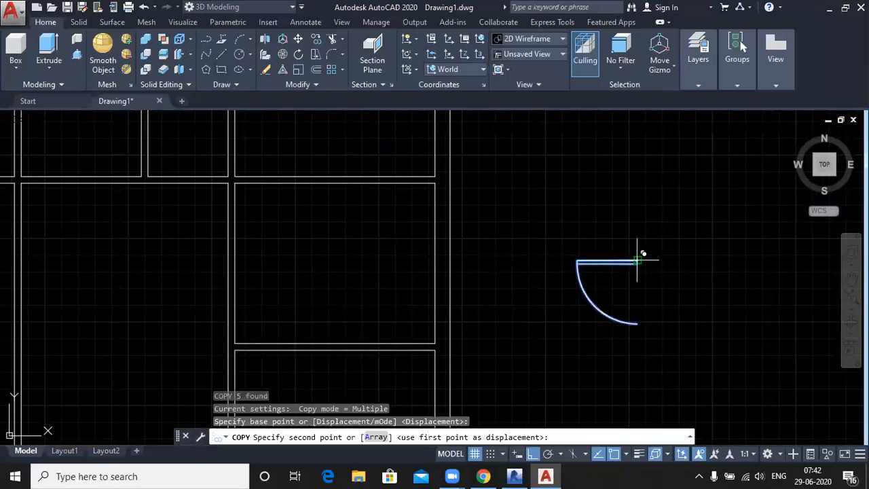
pyautogui.click(435, 201)
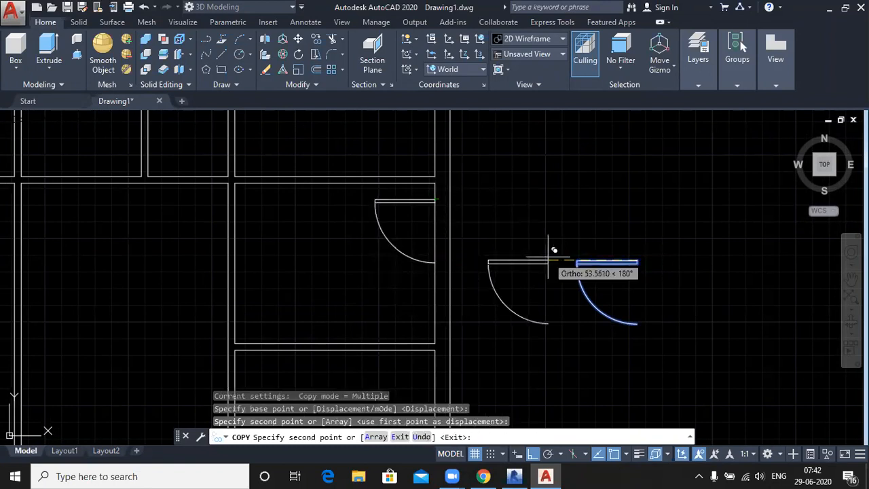
pyautogui.press('Escape')
pyautogui.press('Escape')
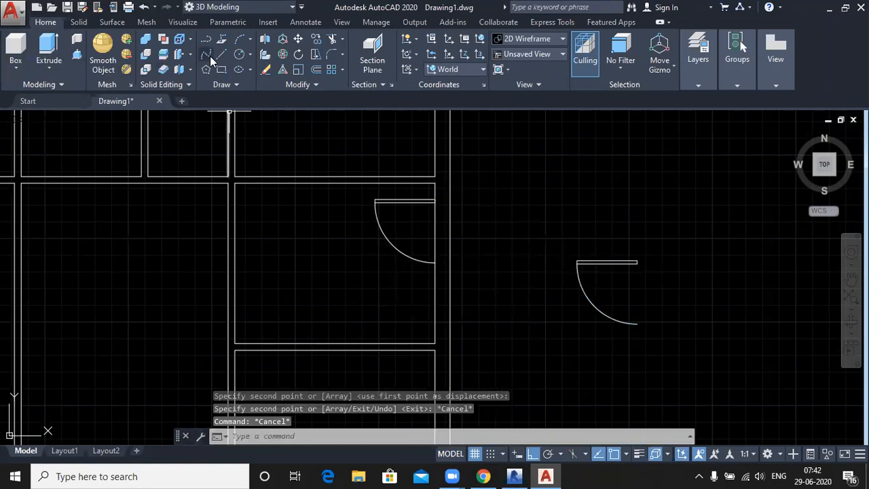
# Draw two horizontal lines across the east wall's thickness, one at the arc's lower end and one at the leaf's upper edge.
pyautogui.click(207, 55)
pyautogui.scroll(4, 425, 265)
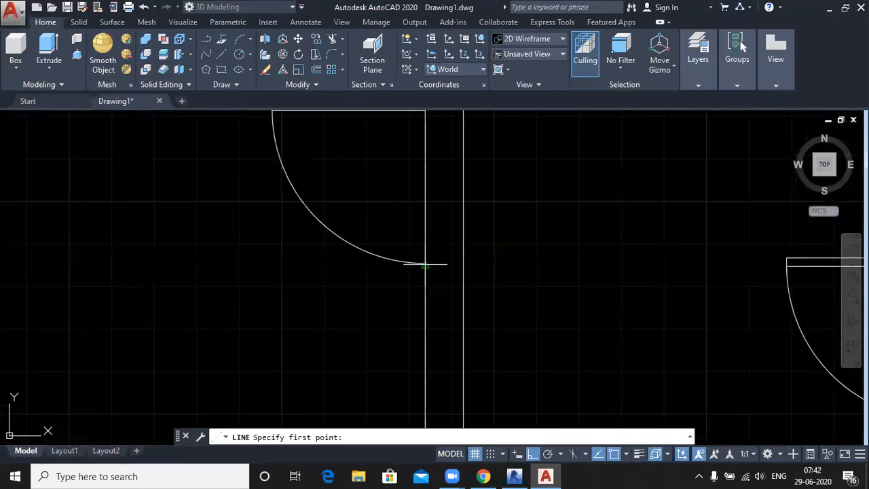
pyautogui.click(425, 264)
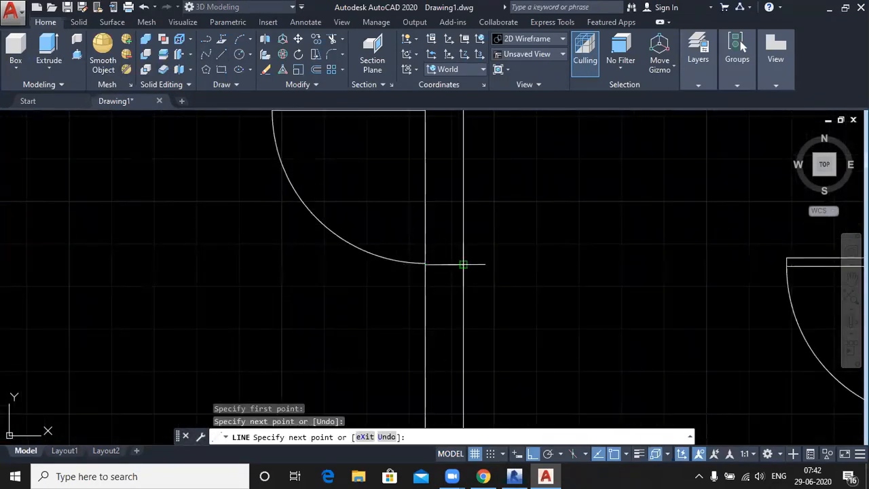
pyautogui.press('Return')
pyautogui.moveTo(501, 233); pyautogui.dragTo(501, 306, button='middle')
pyautogui.scroll(2, 463, 201)
pyautogui.press('Return')
pyautogui.click(406, 208)
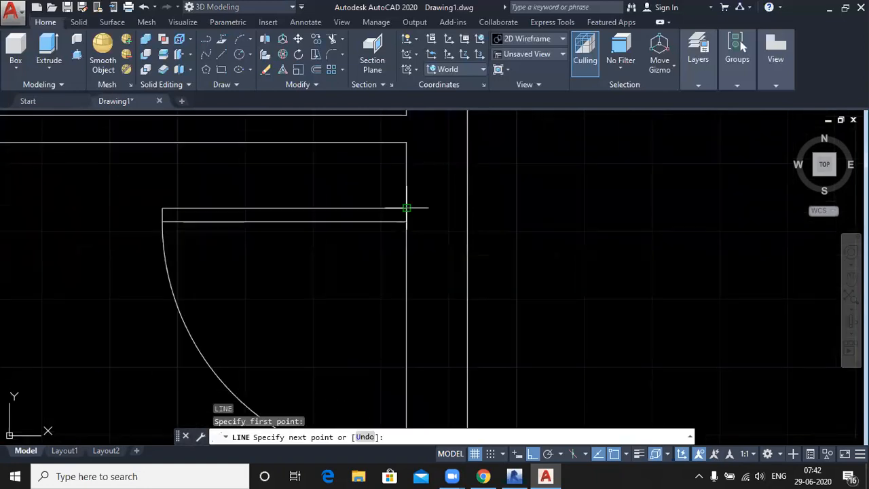
pyautogui.click(467, 208)
pyautogui.press('Return')
pyautogui.scroll(-3, 547, 198)
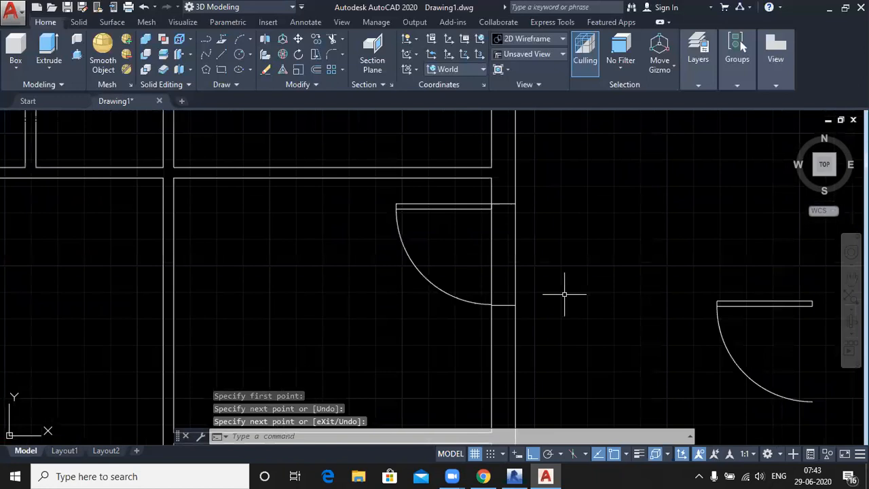
# Trim both east wall lines between the two jamb lines to open the doorway.
pyautogui.write('tr')
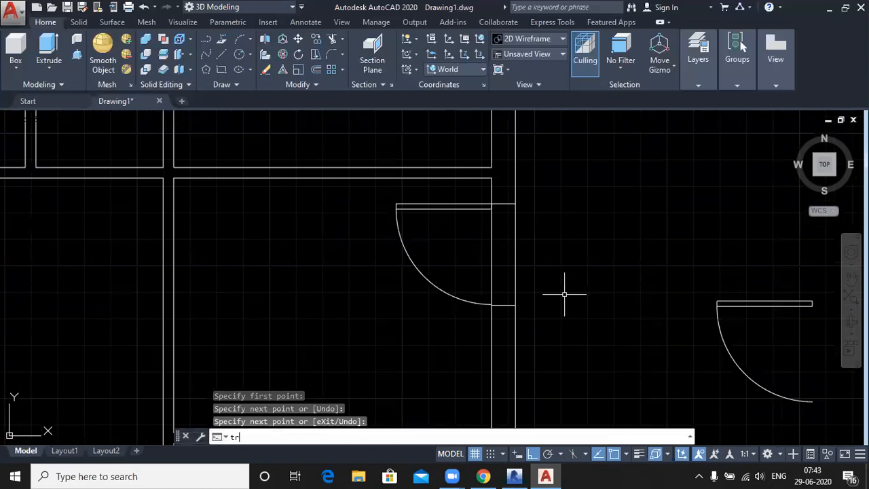
pyautogui.press('Return')
pyautogui.press('Return')
pyautogui.click(541, 274)
pyautogui.click(483, 236)
pyautogui.scroll(-2, 560, 225)
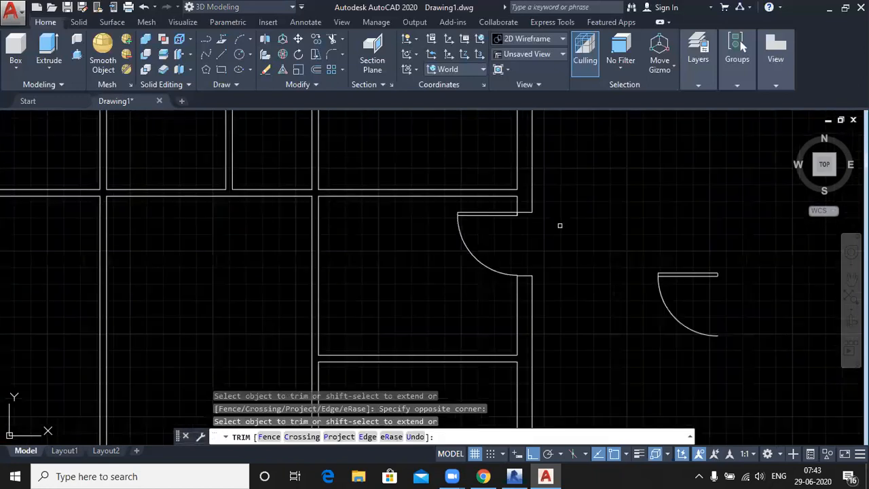
pyautogui.press('Escape')
# Switch to an isometric view and Presspull the connected wall area to a height of 120 units.
pyautogui.click(794, 134)
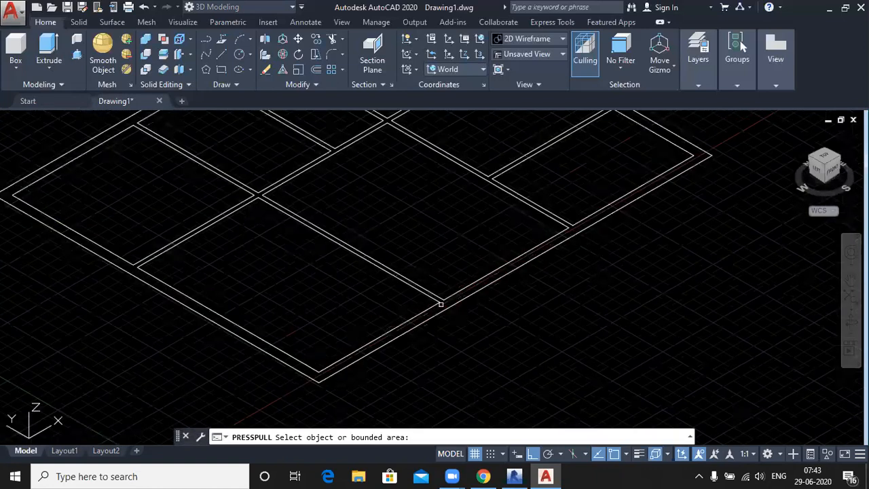
pyautogui.scroll(-2, 441, 304)
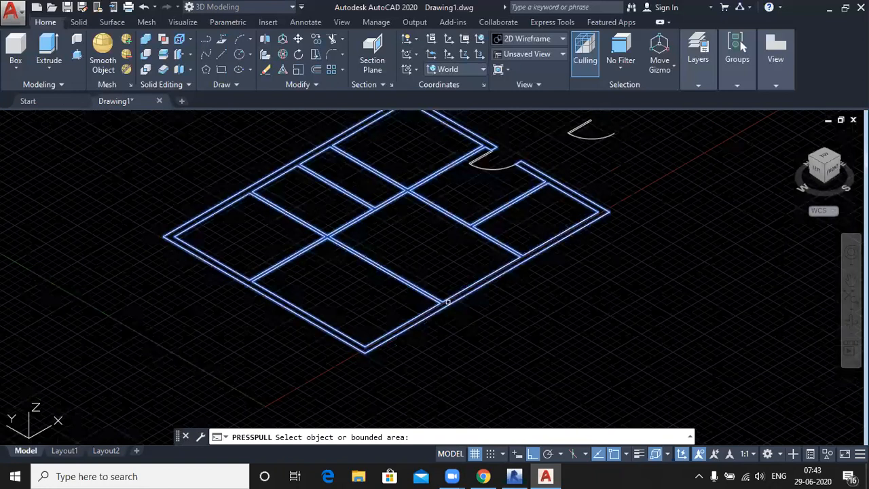
pyautogui.click(448, 302)
pyautogui.write('120')
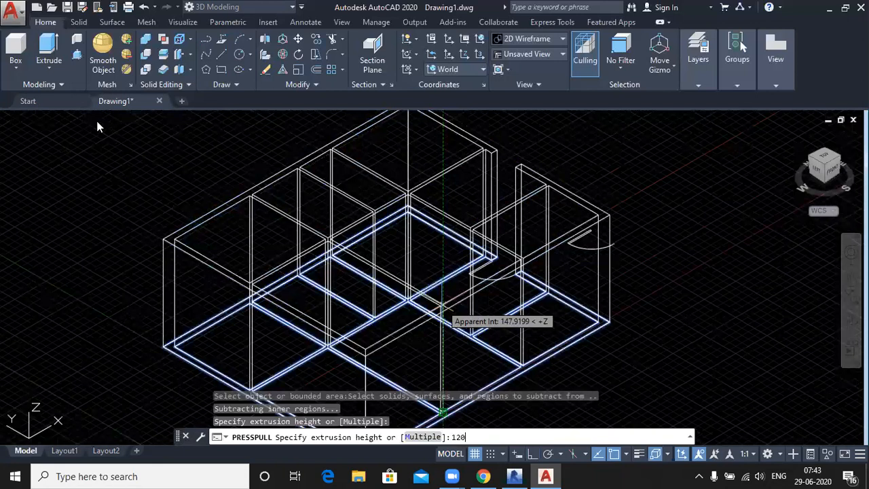
pyautogui.press('Return')
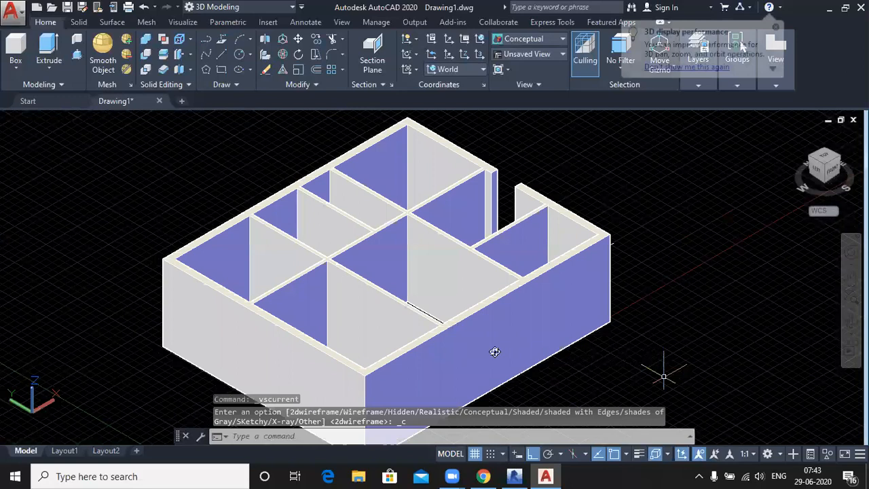
# Start Copy Edges and select the short top edge of the wall end on the south side of the doorway.
pyautogui.keyDown('shift'); pyautogui.moveTo(494, 352); pyautogui.dragTo(456, 384, button='middle'); pyautogui.keyUp('shift')
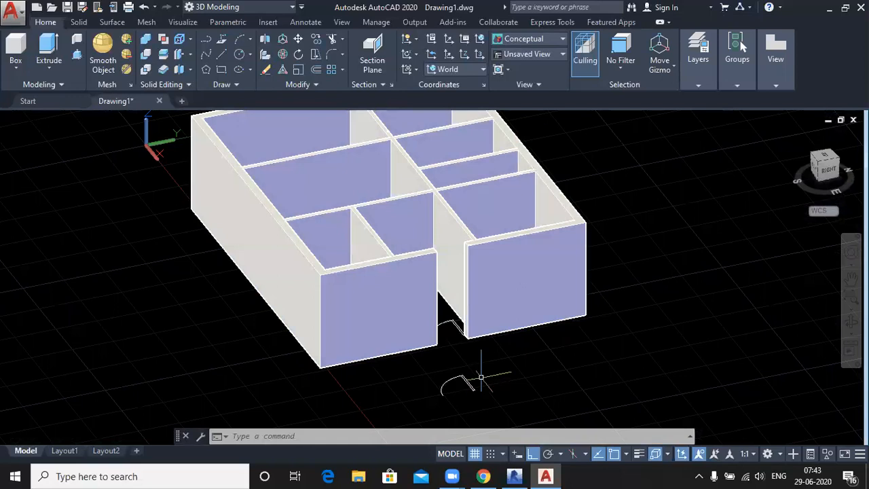
pyautogui.keyDown('shift'); pyautogui.moveTo(640, 353); pyautogui.dragTo(458, 381, button='middle'); pyautogui.keyUp('shift')
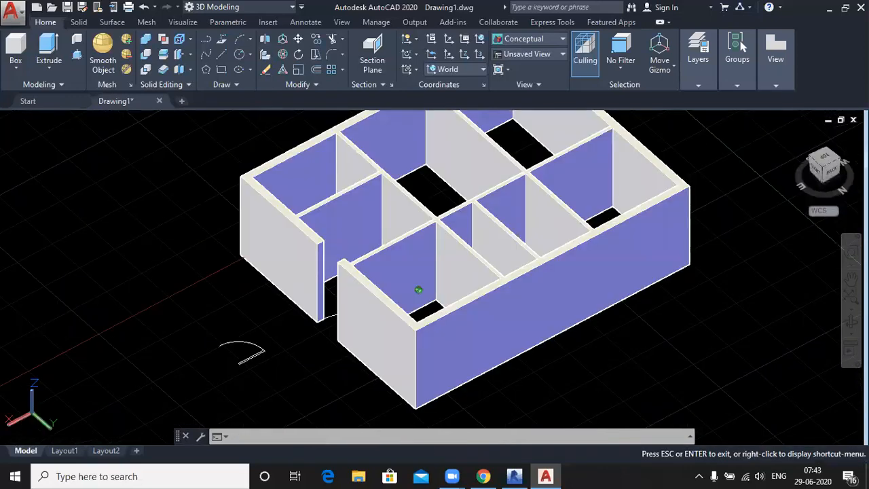
pyautogui.click(190, 52)
pyautogui.click(190, 40)
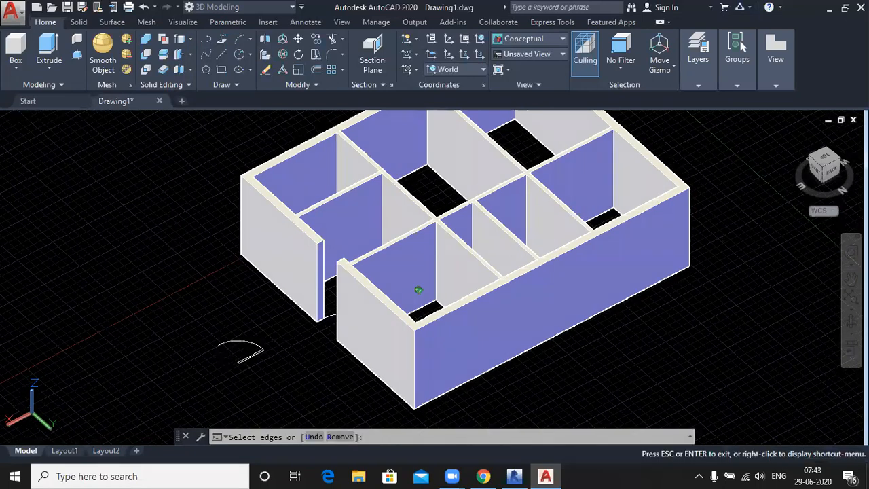
pyautogui.scroll(5, 419, 290)
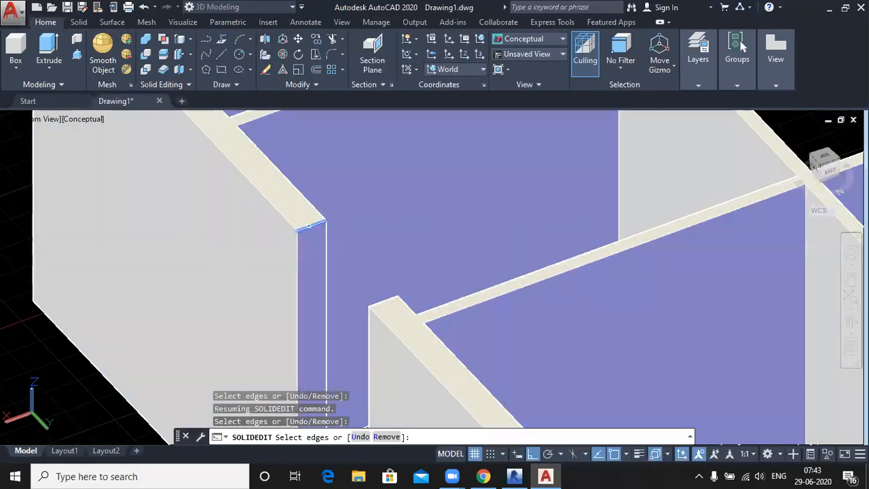
pyautogui.press('Return')
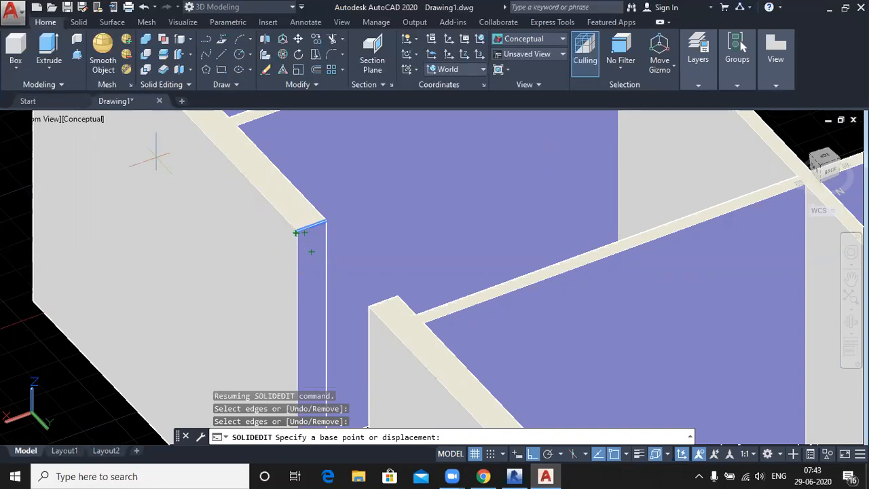
pyautogui.scroll(-2, 128, 373)
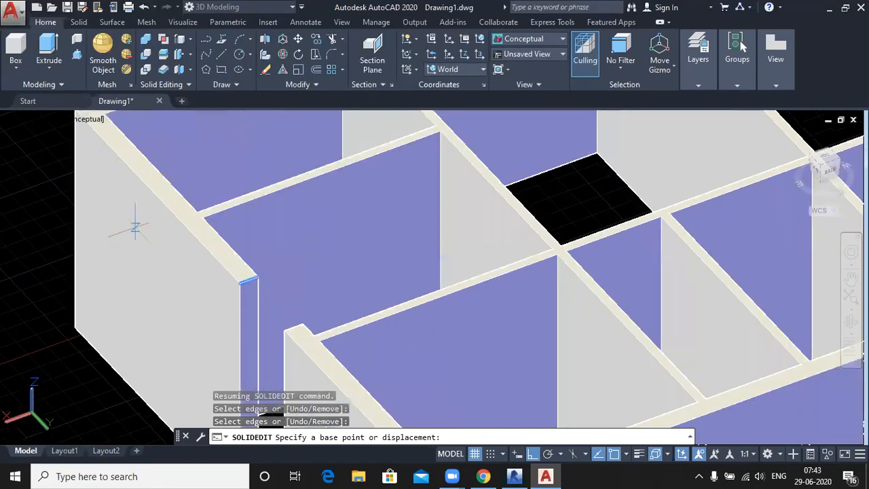
pyautogui.scroll(-2, 135, 227)
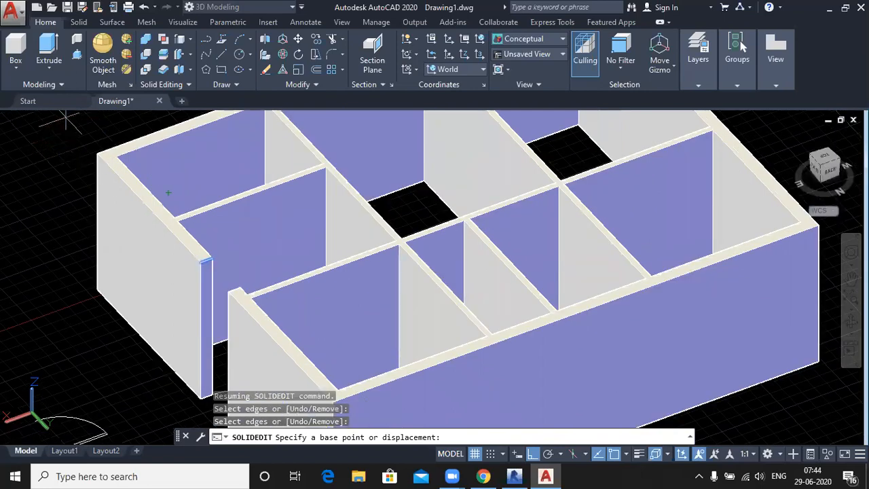
pyautogui.scroll(1, 65, 119)
pyautogui.scroll(-3, 66, 119)
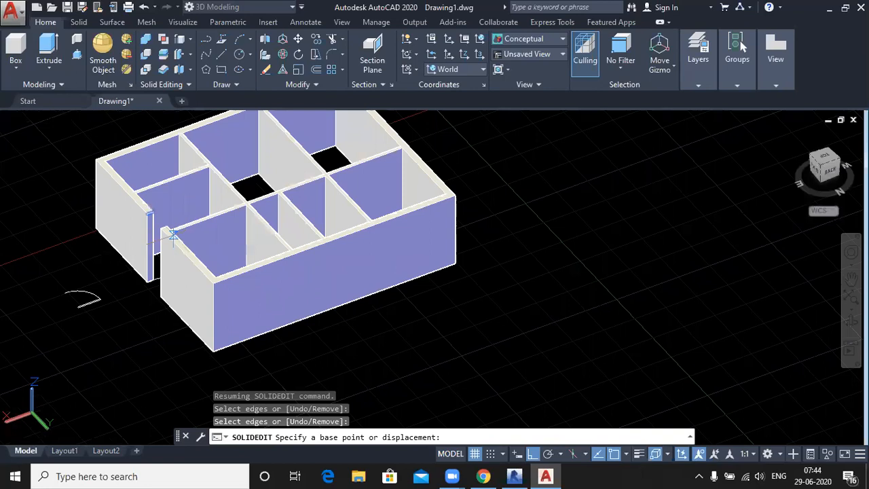
pyautogui.scroll(3, 173, 235)
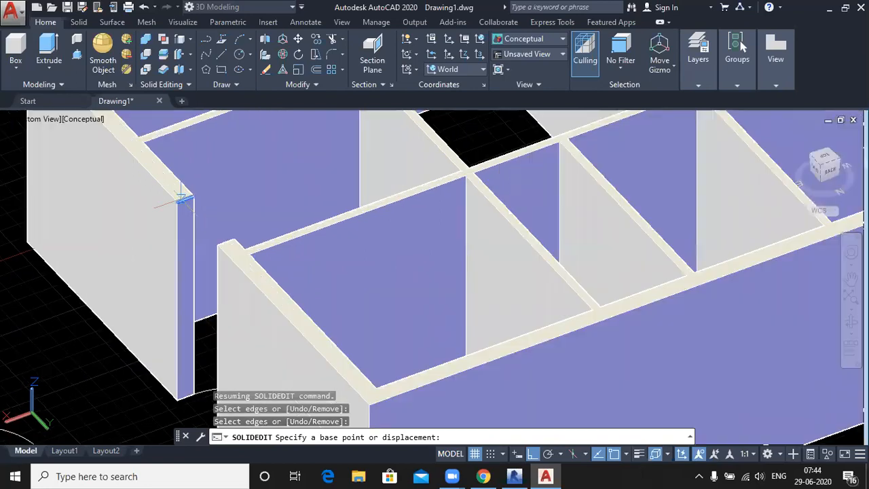
# Turn off the Midpoint on edge, Center of face, Knot, Perpendicular and Nearest to face 3D object snaps, keeping Vertex on.
pyautogui.click(668, 454)
pyautogui.click(666, 437)
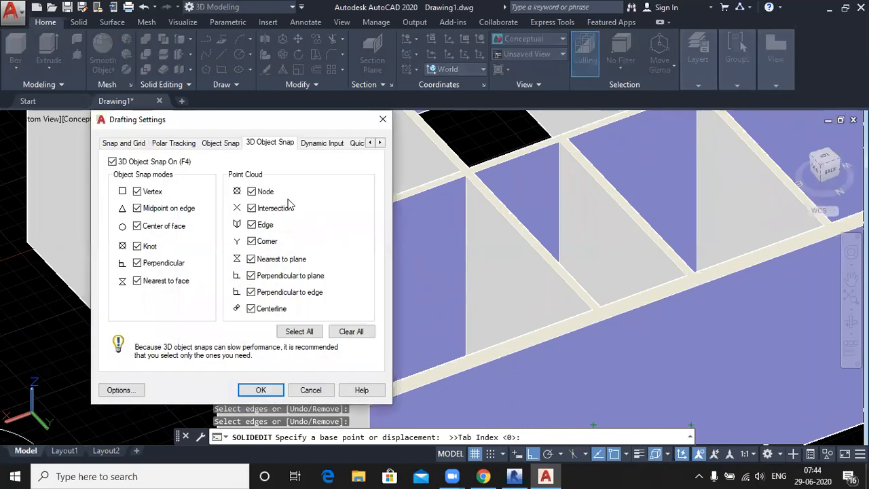
pyautogui.click(137, 208)
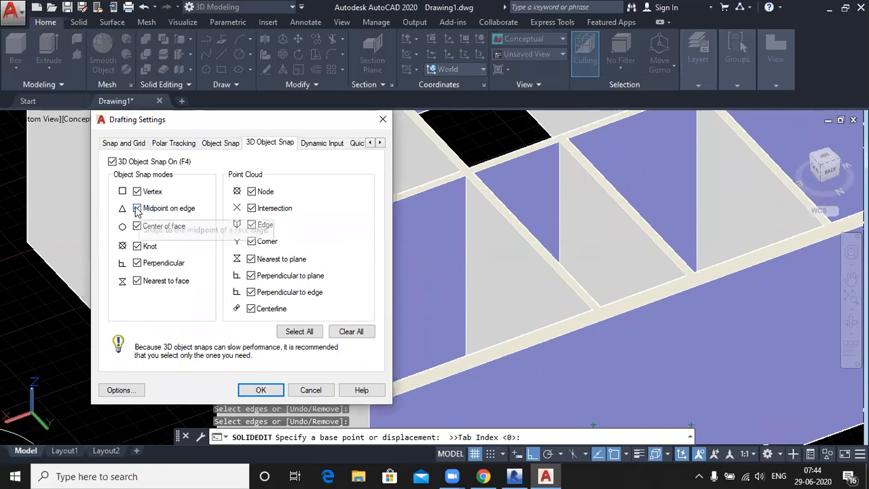
pyautogui.click(138, 226)
pyautogui.click(138, 246)
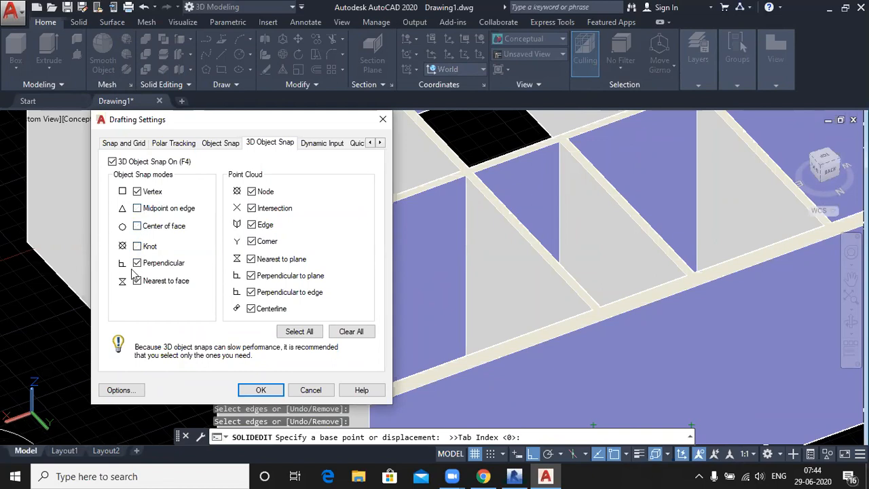
pyautogui.click(137, 263)
pyautogui.click(137, 280)
pyautogui.click(260, 389)
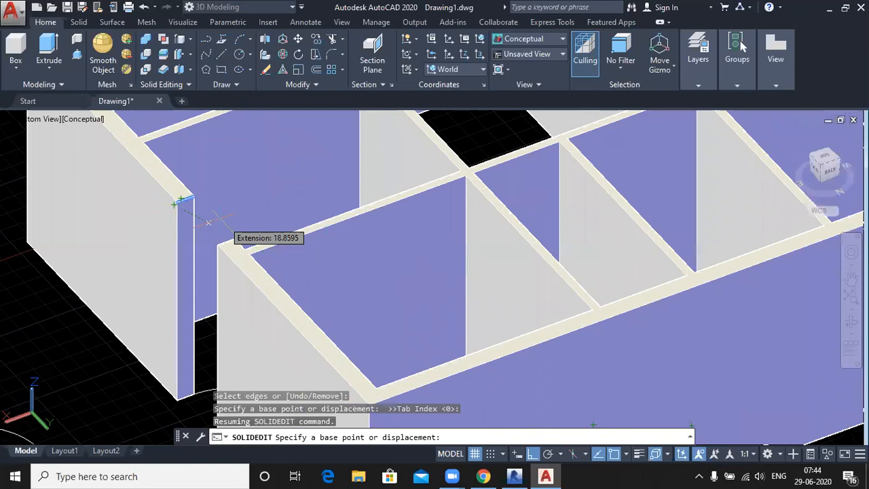
# Copy the selected top edge of the wall end 36 units straight down from its outer vertex and exit solid editing.
pyautogui.scroll(5, 175, 192)
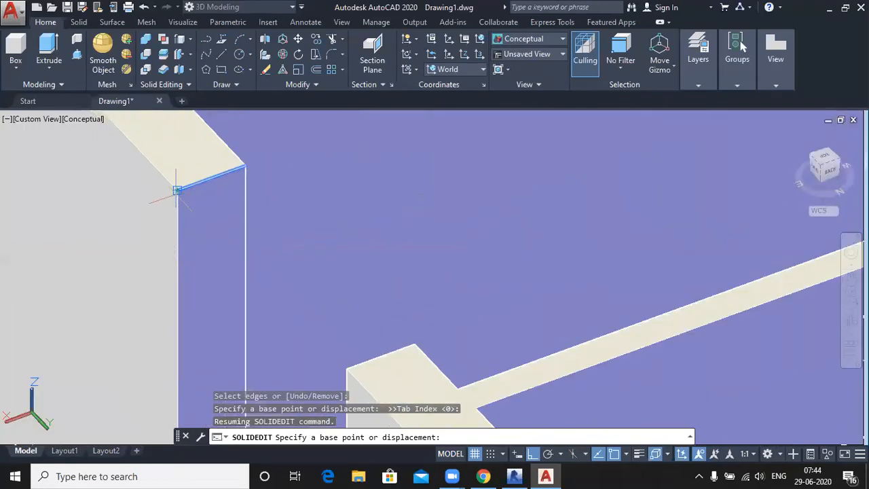
pyautogui.click(176, 191)
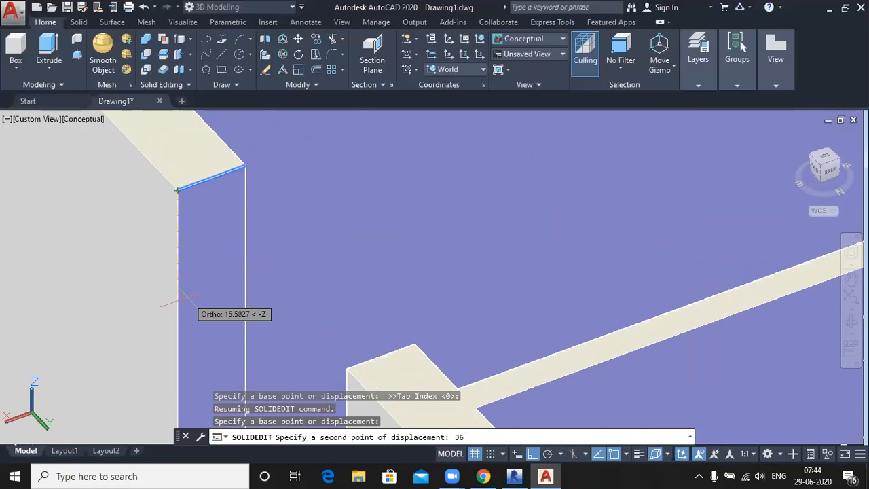
pyautogui.press('Return')
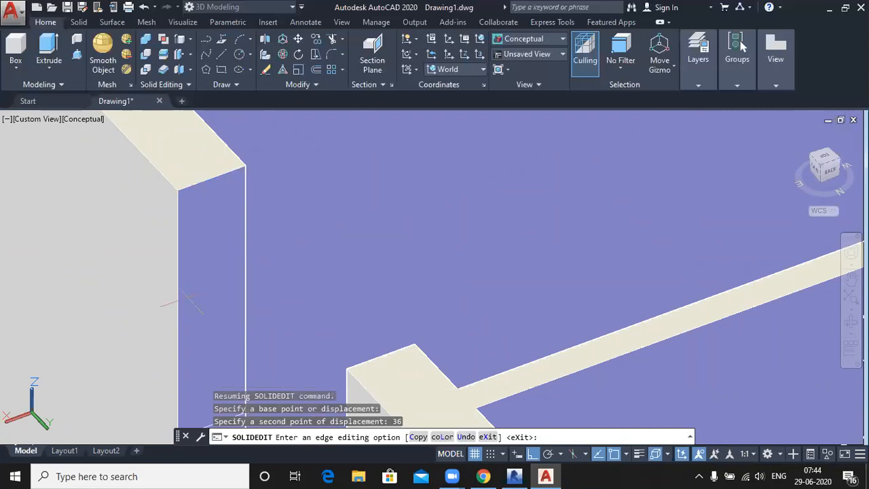
pyautogui.press('Return')
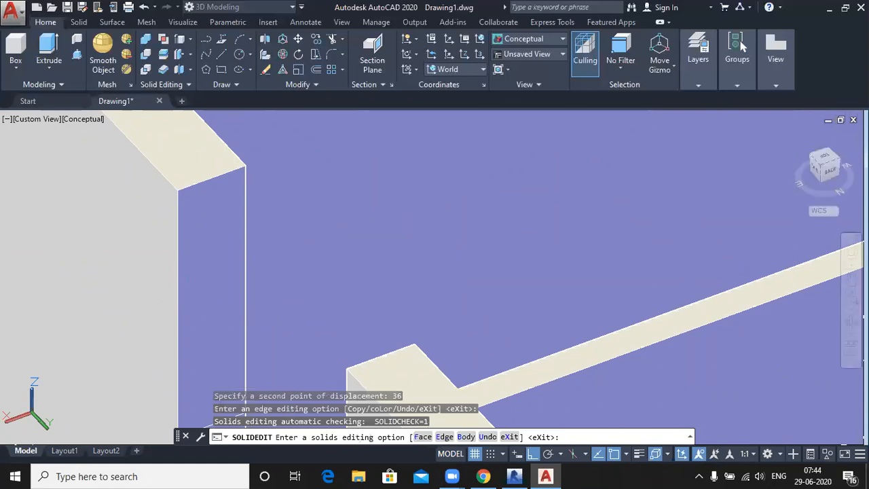
pyautogui.press('Return')
# Presspull the area between the wall end's top edge and the copied edge 36 units across the doorway.
pyautogui.scroll(-2, 187, 297)
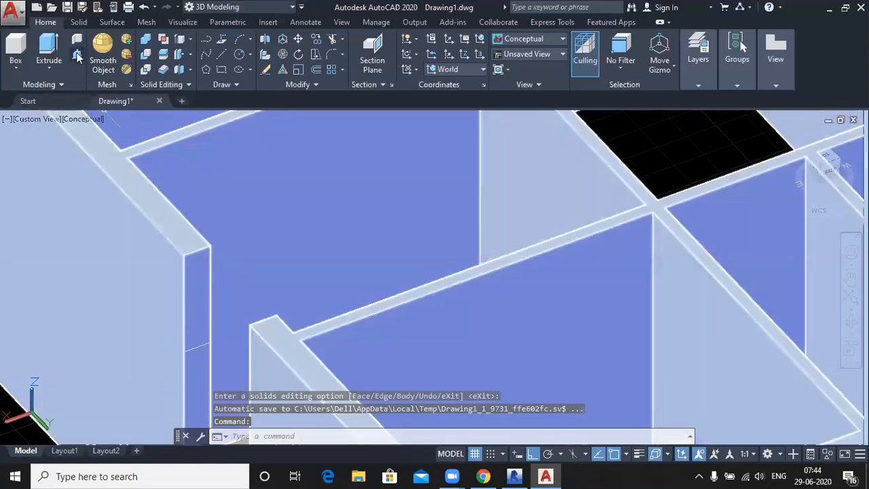
pyautogui.click(76, 55)
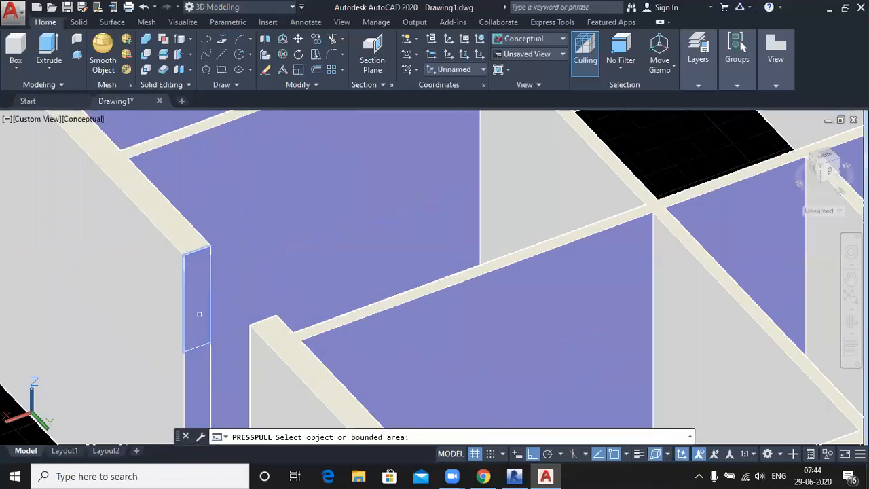
pyautogui.click(199, 314)
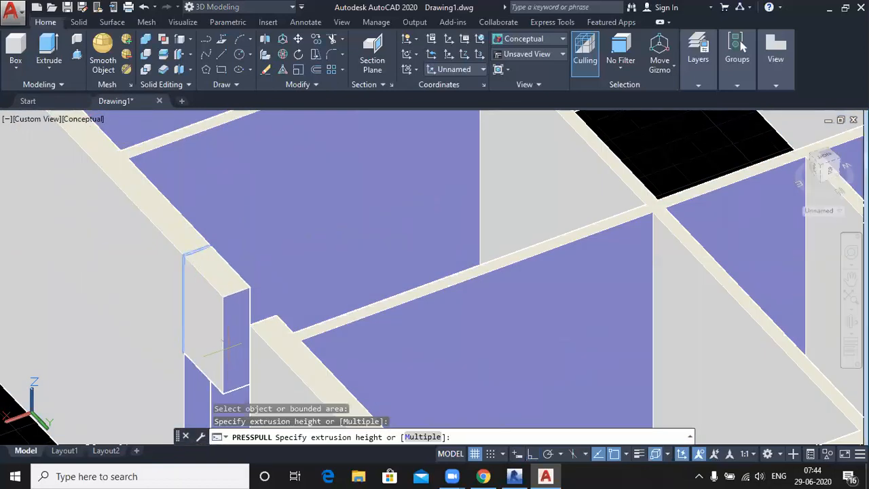
pyautogui.write('36')
pyautogui.press('Return')
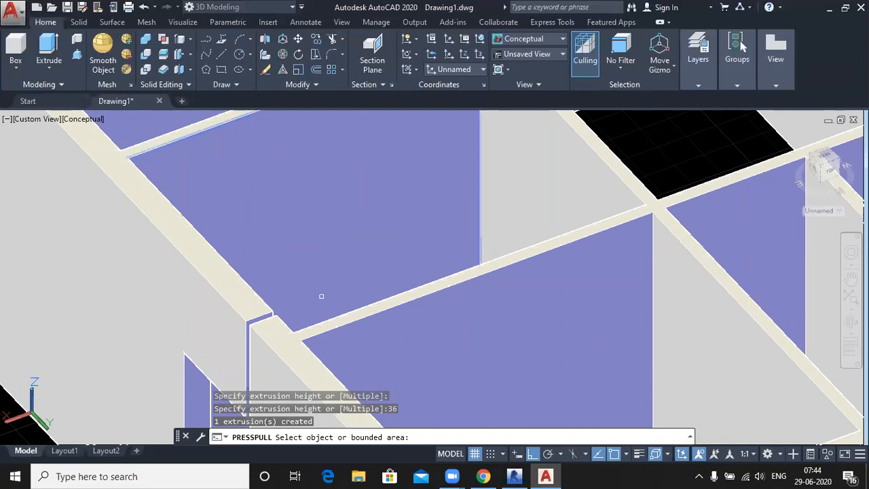
# Presspull the end face of the new piece above the doorway across the remaining gap to the opposite wall end.
pyautogui.scroll(-3, 239, 345)
pyautogui.scroll(4, 284, 330)
pyautogui.scroll(2, 284, 330)
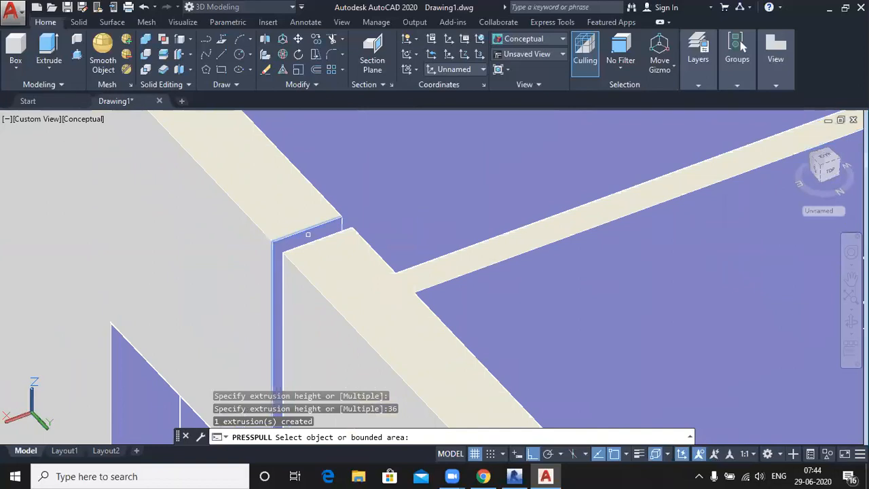
pyautogui.click(309, 235)
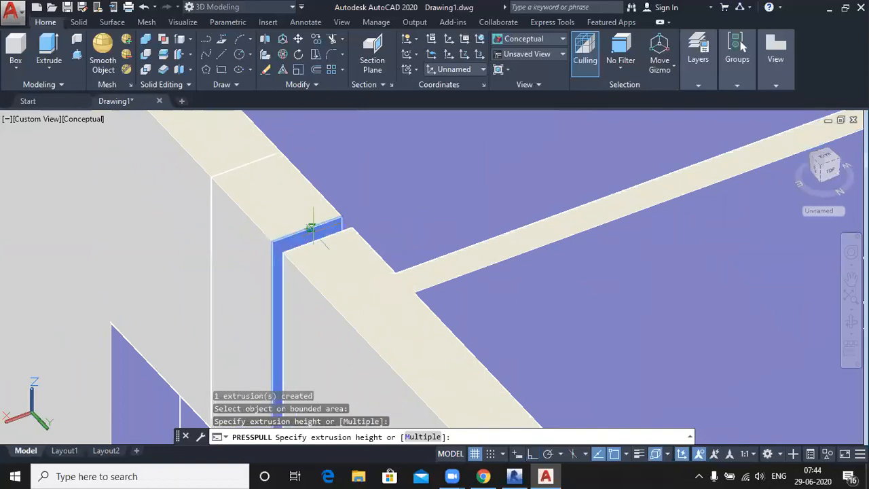
pyautogui.click(324, 244)
pyautogui.scroll(-3, 445, 164)
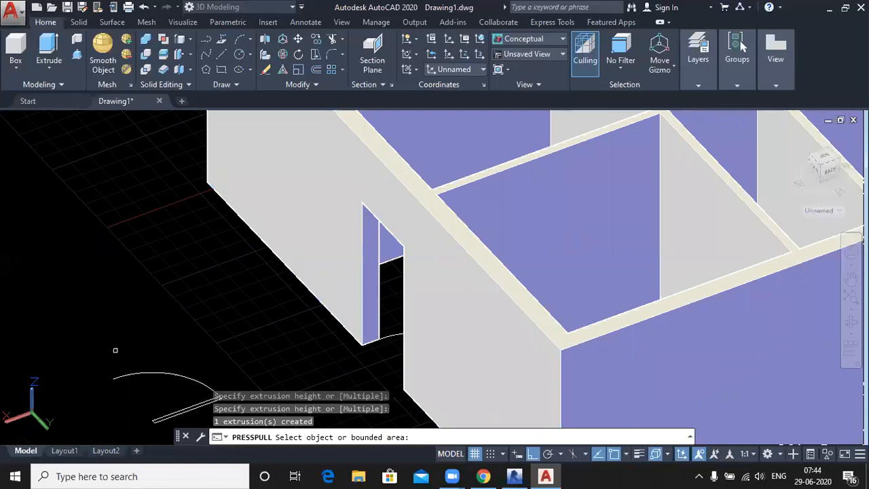
pyautogui.press('Escape')
pyautogui.press('Escape')
# Open the Materials Browser beside the house model and show all materials of the Autodesk Library.
pyautogui.scroll(-2, 175, 308)
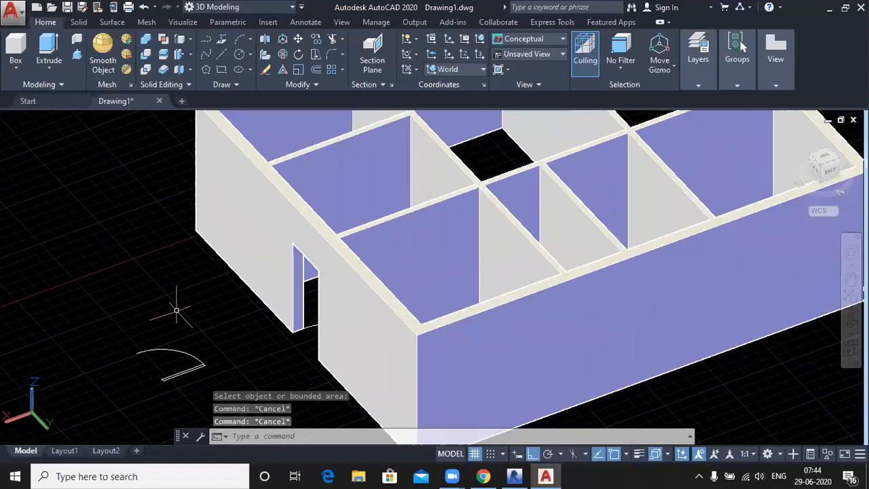
pyautogui.keyDown('shift'); pyautogui.moveTo(195, 314); pyautogui.dragTo(279, 316, button='middle'); pyautogui.keyUp('shift')
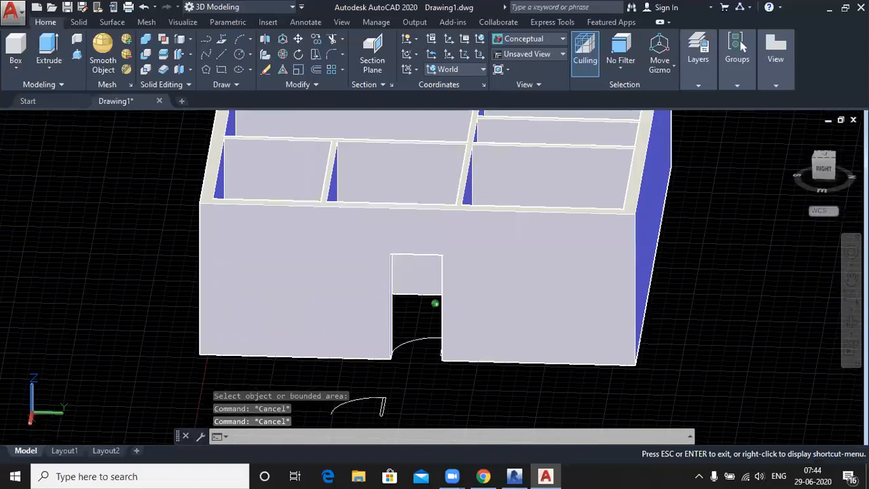
pyautogui.click(798, 141)
pyautogui.moveTo(688, 356); pyautogui.dragTo(604, 302, button='middle')
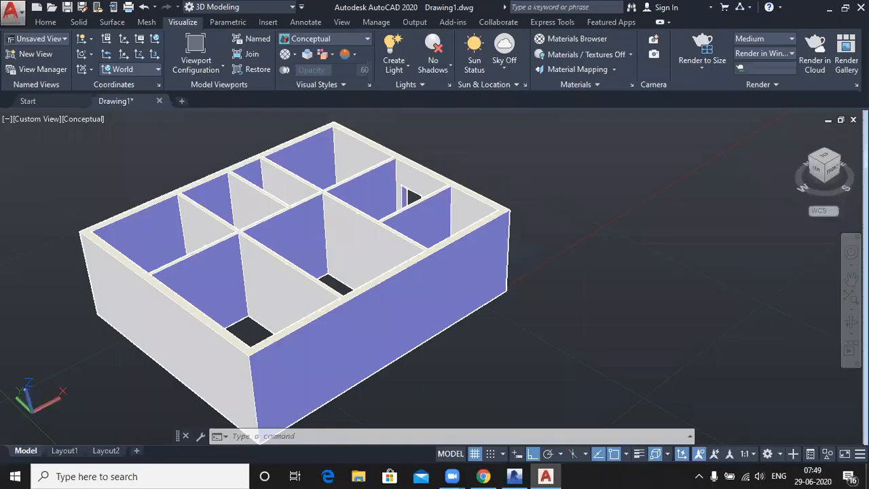
pyautogui.click(571, 39)
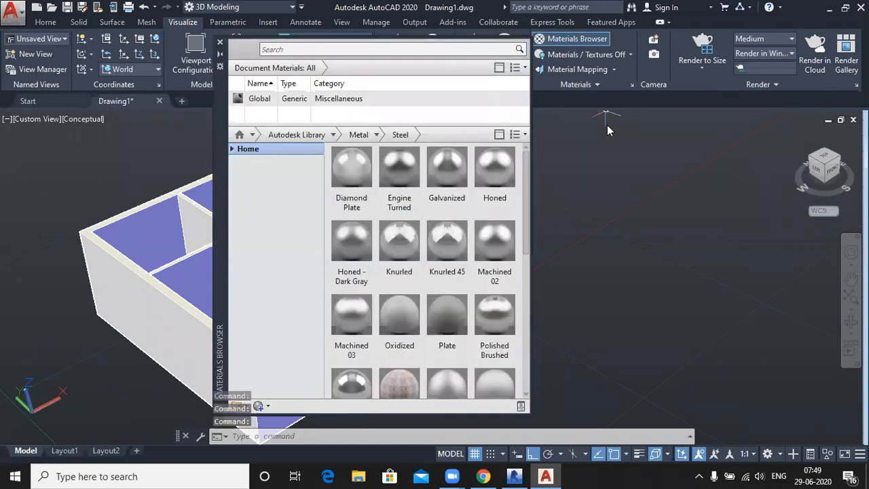
pyautogui.moveTo(219, 145); pyautogui.dragTo(545, 129)
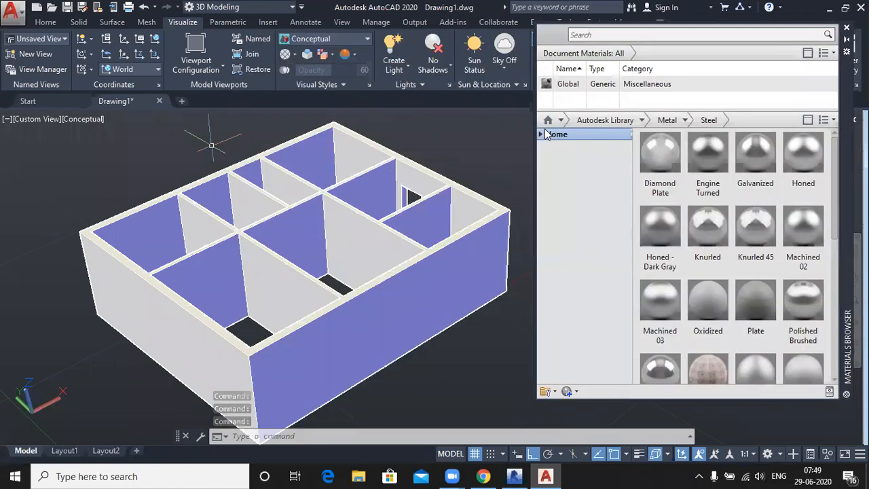
pyautogui.scroll(-3, 696, 214)
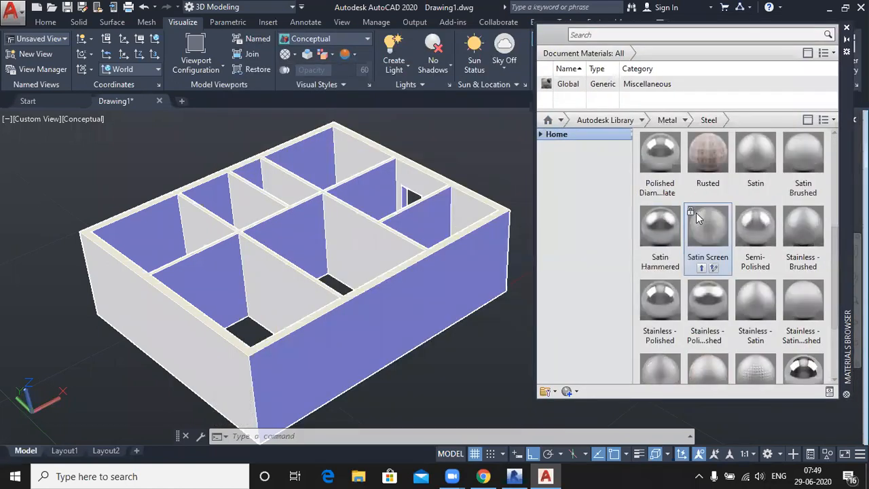
pyautogui.scroll(-2, 686, 202)
pyautogui.scroll(5, 679, 197)
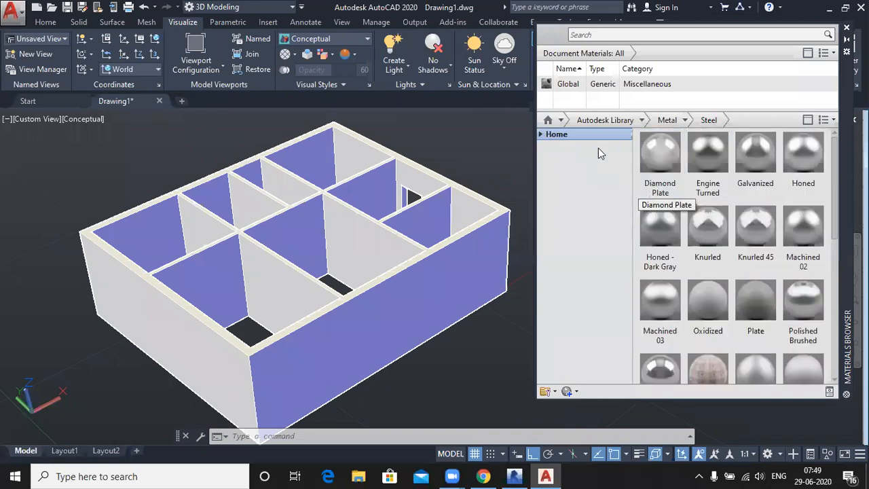
pyautogui.click(542, 136)
pyautogui.click(547, 158)
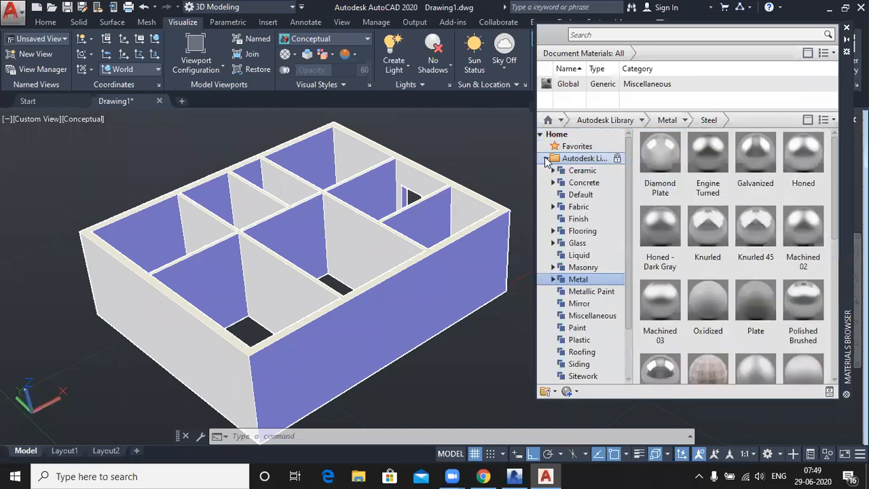
pyautogui.click(577, 160)
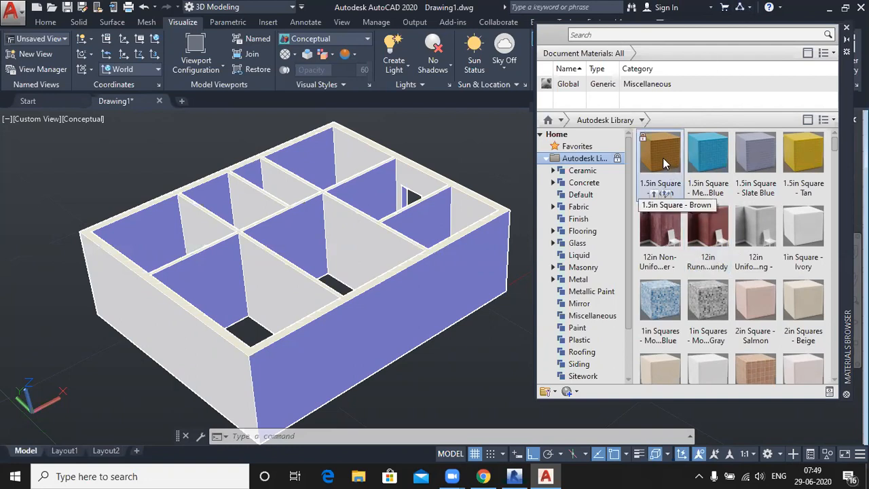
# Apply the 1.5in Square - Brown material to the house walls and set the visual style to Realistic.
pyautogui.moveTo(662, 154); pyautogui.dragTo(284, 301)
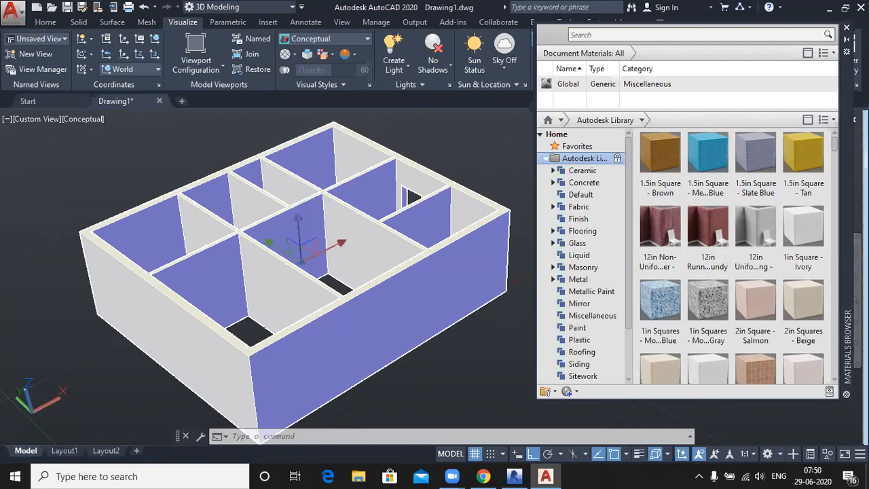
pyautogui.click(89, 121)
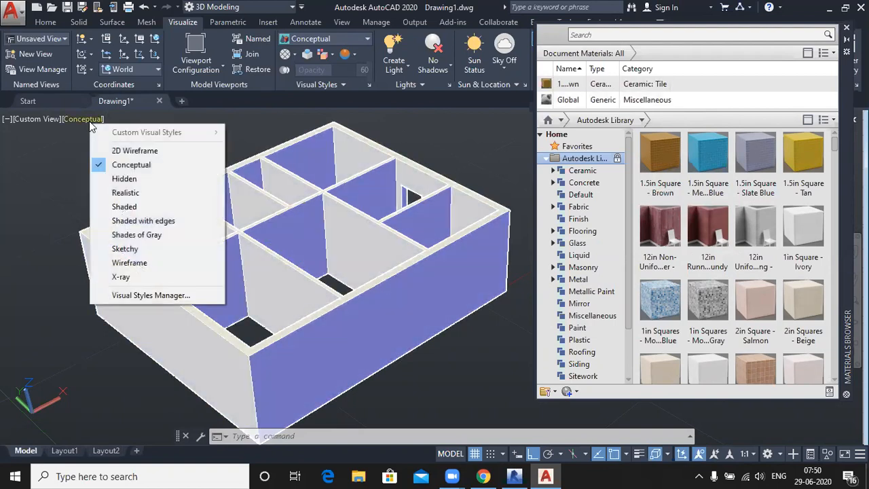
pyautogui.click(124, 194)
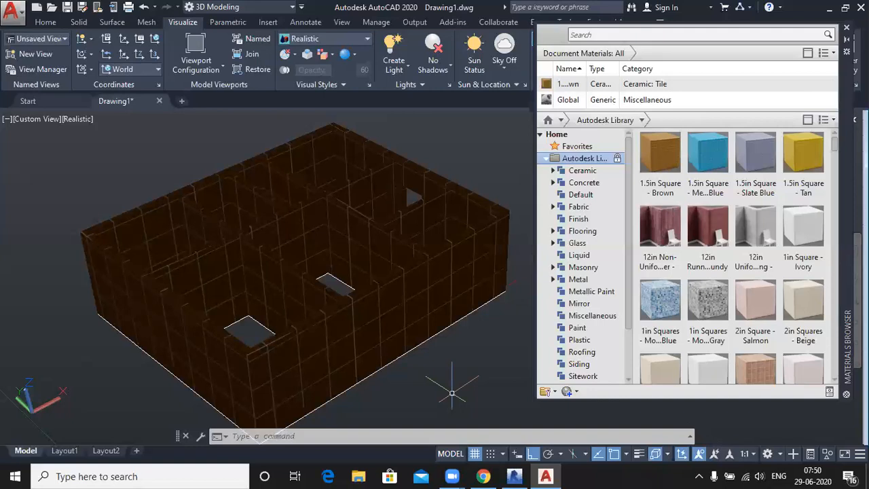
# Apply the 1.5in Square - Me...Blue tile material to the outer face of the west wall.
pyautogui.click(326, 314)
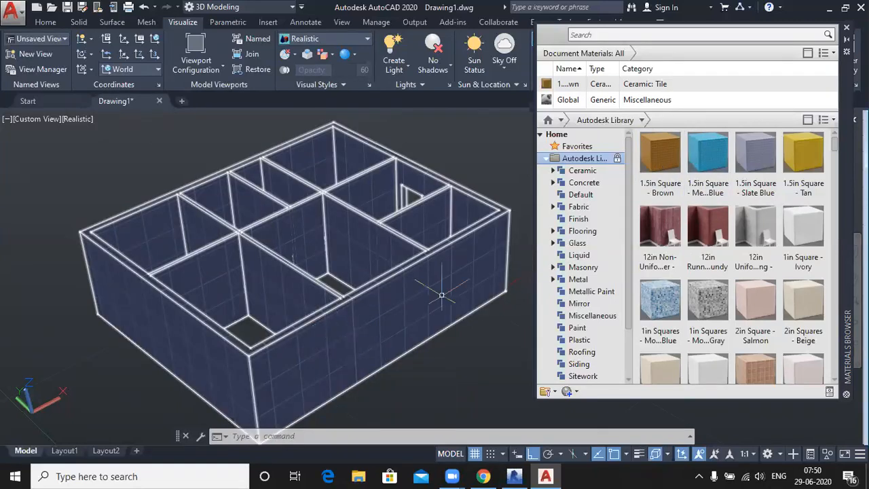
pyautogui.moveTo(700, 146)
pyautogui.mouseDown()
pyautogui.moveTo(691, 139)
pyautogui.moveTo(691, 202)
pyautogui.moveTo(691, 139)
pyautogui.mouseUp()
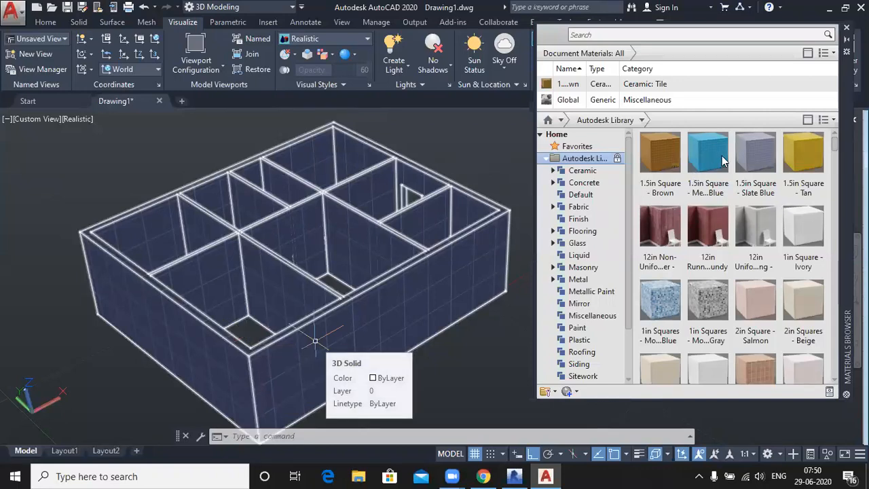
pyautogui.moveTo(720, 156); pyautogui.dragTo(324, 314)
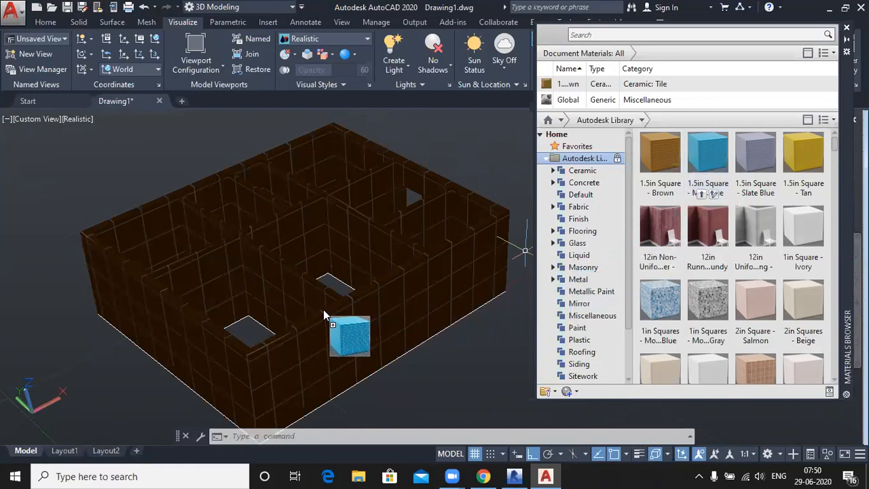
pyautogui.moveTo(324, 314); pyautogui.dragTo(260, 345)
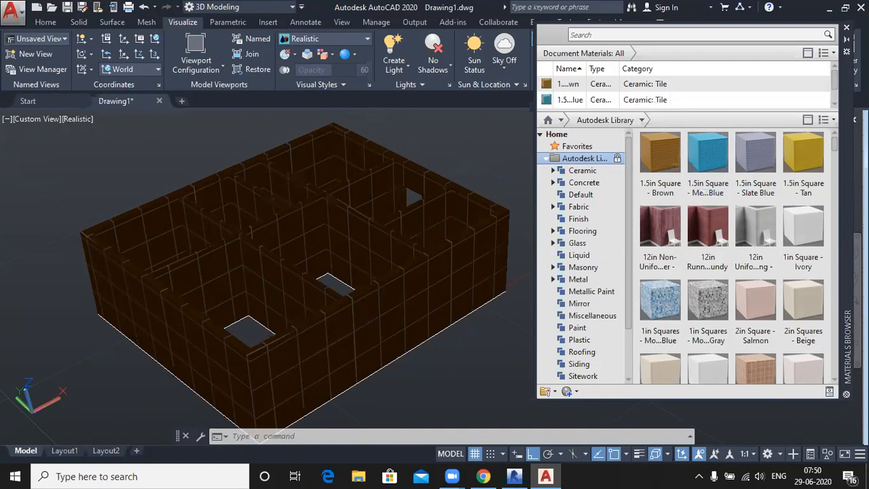
pyautogui.keyDown('shift'); pyautogui.moveTo(108, 363); pyautogui.dragTo(122, 353, button='middle'); pyautogui.keyUp('shift')
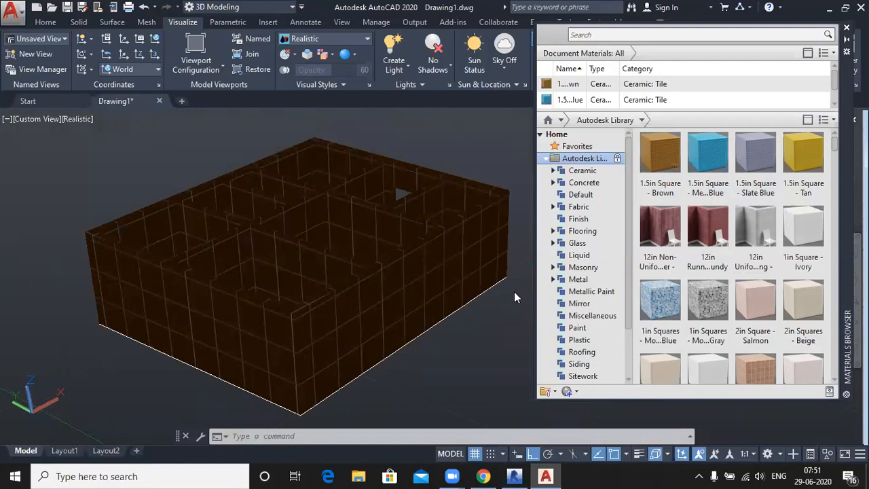
pyautogui.moveTo(702, 149); pyautogui.dragTo(215, 305)
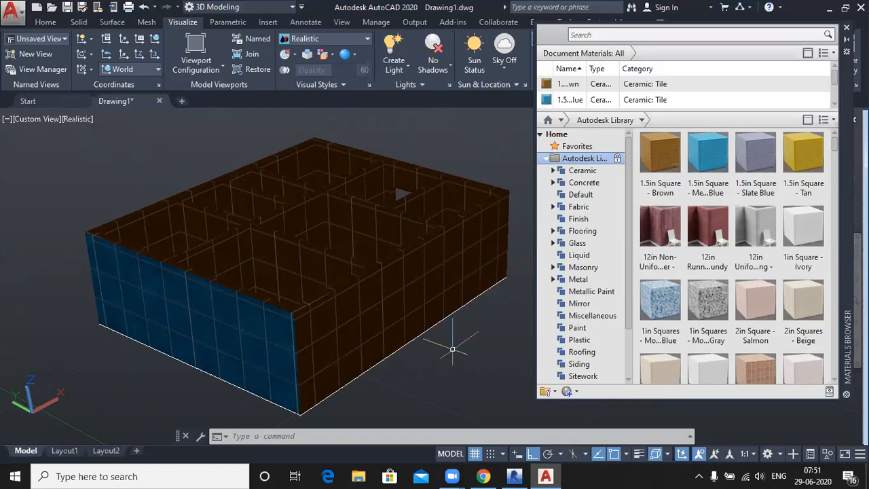
# Apply the 1.5in Square - Tan material to the top of the walls and the outer face of the south wall.
pyautogui.keyDown('shift'); pyautogui.moveTo(452, 349); pyautogui.dragTo(398, 374, button='middle'); pyautogui.keyUp('shift')
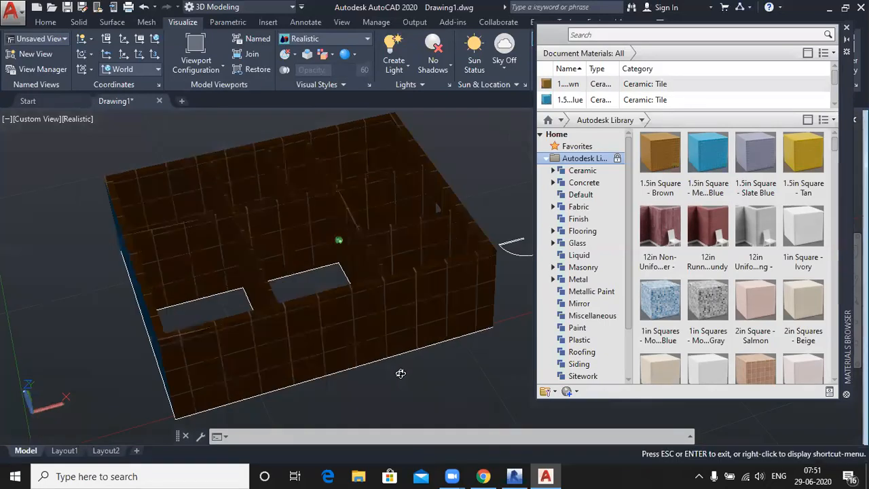
pyautogui.keyDown('shift'); pyautogui.moveTo(291, 358); pyautogui.dragTo(356, 366, button='middle'); pyautogui.keyUp('shift')
pyautogui.moveTo(805, 143); pyautogui.dragTo(213, 267)
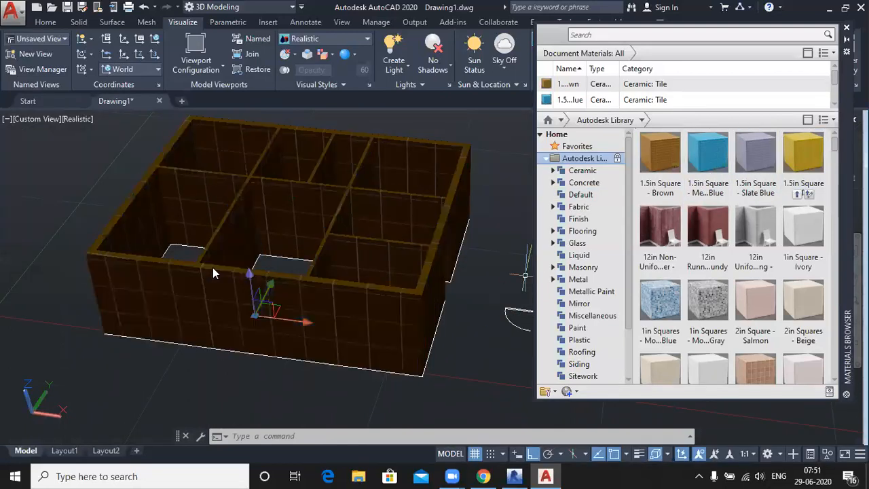
pyautogui.scroll(5, 428, 271)
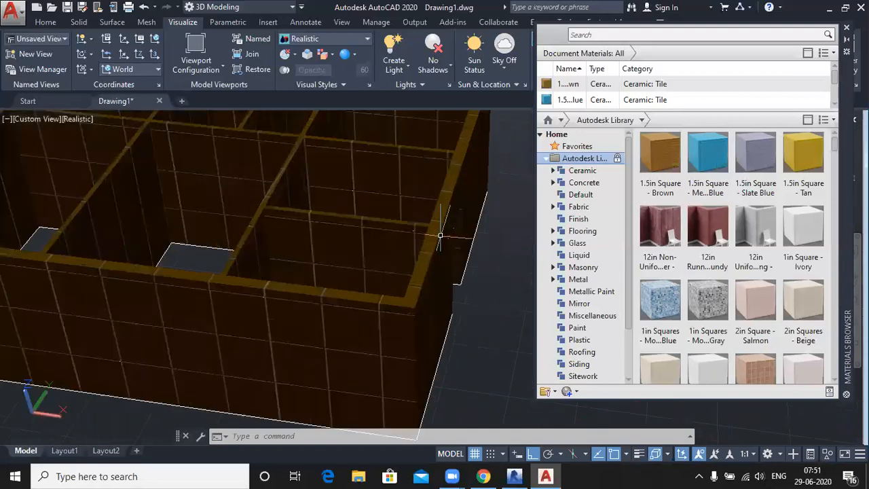
pyautogui.scroll(-5, 496, 207)
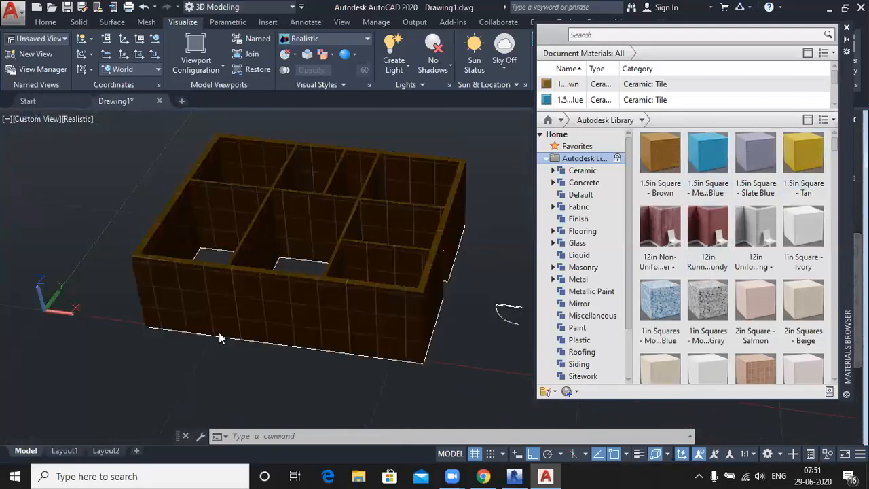
pyautogui.moveTo(800, 148); pyautogui.dragTo(288, 292)
# Apply the blue 1in Squares material to the top of the walls and the gray 1in Squares material to the east wall's outer face.
pyautogui.moveTo(485, 354); pyautogui.dragTo(353, 360, button='middle')
pyautogui.moveTo(652, 302); pyautogui.dragTo(256, 290)
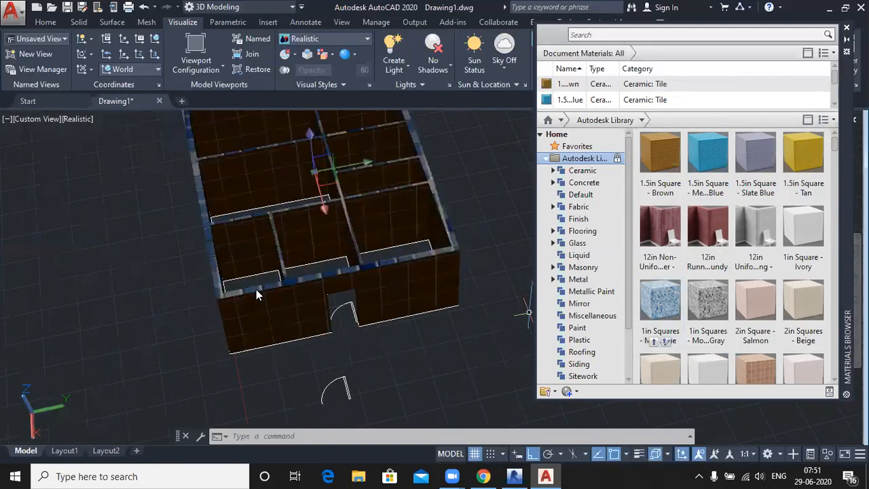
pyautogui.moveTo(715, 305); pyautogui.dragTo(242, 295)
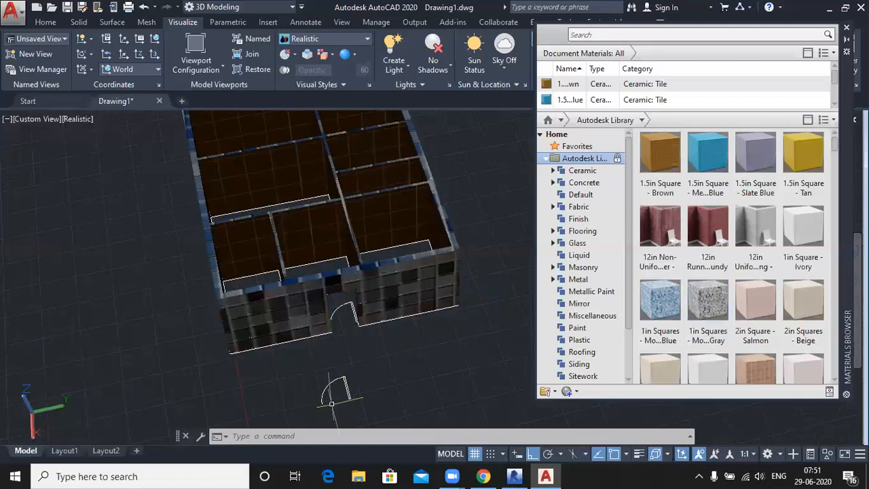
# Check the list of new material types without creating one, and close the materials browser.
pyautogui.moveTo(256, 271); pyautogui.dragTo(150, 277, button='middle')
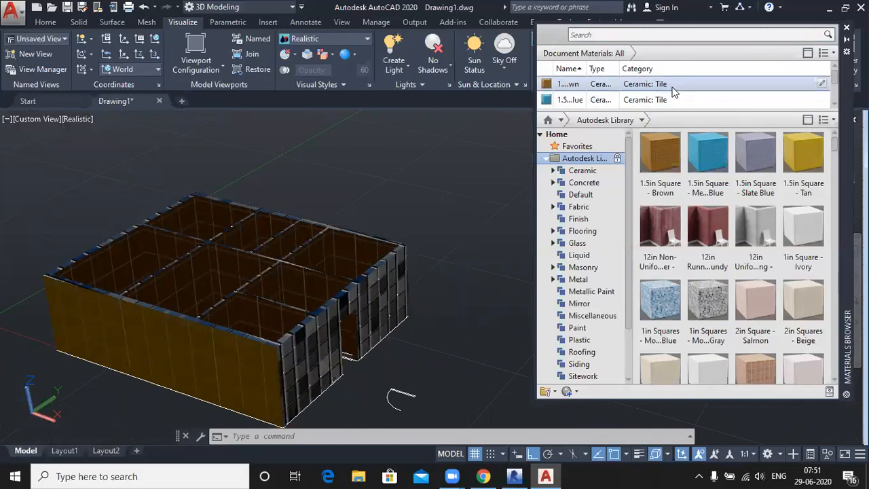
pyautogui.click(576, 392)
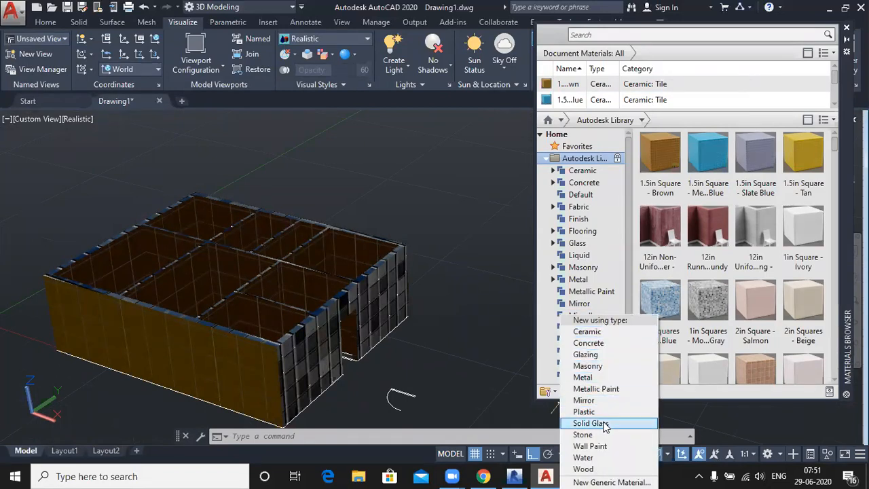
pyautogui.click(489, 354)
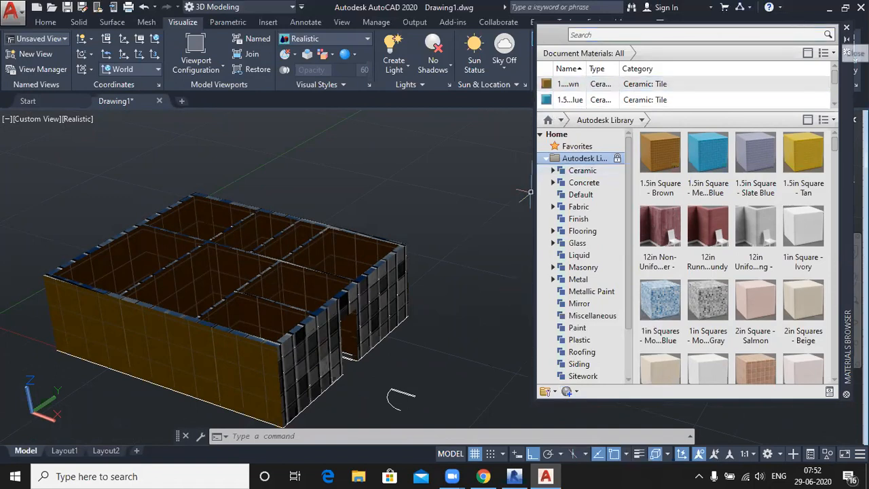
pyautogui.click(846, 28)
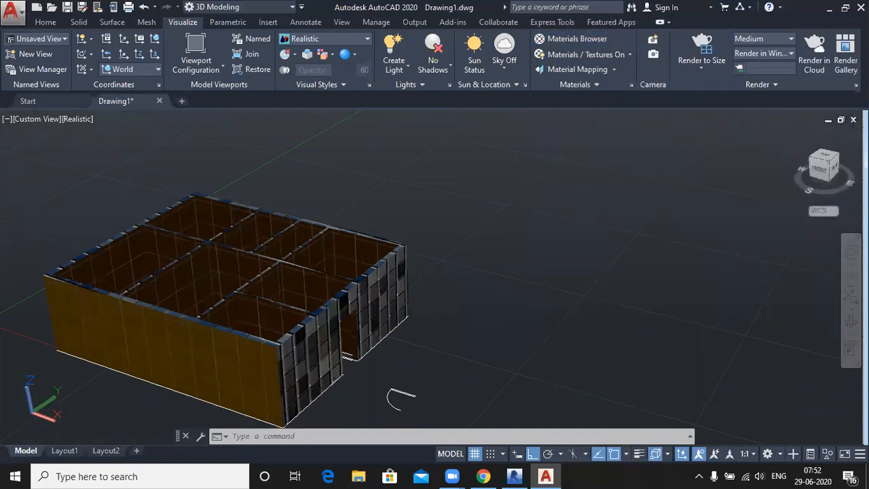
# Set the model's display to Materials On / Textures Off and look at the walls around the doorway.
pyautogui.click(615, 54)
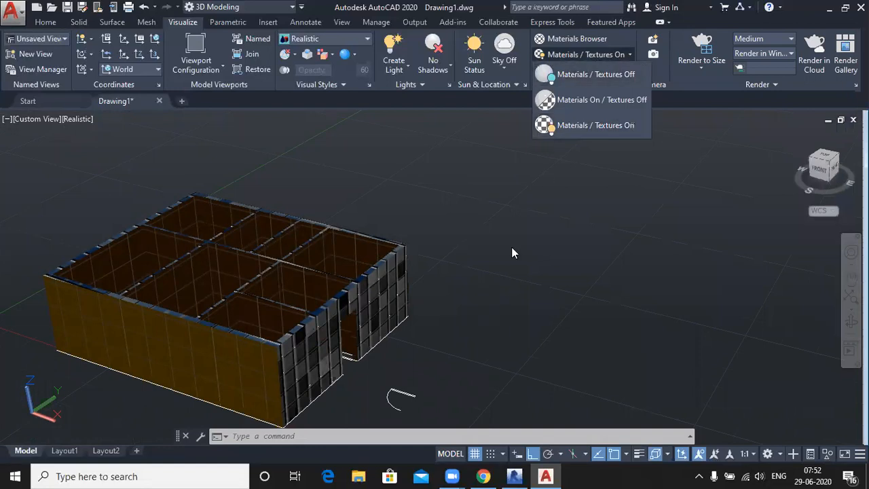
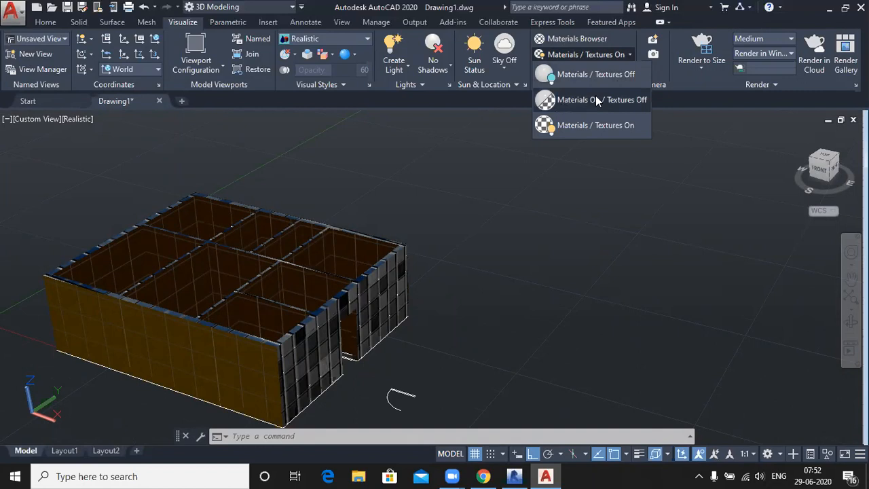
pyautogui.click(630, 100)
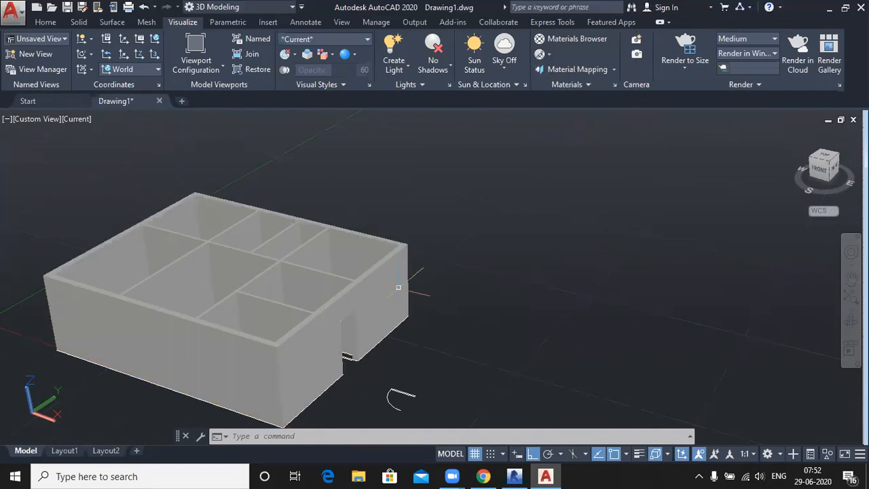
pyautogui.scroll(2, 307, 308)
pyautogui.moveTo(416, 314); pyautogui.dragTo(451, 258, button='middle')
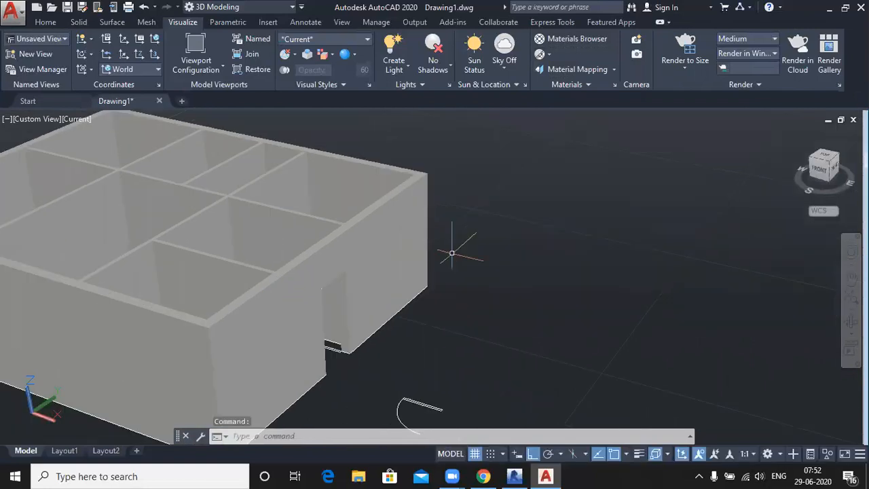
# Set the display to Materials / Textures Off, look over the house, and restore Materials / Textures On.
pyautogui.click(544, 54)
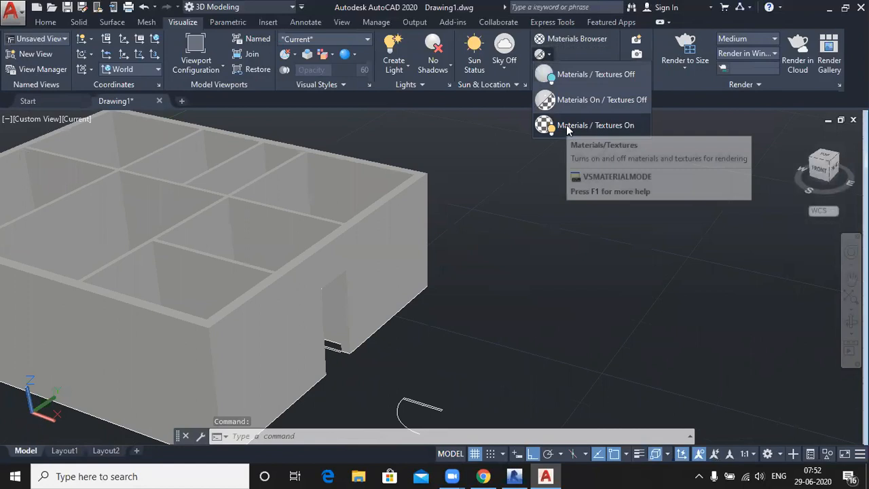
pyautogui.click(588, 74)
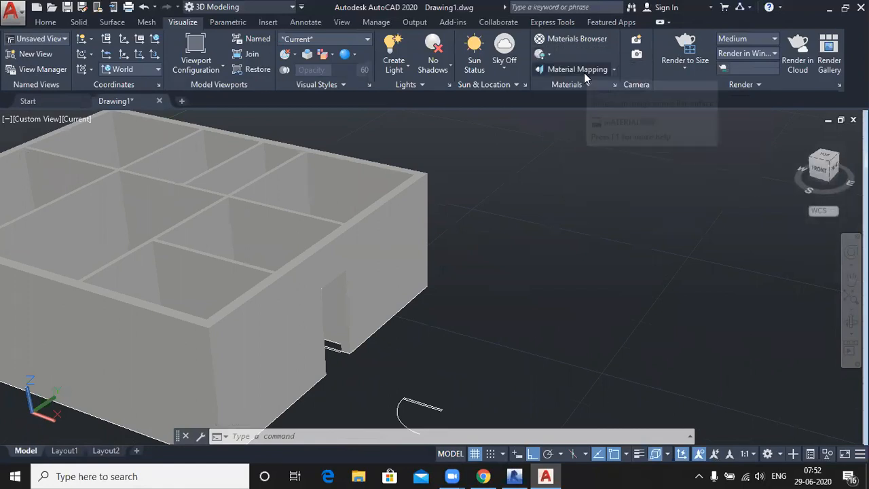
pyautogui.scroll(-4, 310, 258)
pyautogui.keyDown('shift'); pyautogui.moveTo(428, 278); pyautogui.dragTo(466, 246, button='middle'); pyautogui.keyUp('shift')
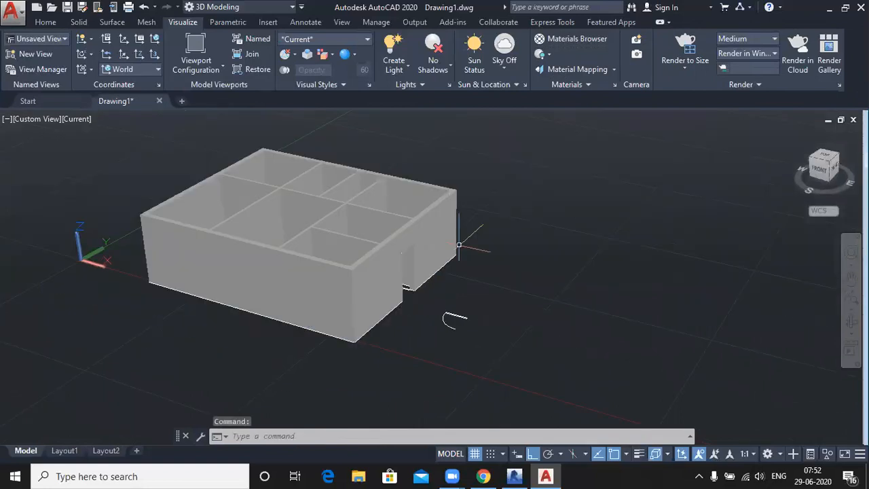
pyautogui.click(544, 54)
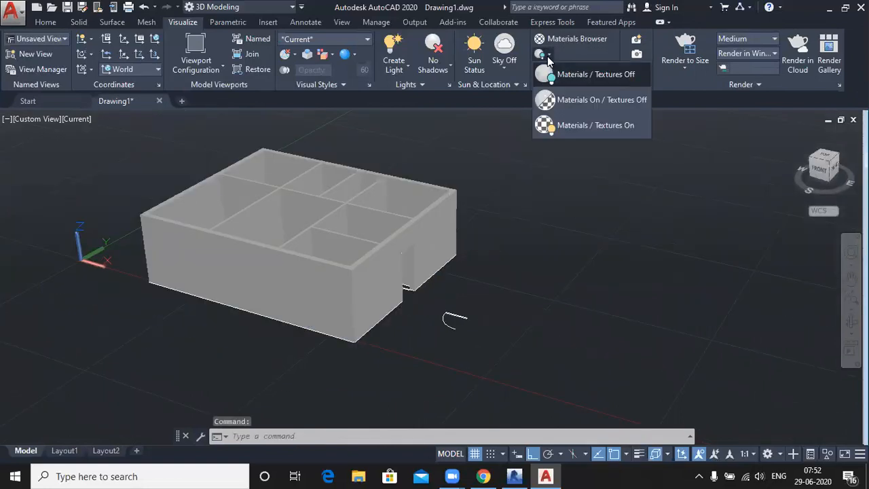
pyautogui.click(582, 126)
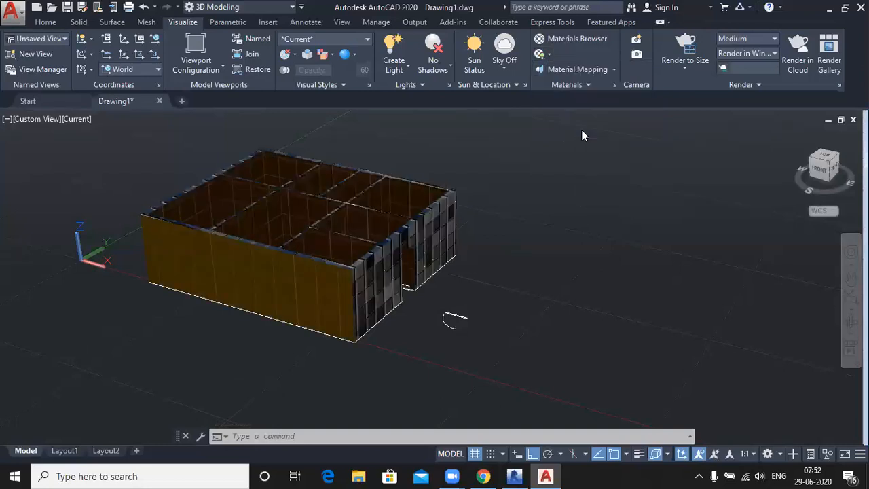
# Try a planar material mapping on the house walls and cancel it without accepting.
pyautogui.click(607, 71)
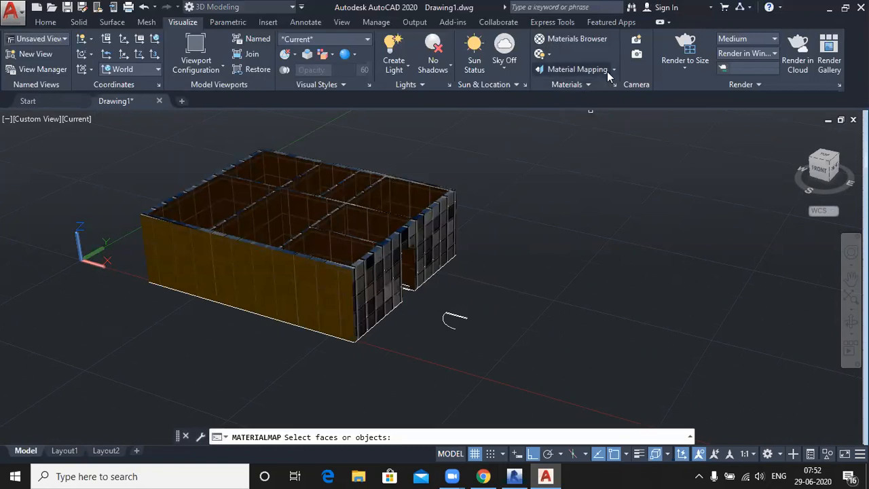
pyautogui.click(333, 305)
pyautogui.press('Return')
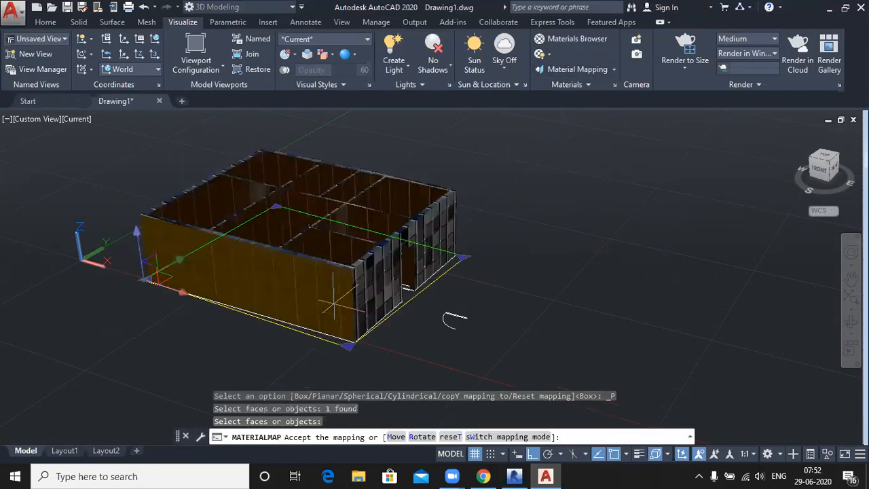
pyautogui.keyDown('shift'); pyautogui.moveTo(455, 319); pyautogui.dragTo(462, 331, button='middle'); pyautogui.keyUp('shift')
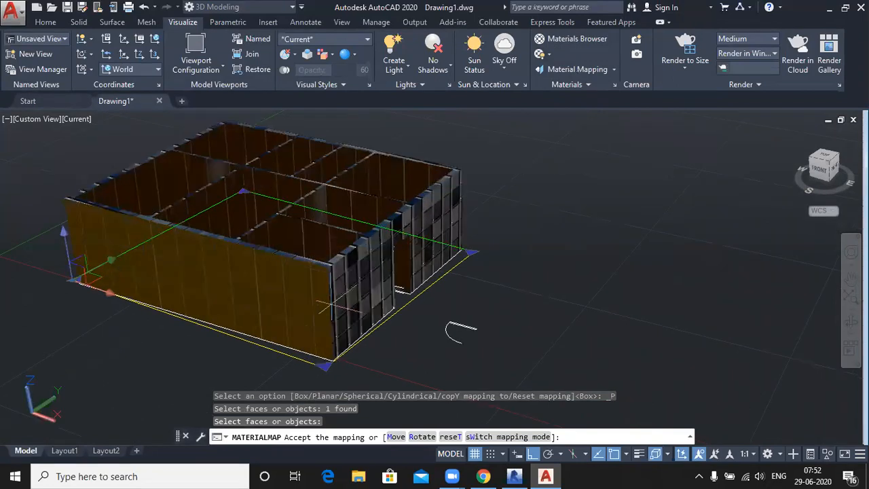
pyautogui.keyDown('shift'); pyautogui.moveTo(510, 279); pyautogui.dragTo(504, 334, button='middle'); pyautogui.keyUp('shift')
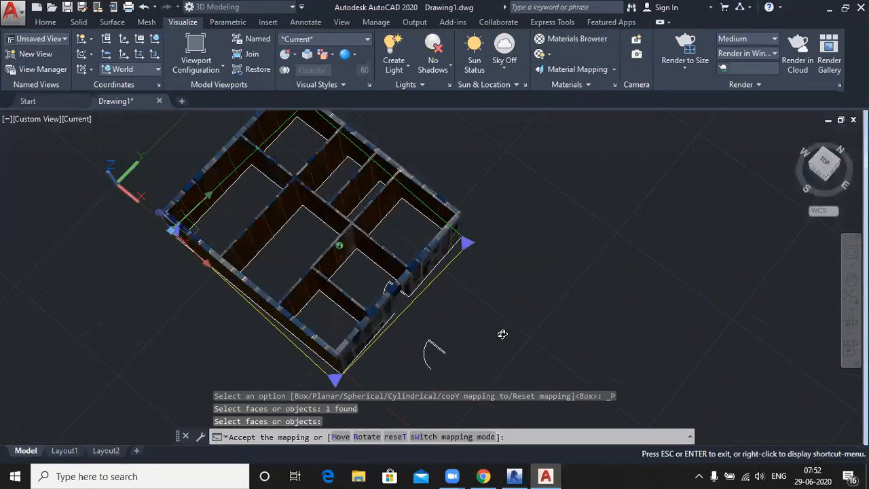
pyautogui.keyDown('shift'); pyautogui.moveTo(510, 292); pyautogui.dragTo(516, 273, button='middle'); pyautogui.keyUp('shift')
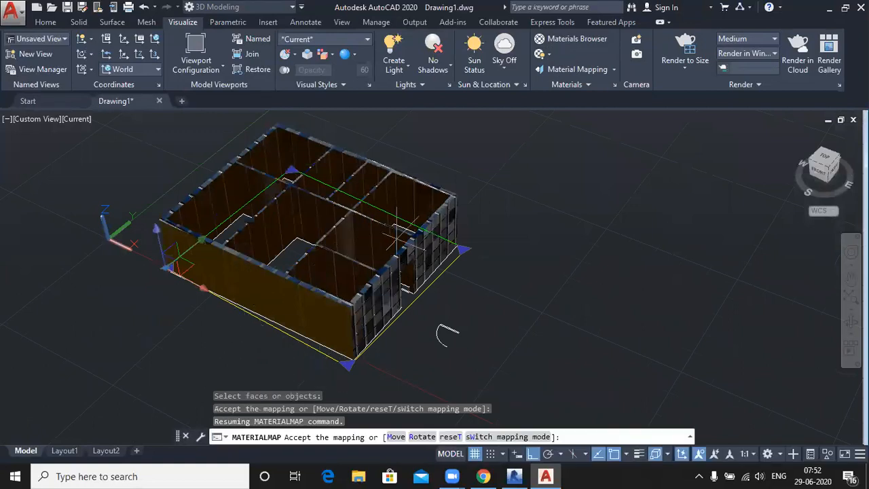
pyautogui.press('Escape')
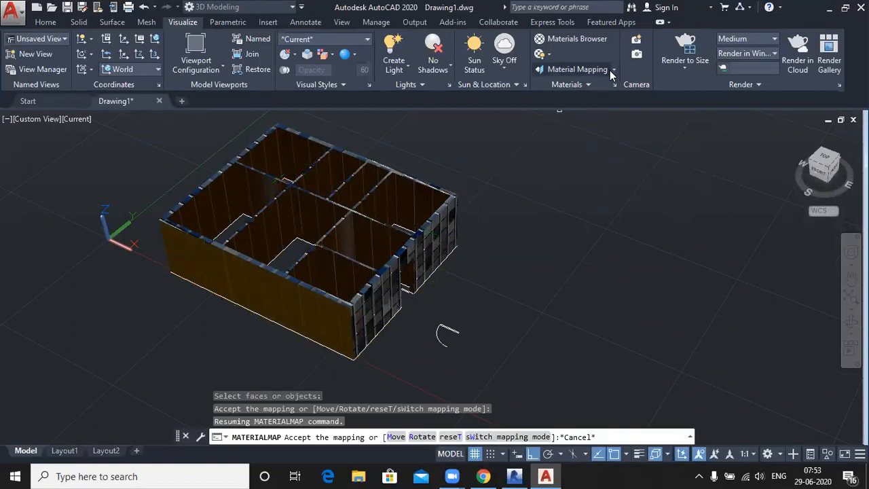
pyautogui.click(609, 70)
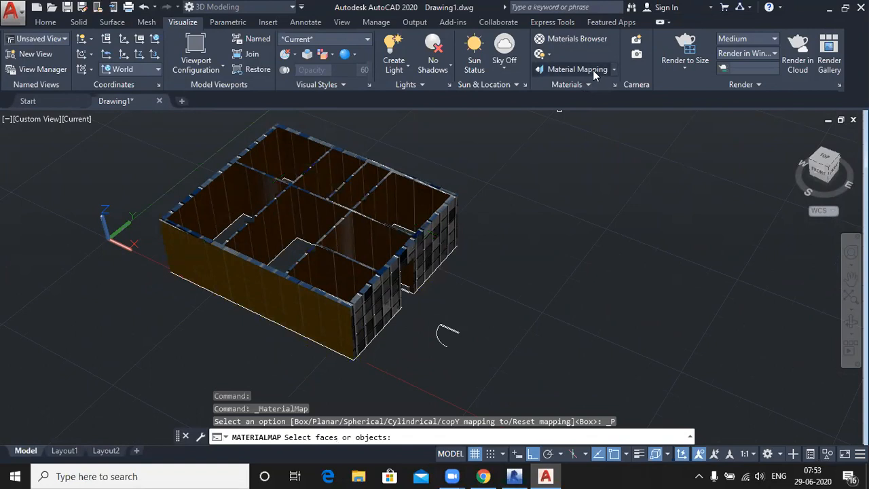
pyautogui.press('Escape')
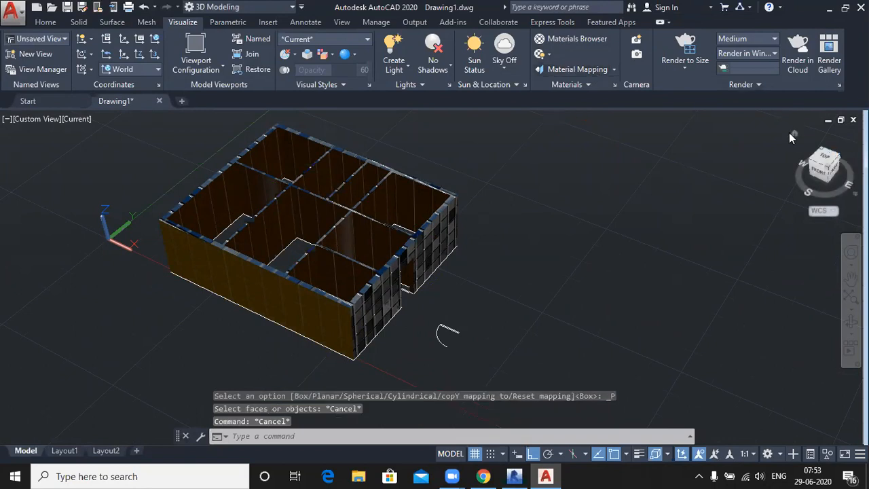
# Start planar material mapping on the house again, inspect the mapping frame around the walls, and leave without accepting it.
pyautogui.click(795, 133)
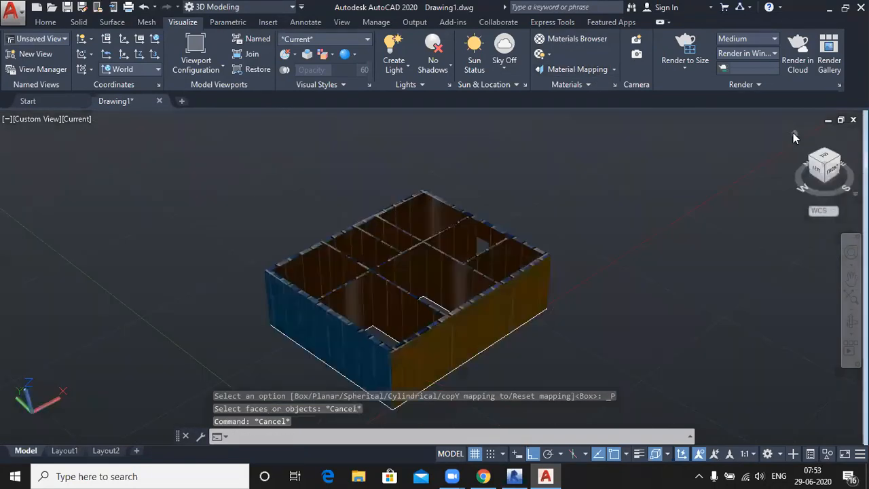
pyautogui.moveTo(533, 368); pyautogui.dragTo(467, 347, button='middle')
pyautogui.scroll(1, 429, 278)
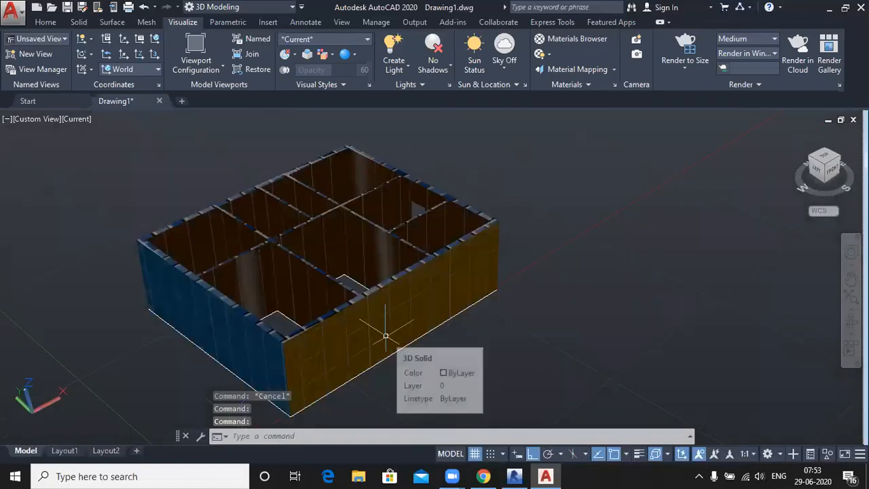
pyautogui.keyDown('shift'); pyautogui.moveTo(613, 252); pyautogui.dragTo(435, 286, button='middle'); pyautogui.keyUp('shift')
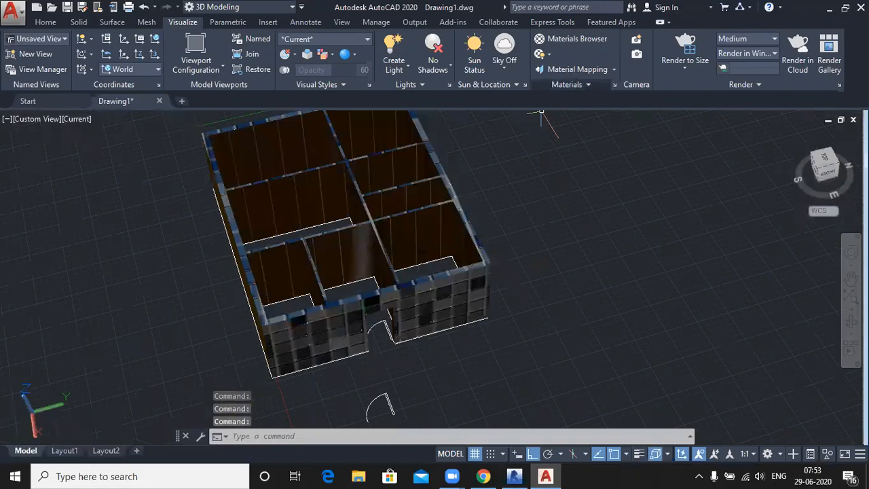
pyautogui.click(456, 292)
pyautogui.press('Return')
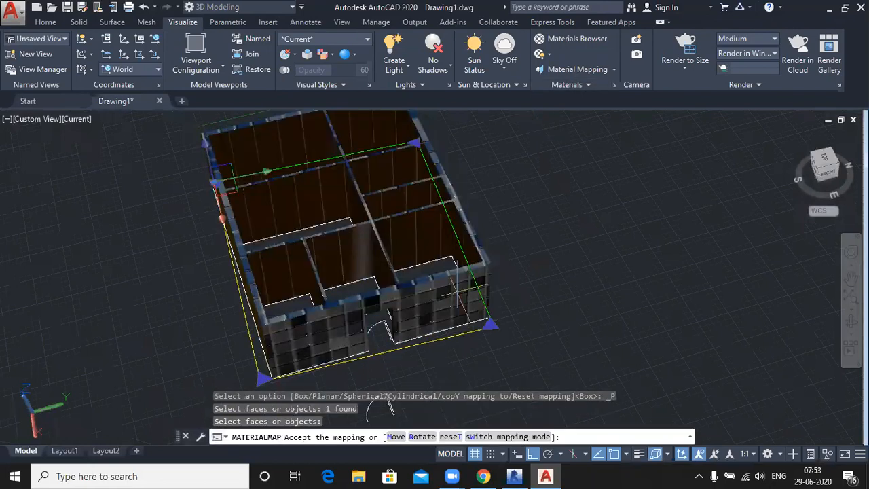
pyautogui.moveTo(473, 366); pyautogui.dragTo(404, 332, button='middle')
pyautogui.keyDown('shift'); pyautogui.moveTo(443, 305); pyautogui.dragTo(485, 231, button='middle'); pyautogui.keyUp('shift')
pyautogui.scroll(3, 484, 231)
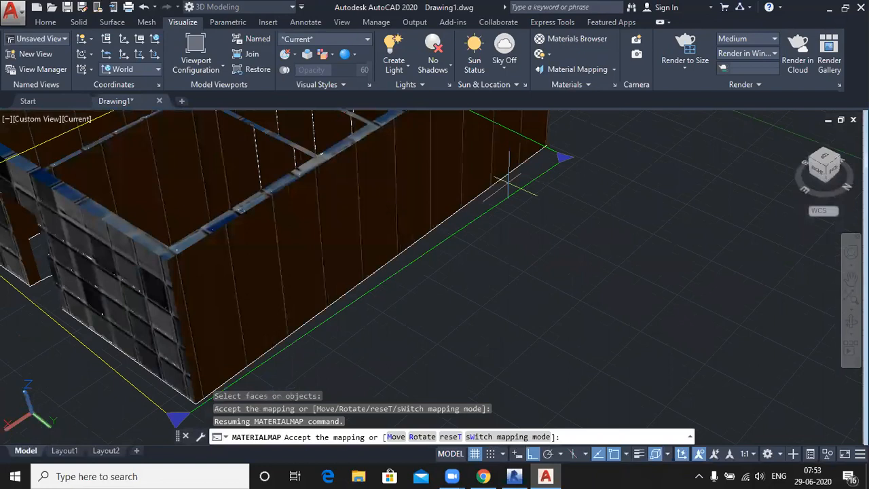
pyautogui.keyDown('shift'); pyautogui.moveTo(507, 181); pyautogui.dragTo(508, 193, button='middle'); pyautogui.keyUp('shift')
pyautogui.keyDown('shift'); pyautogui.moveTo(486, 288); pyautogui.dragTo(547, 288, button='middle'); pyautogui.keyUp('shift')
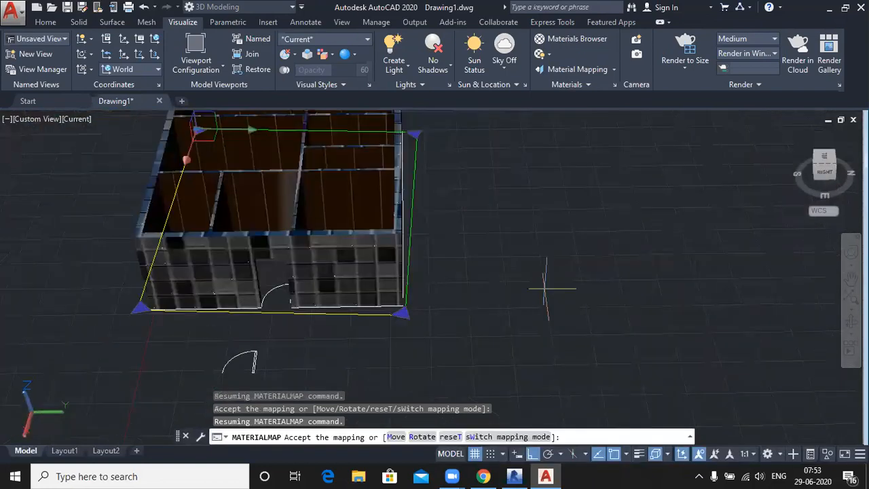
pyautogui.press('Escape')
pyautogui.press('Escape')
# Turn on sunlight for the house scene using the recommended exposure adjustment.
pyautogui.keyDown('shift'); pyautogui.moveTo(549, 248); pyautogui.dragTo(584, 285, button='middle'); pyautogui.keyUp('shift')
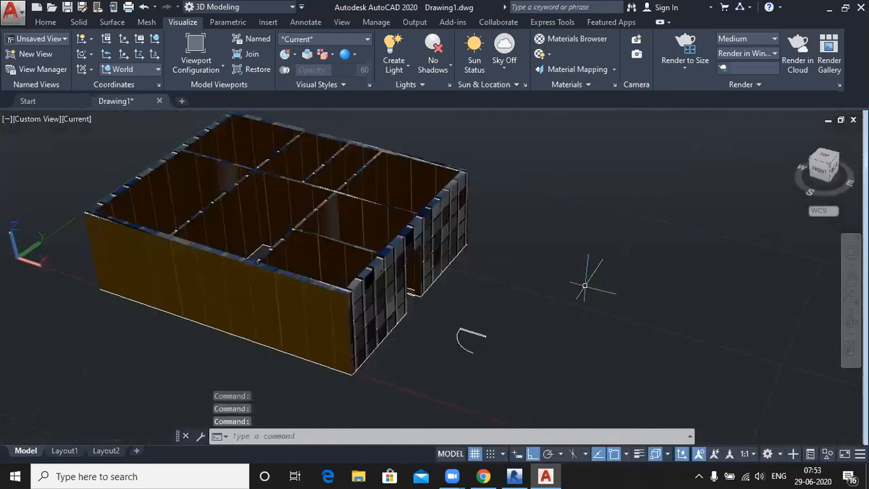
pyautogui.click(475, 65)
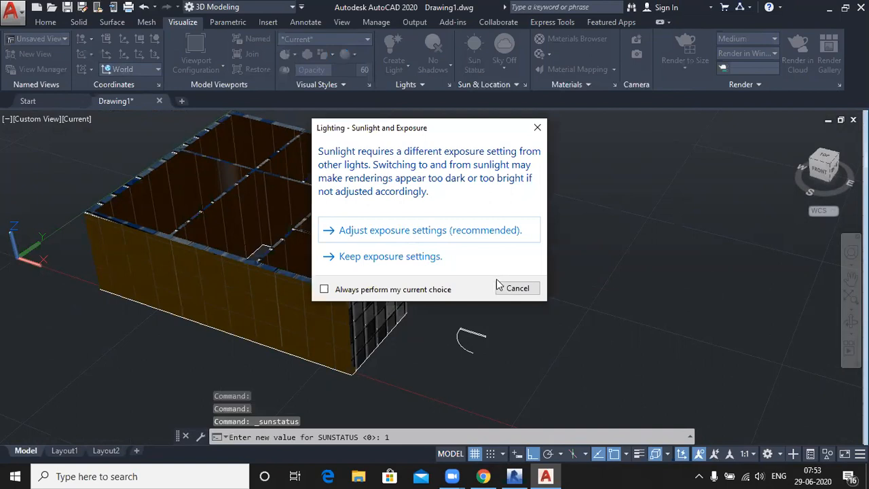
pyautogui.press('Return')
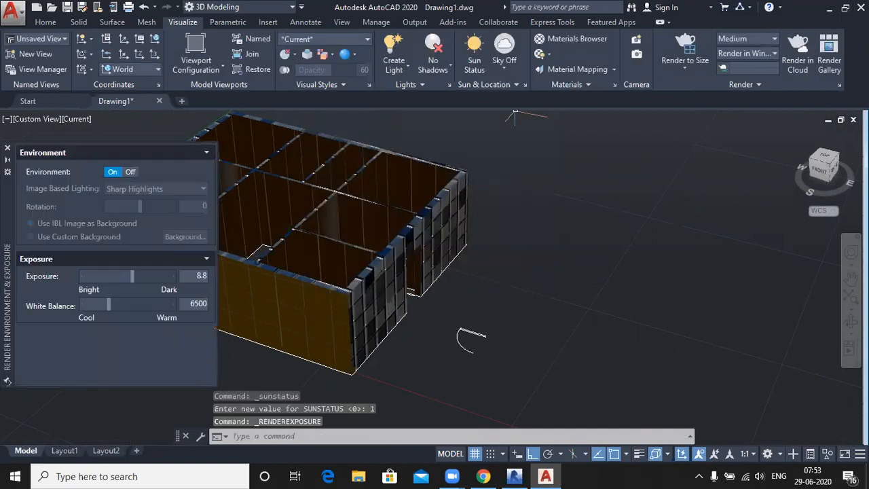
# Switch the render environment off and back on, and close the environment and exposure settings.
pyautogui.click(131, 172)
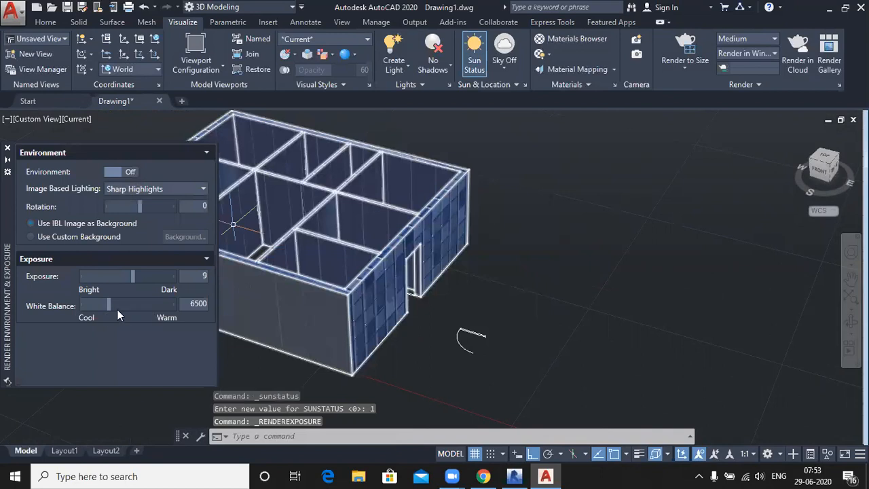
pyautogui.click(121, 172)
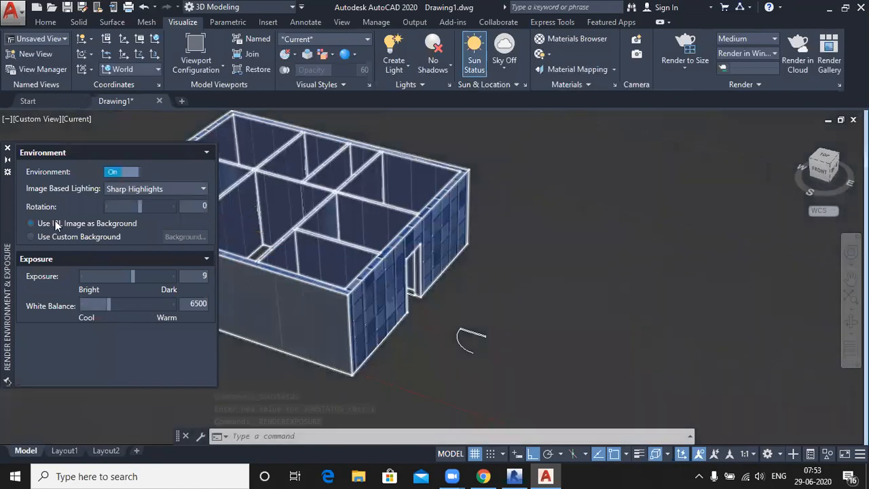
pyautogui.click(8, 148)
pyautogui.click(480, 64)
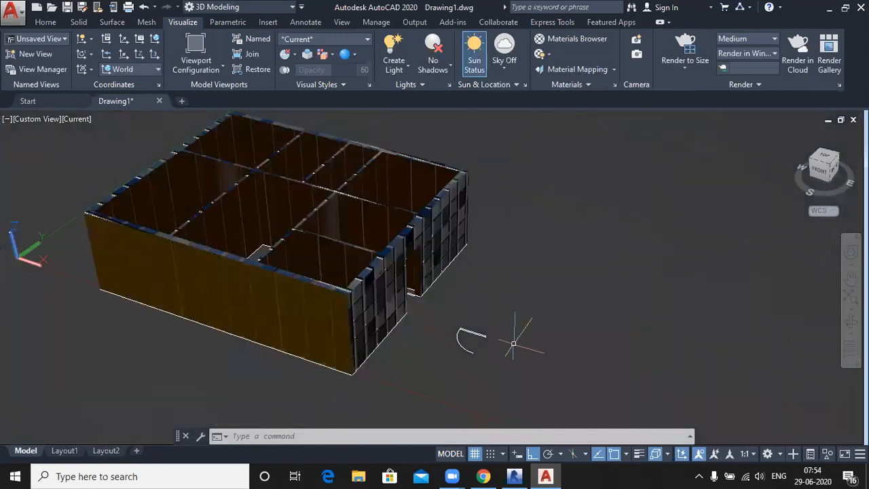
# Try ground shadows and full shadows on the house scene, and return to ground shadows.
pyautogui.scroll(-1, 522, 271)
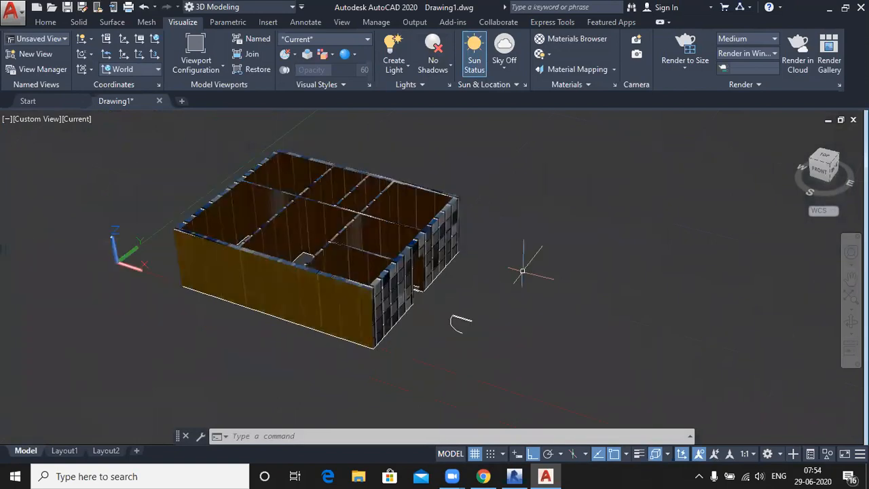
pyautogui.click(443, 68)
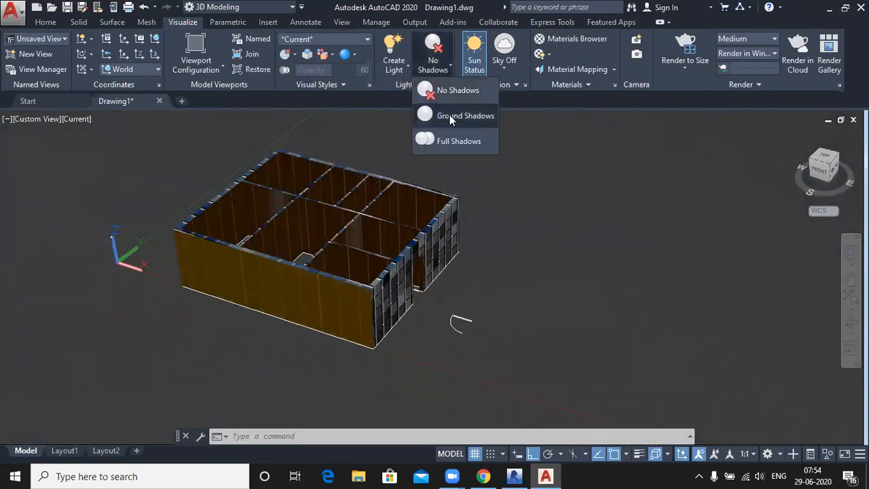
pyautogui.click(449, 116)
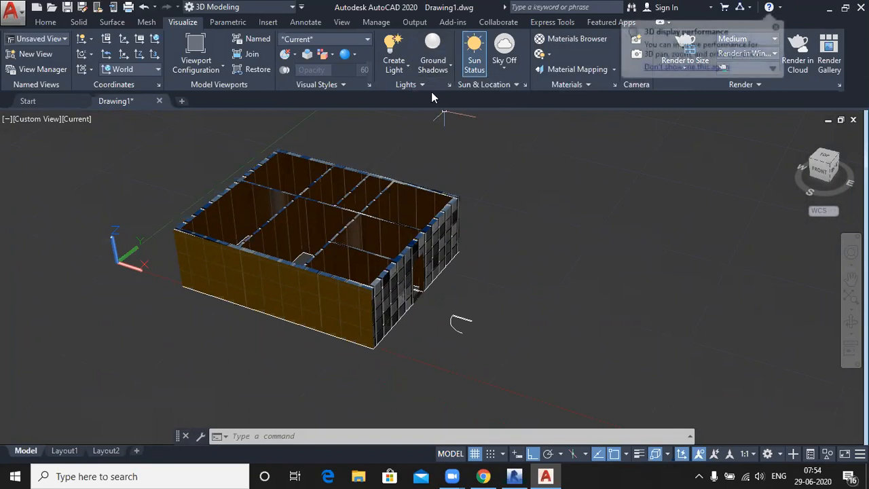
pyautogui.click(438, 68)
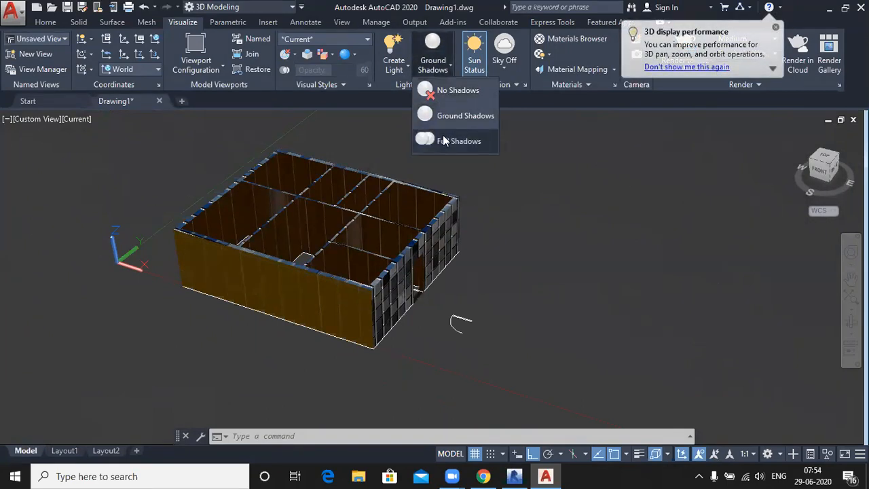
pyautogui.click(442, 137)
pyautogui.click(434, 72)
pyautogui.click(450, 117)
# Set the scene's sky option to Sky Background and cancel any active command.
pyautogui.scroll(-4, 431, 277)
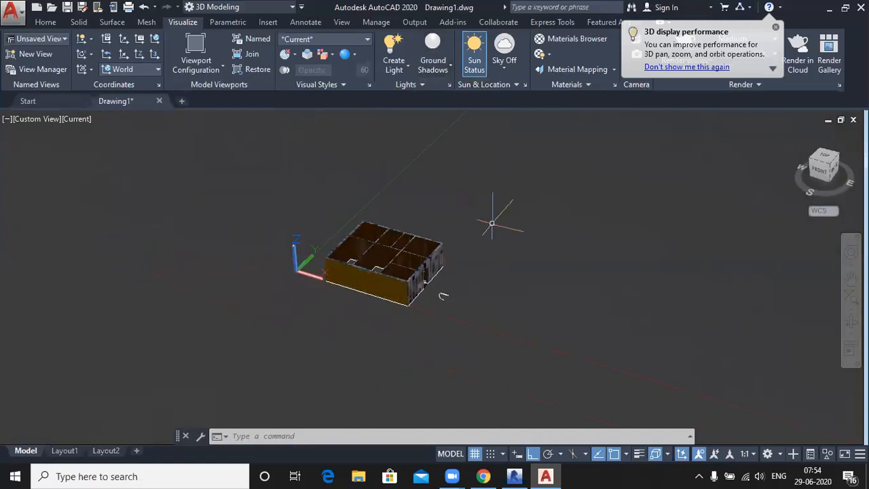
pyautogui.moveTo(491, 244); pyautogui.dragTo(485, 248, button='middle')
pyautogui.keyDown('shift'); pyautogui.moveTo(345, 286); pyautogui.dragTo(430, 276, button='middle'); pyautogui.keyUp('shift')
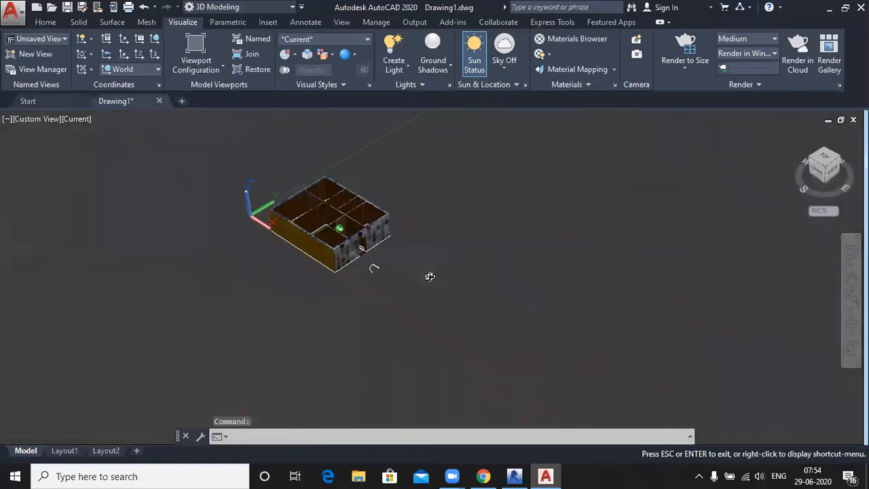
pyautogui.middleClick(535, 384)
pyautogui.middleClick(536, 384)
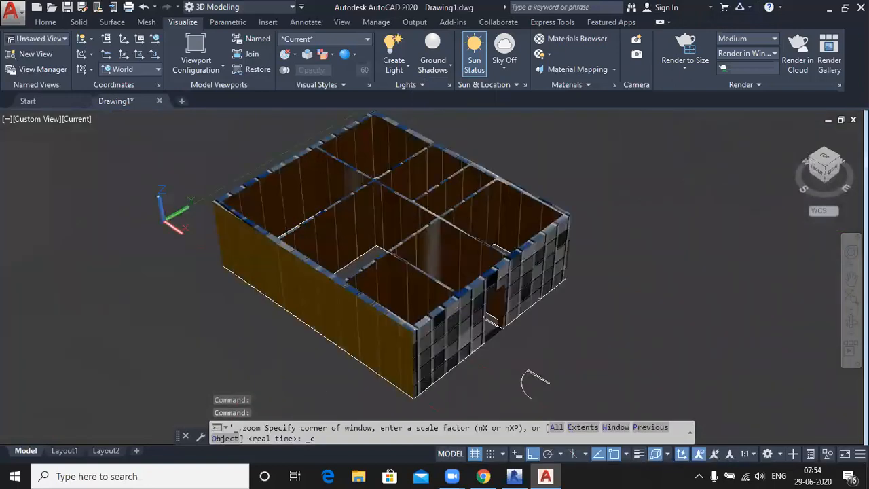
pyautogui.click(503, 71)
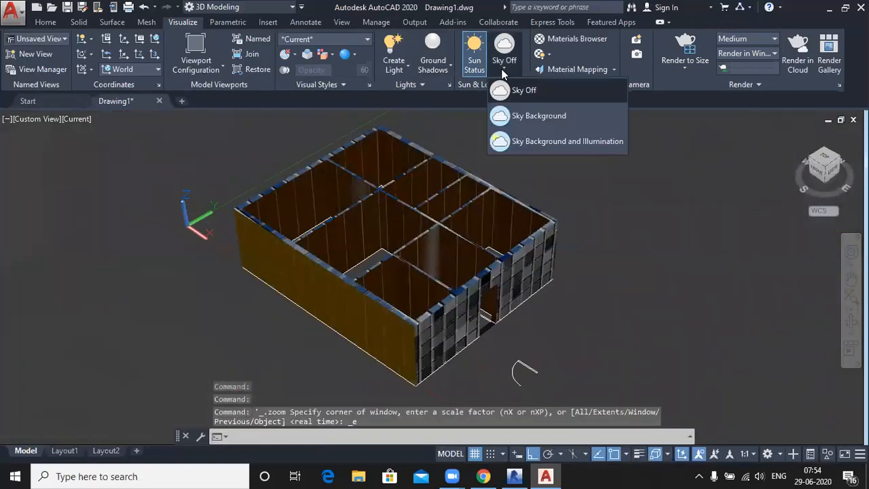
pyautogui.click(510, 120)
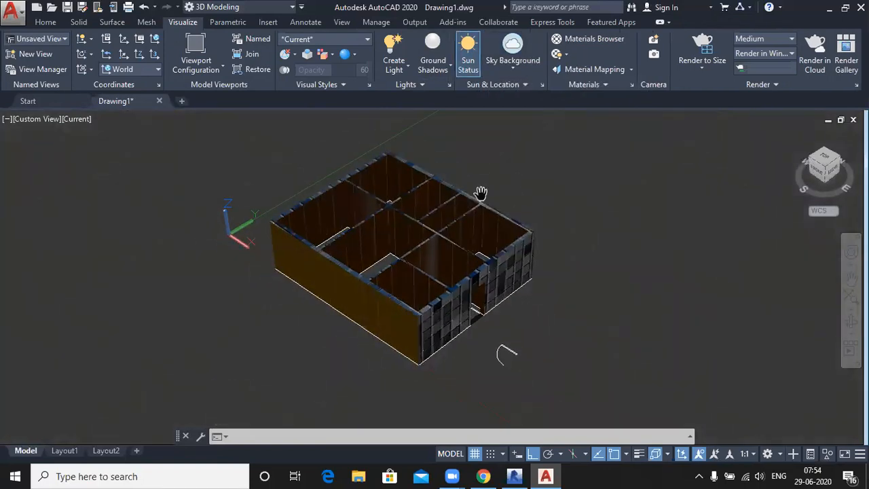
pyautogui.scroll(-1, 480, 194)
pyautogui.scroll(-1, 362, 345)
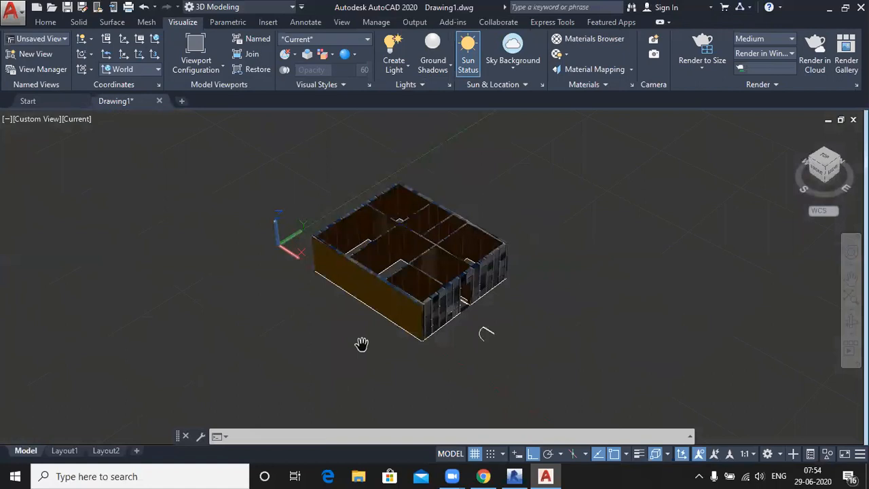
pyautogui.press('Escape')
pyautogui.press('Escape')
pyautogui.press('Escape')
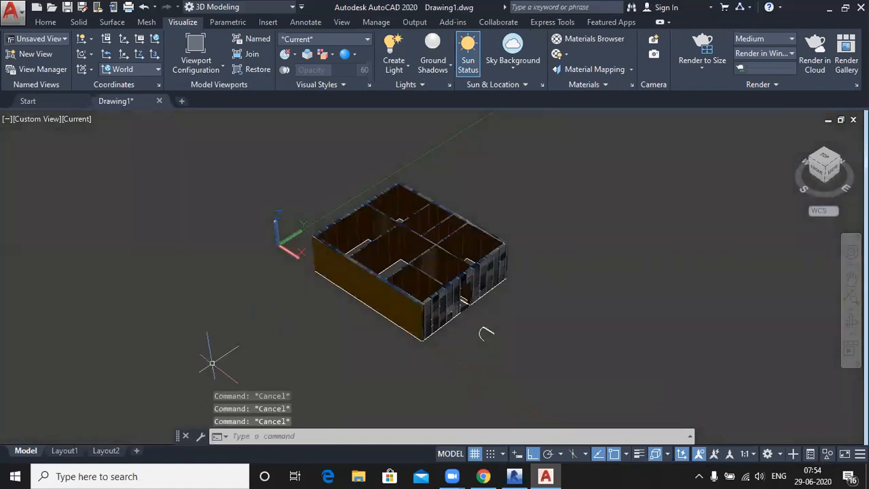
# Switch the viewport to the Conceptual visual style and inspect the house from another side.
pyautogui.click(75, 119)
pyautogui.click(113, 167)
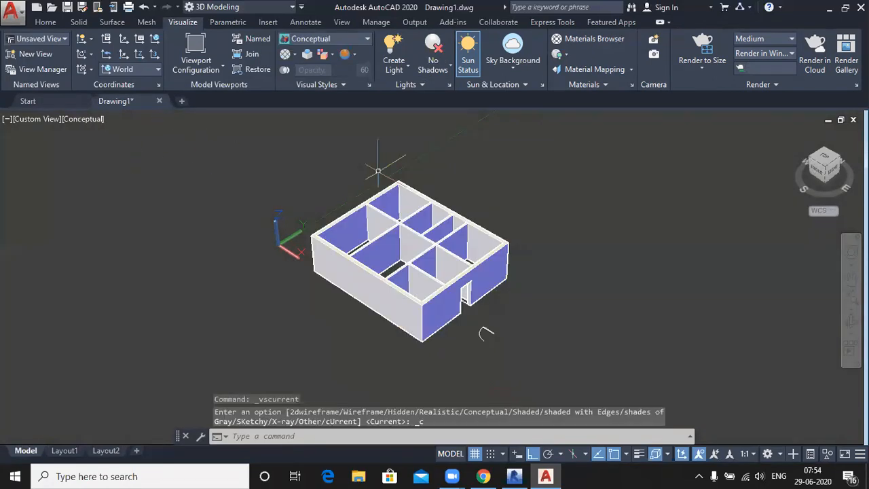
pyautogui.click(794, 134)
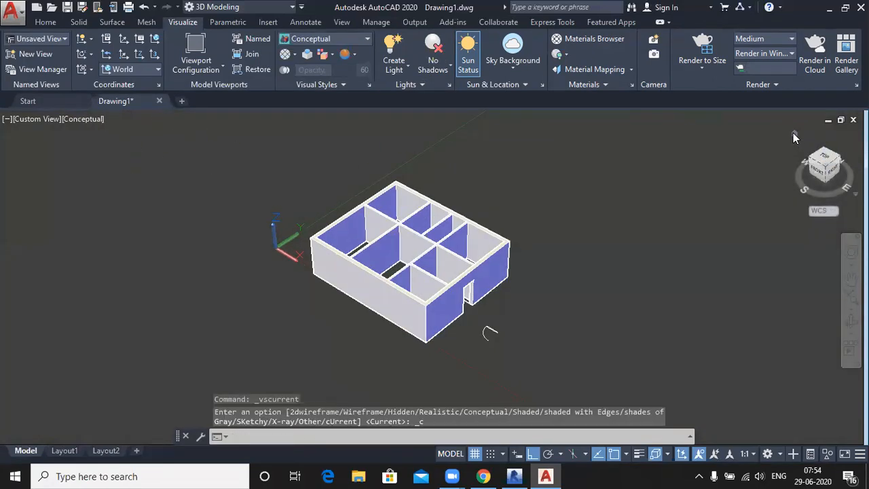
pyautogui.scroll(-1, 478, 213)
pyautogui.moveTo(540, 297); pyautogui.dragTo(487, 260, button='middle')
# Preview the house in the Hidden visual style and switch it to Realistic.
pyautogui.click(78, 121)
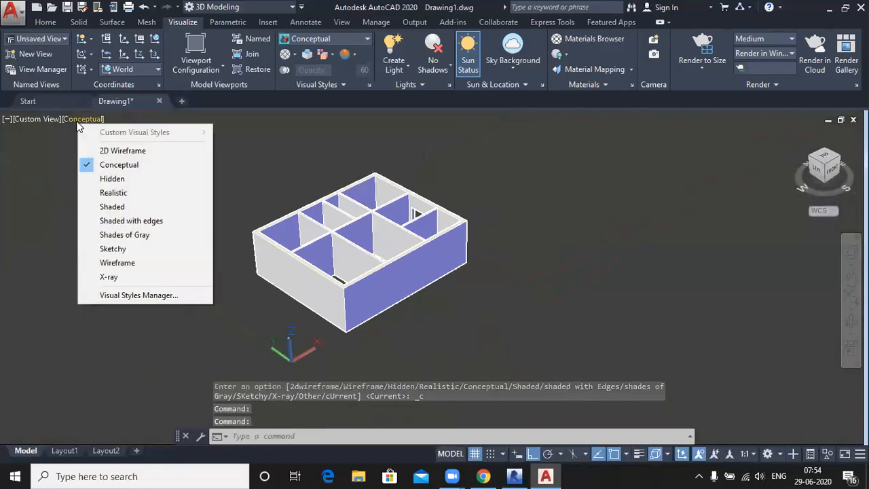
pyautogui.click(112, 180)
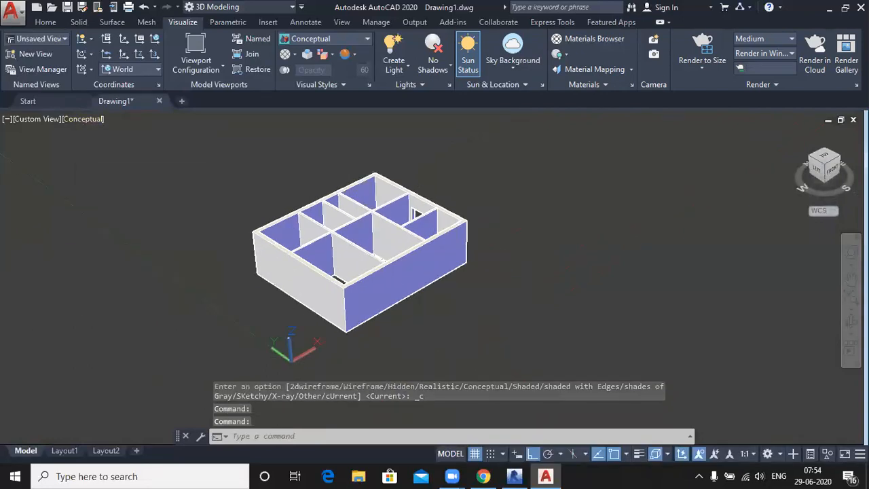
pyautogui.click(80, 119)
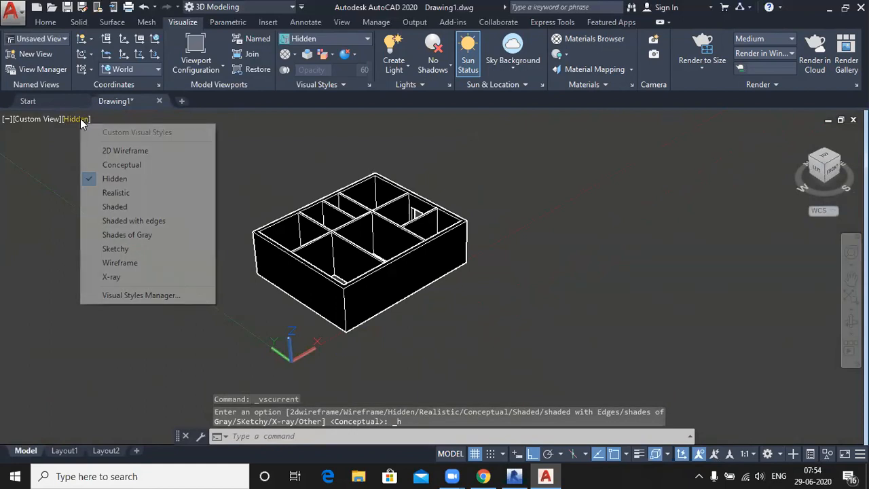
pyautogui.click(111, 195)
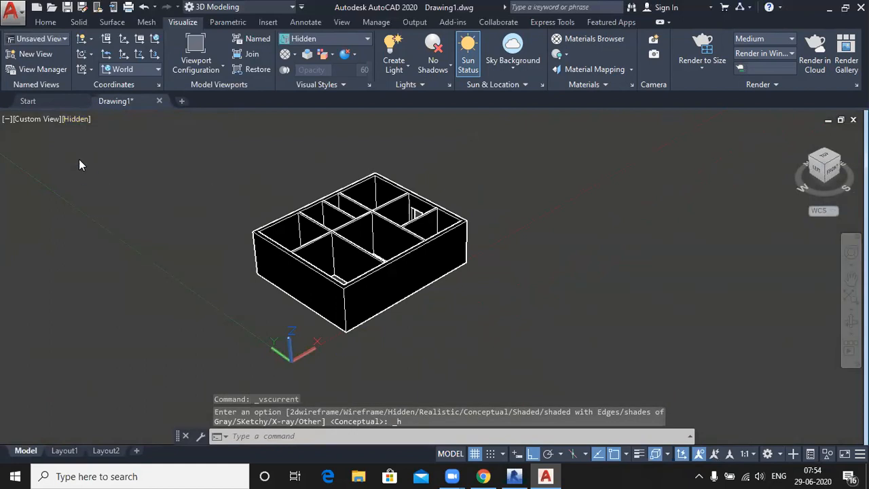
# Preview the Shaded and Shaded with edges visual styles on the house, and return to the Realistic style.
pyautogui.click(75, 119)
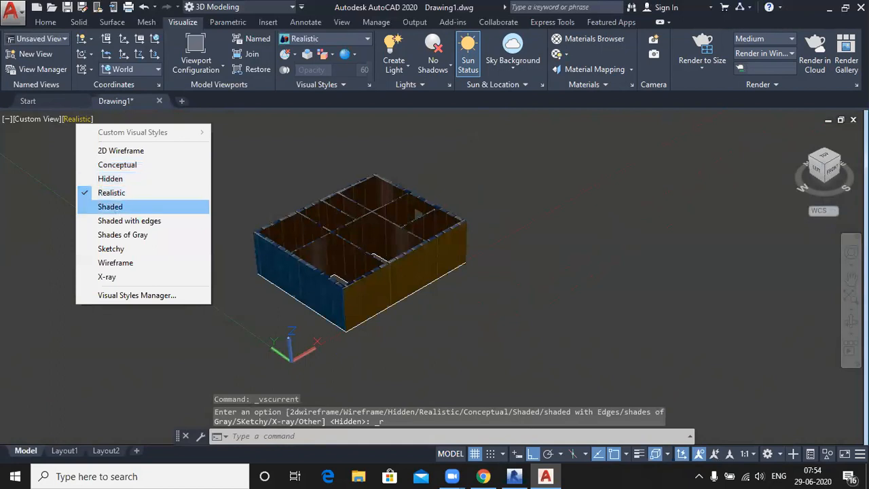
pyautogui.click(110, 207)
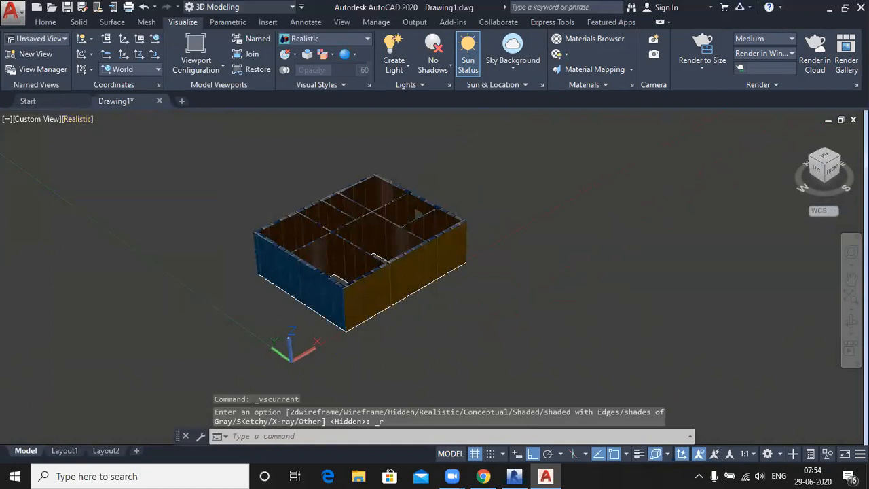
pyautogui.click(78, 120)
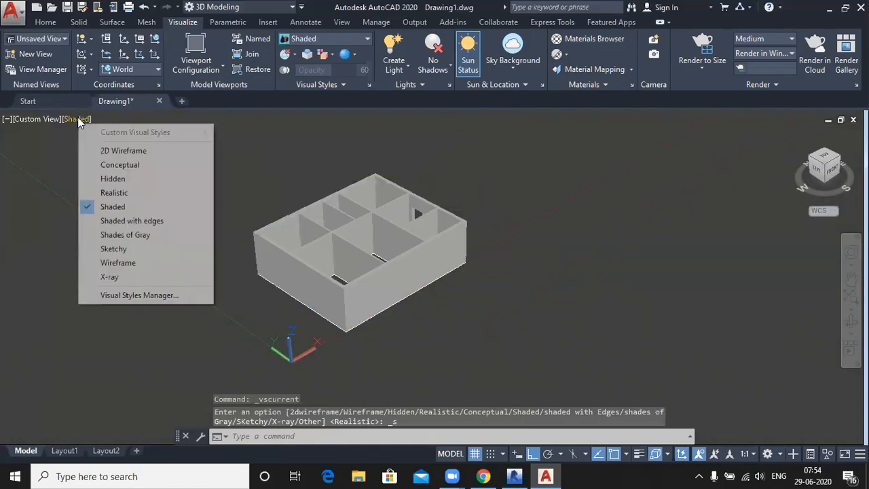
pyautogui.click(132, 221)
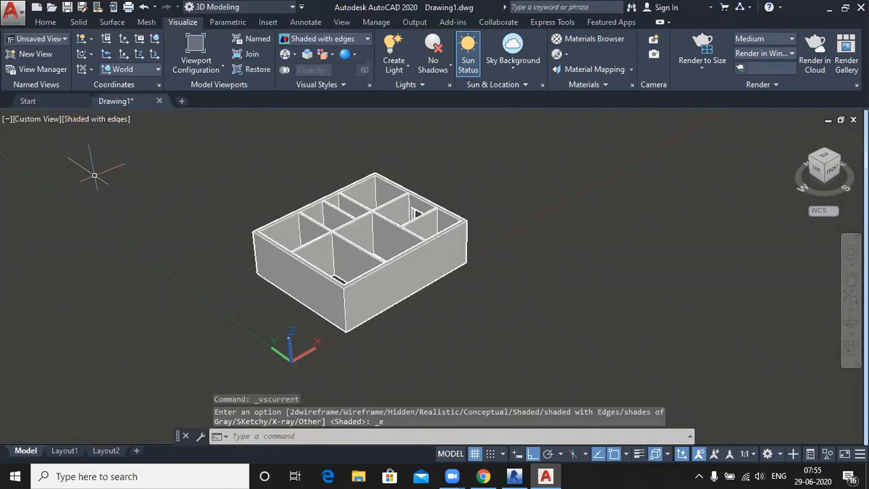
pyautogui.click(98, 120)
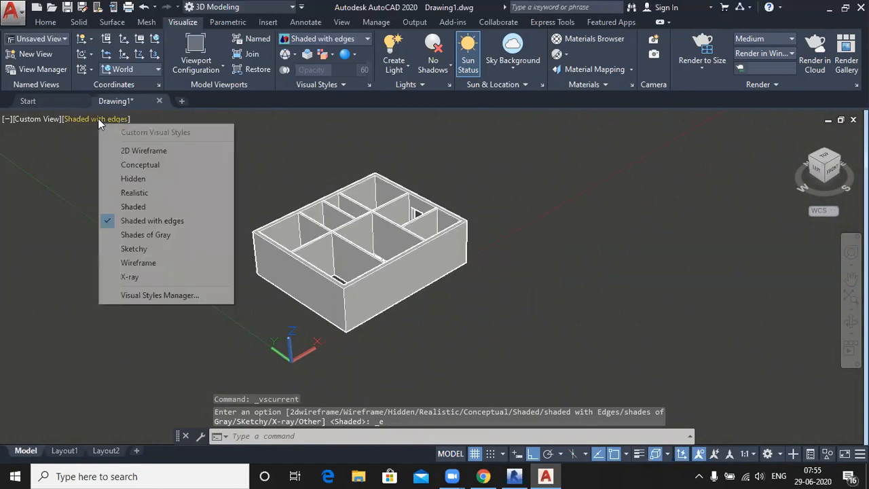
pyautogui.click(118, 192)
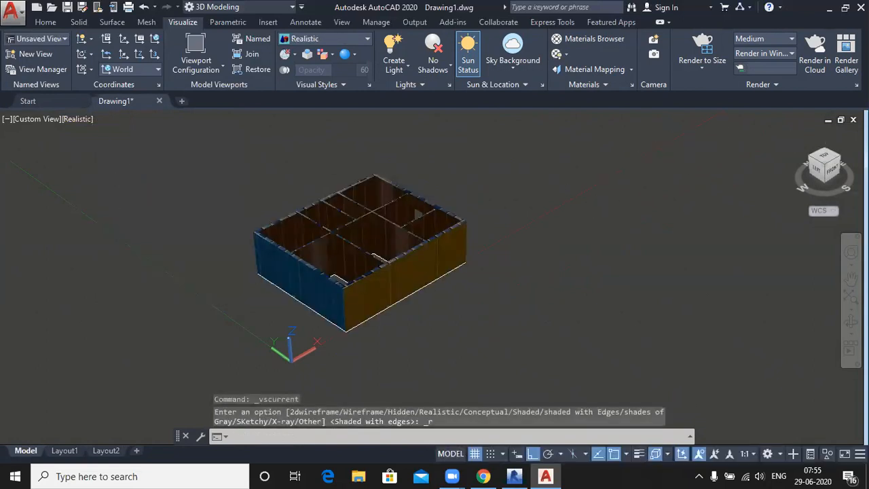
# Turn on ground shadows for the house in the Realistic view.
pyautogui.middleClick(594, 201)
pyautogui.middleClick(593, 200)
pyautogui.scroll(-4, 593, 201)
pyautogui.moveTo(601, 272); pyautogui.dragTo(578, 254, button='middle')
pyautogui.click(450, 68)
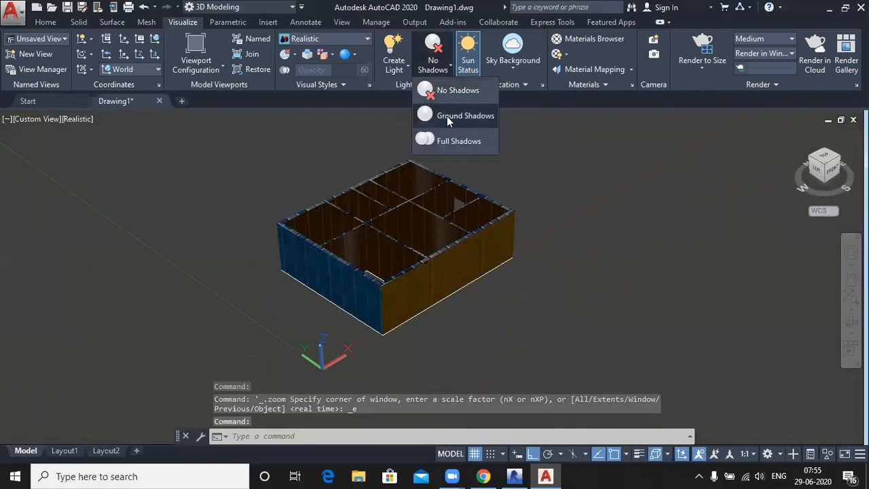
pyautogui.click(447, 116)
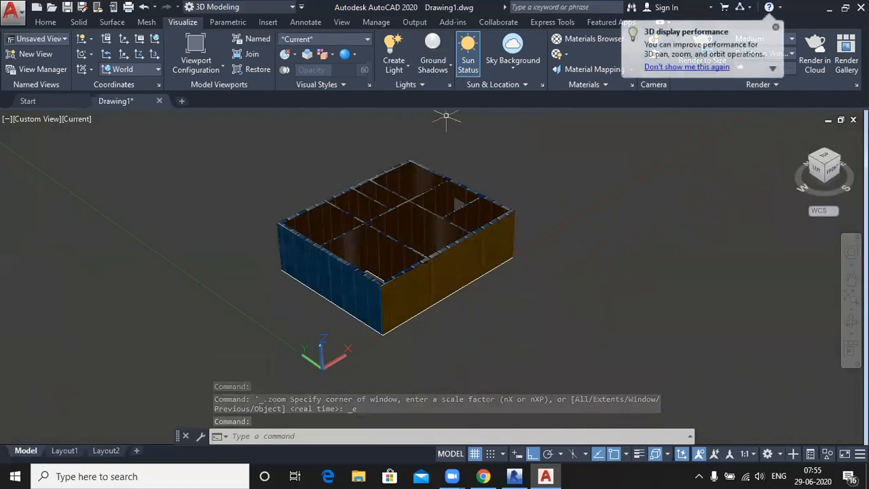
# Try Sky Background and Illumination, return to Sky Background, and inspect the house from the front.
pyautogui.click(510, 68)
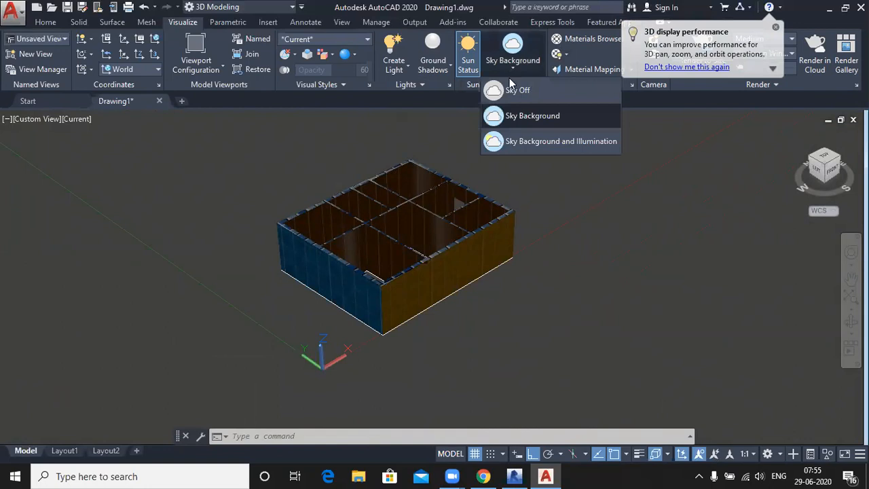
pyautogui.click(525, 144)
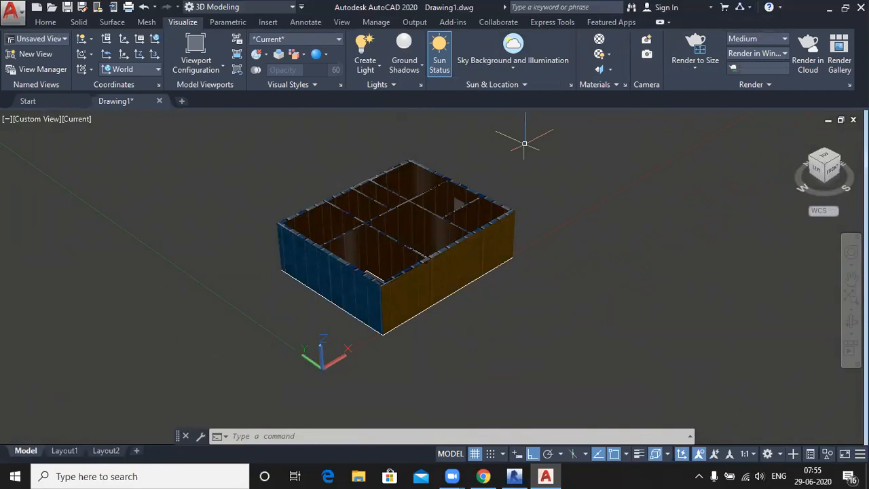
pyautogui.click(496, 67)
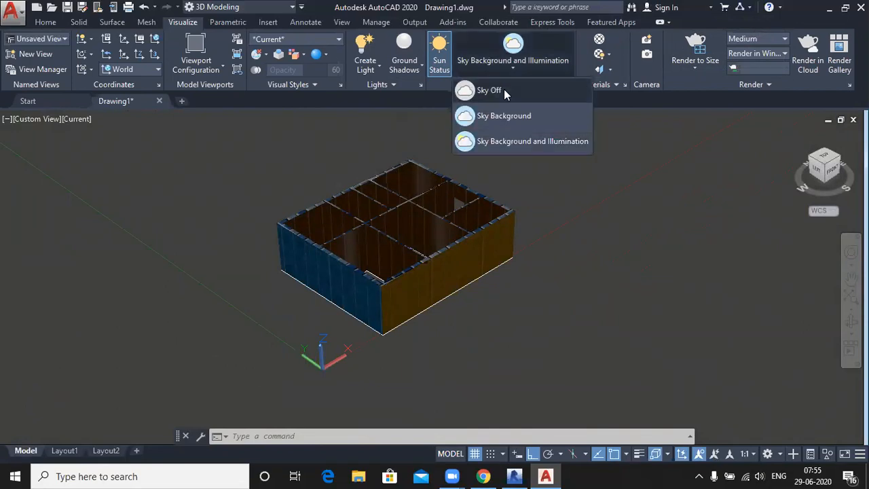
pyautogui.click(506, 112)
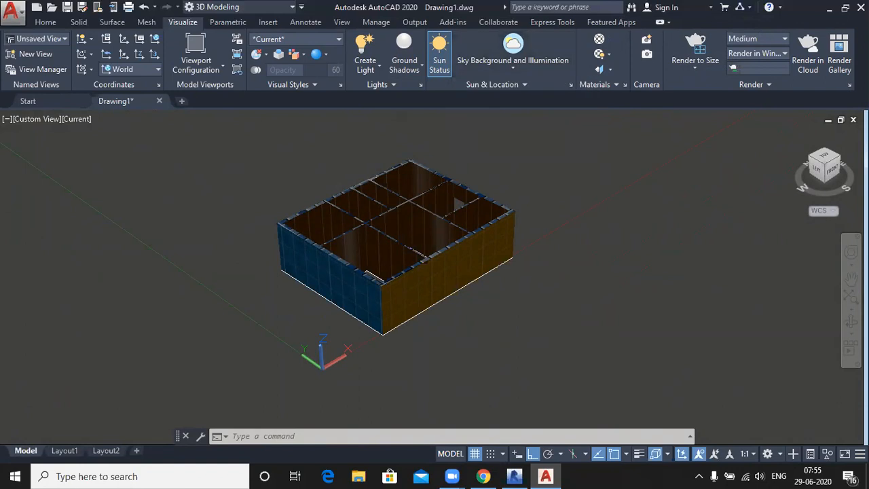
pyautogui.scroll(-1, 536, 252)
pyautogui.keyDown('shift'); pyautogui.moveTo(555, 288); pyautogui.dragTo(476, 313, button='middle'); pyautogui.keyUp('shift')
pyautogui.keyDown('shift'); pyautogui.moveTo(522, 289); pyautogui.dragTo(540, 279, button='middle'); pyautogui.keyUp('shift')
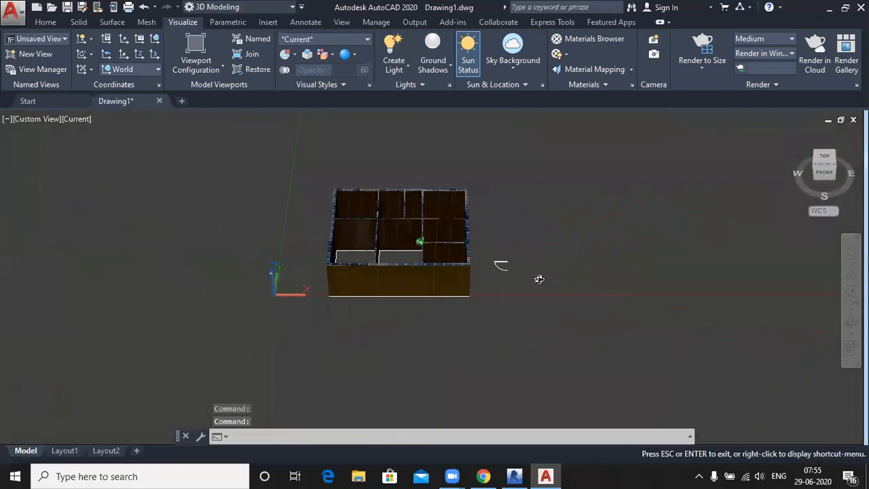
# Open the sun properties, set the sun's intensity factor to 10, and collapse the General settings.
pyautogui.click(542, 86)
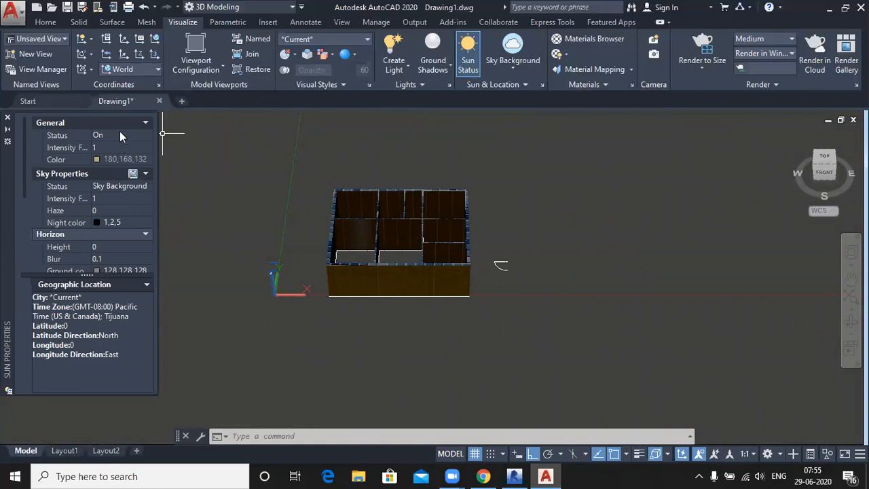
pyautogui.click(115, 149)
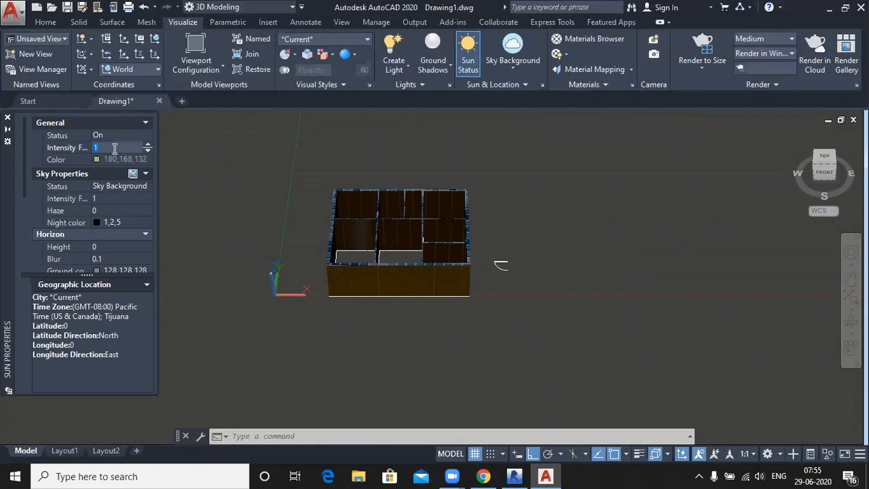
pyautogui.click(149, 147)
pyautogui.click(149, 148)
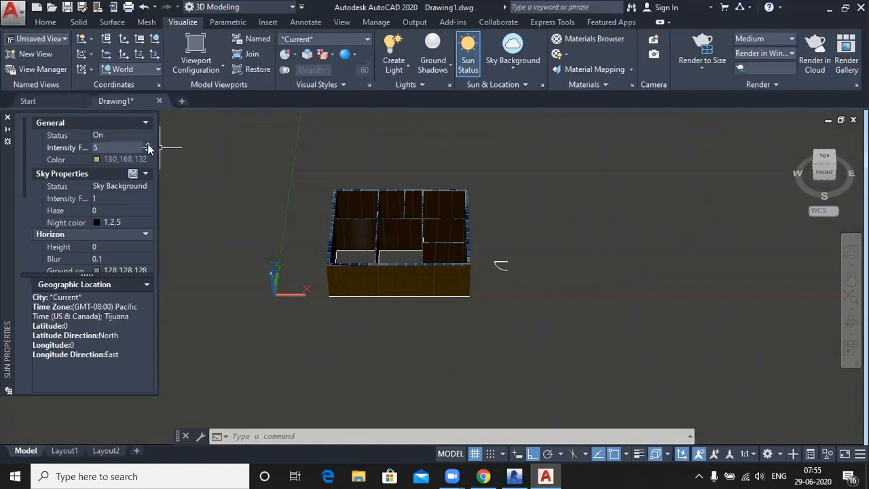
pyautogui.click(149, 148)
pyautogui.click(150, 148)
pyautogui.click(150, 147)
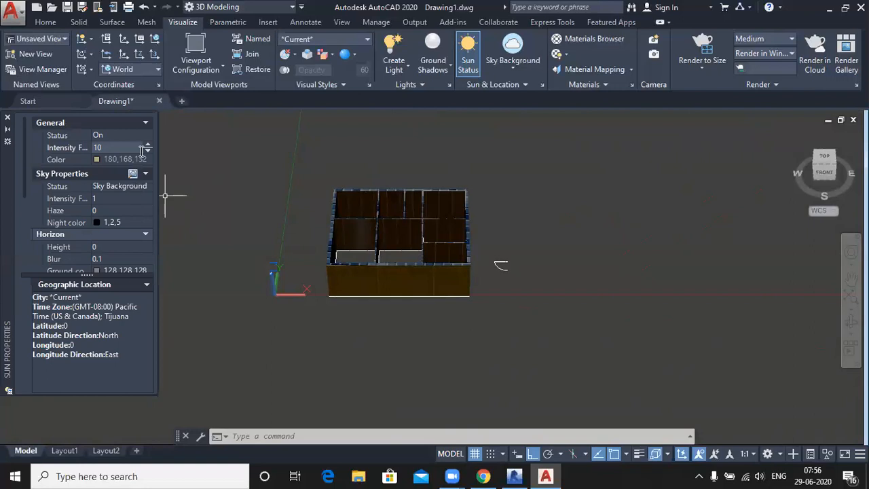
pyautogui.click(146, 123)
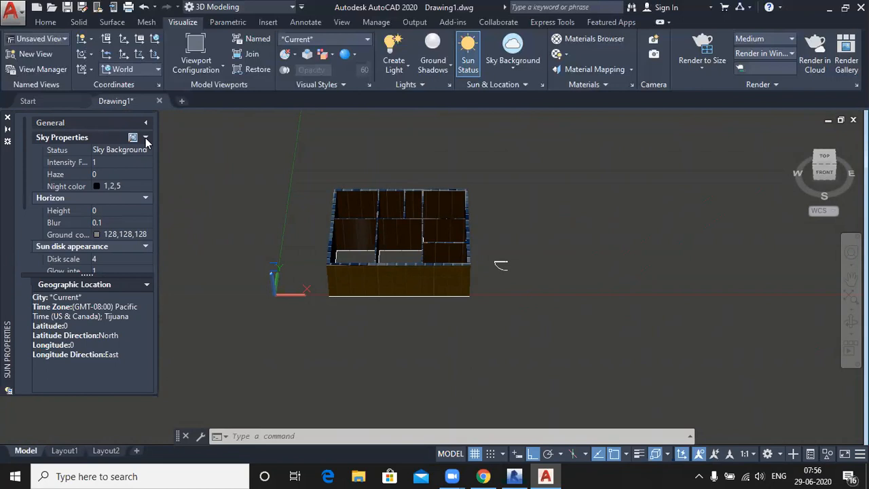
# Collapse the sky properties and set the sun angle calculator's date to 29-06-2020.
pyautogui.click(145, 138)
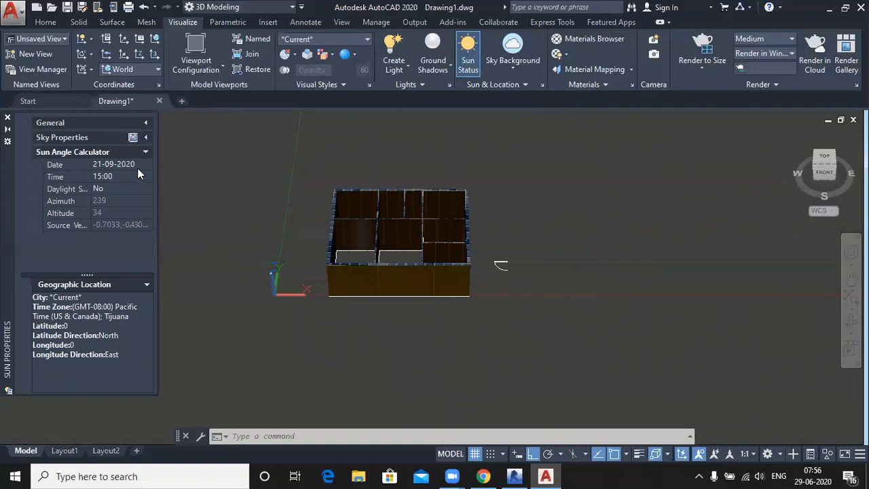
pyautogui.click(130, 165)
pyautogui.click(146, 166)
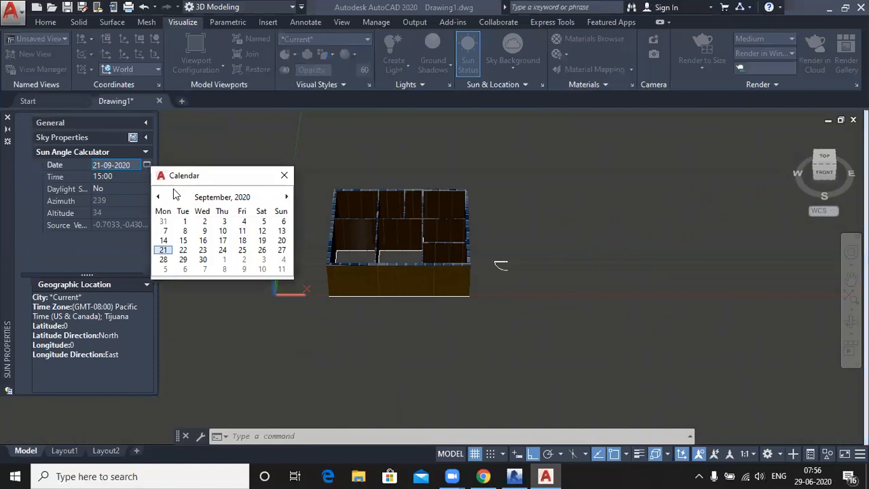
pyautogui.click(158, 197)
pyautogui.click(158, 197)
pyautogui.click(158, 197)
pyautogui.click(158, 197)
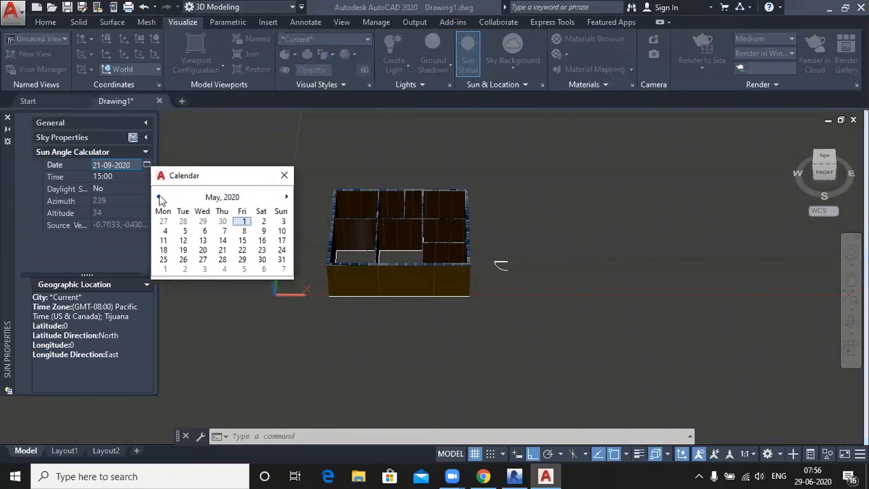
pyautogui.click(286, 197)
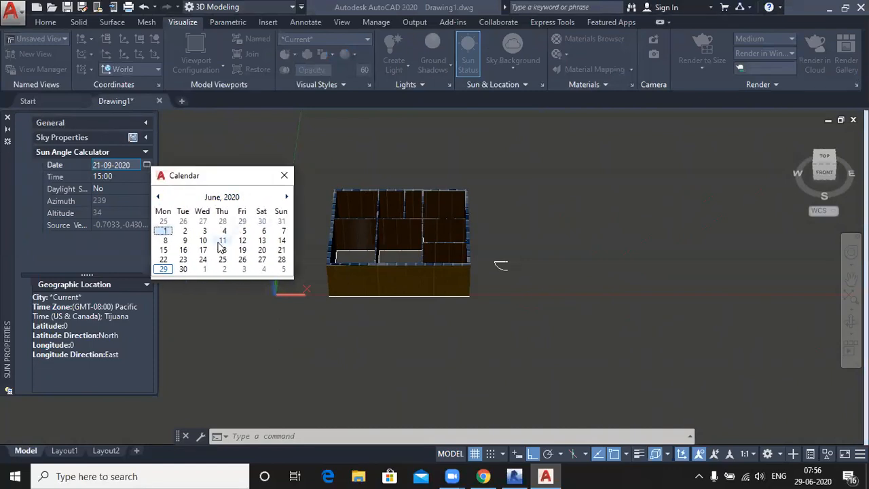
pyautogui.click(162, 271)
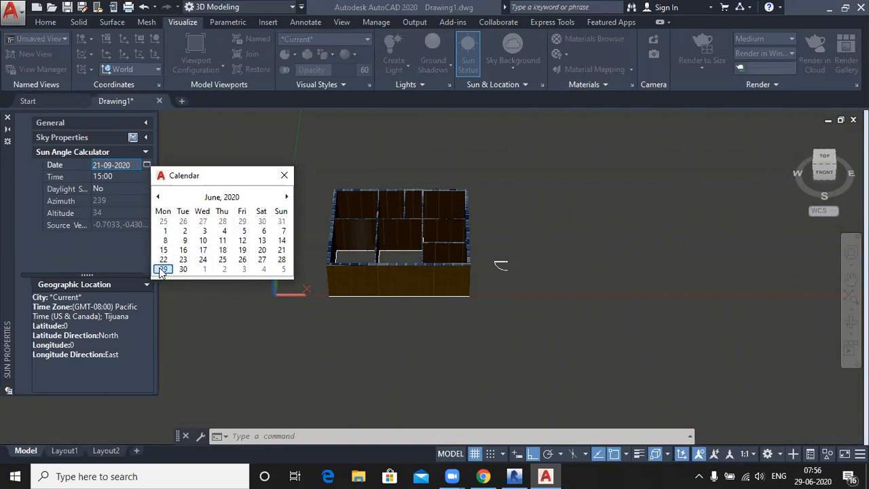
pyautogui.click(162, 270)
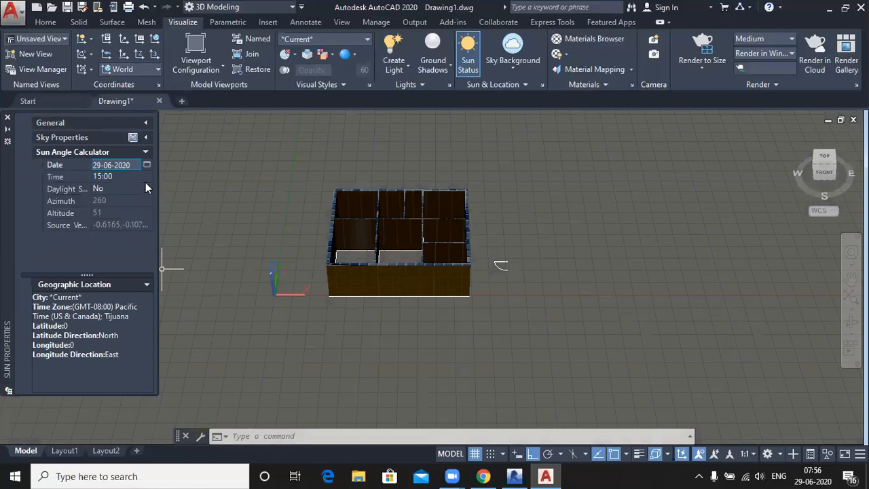
# Set the sun angle calculator's time to 10:45.
pyautogui.click(115, 177)
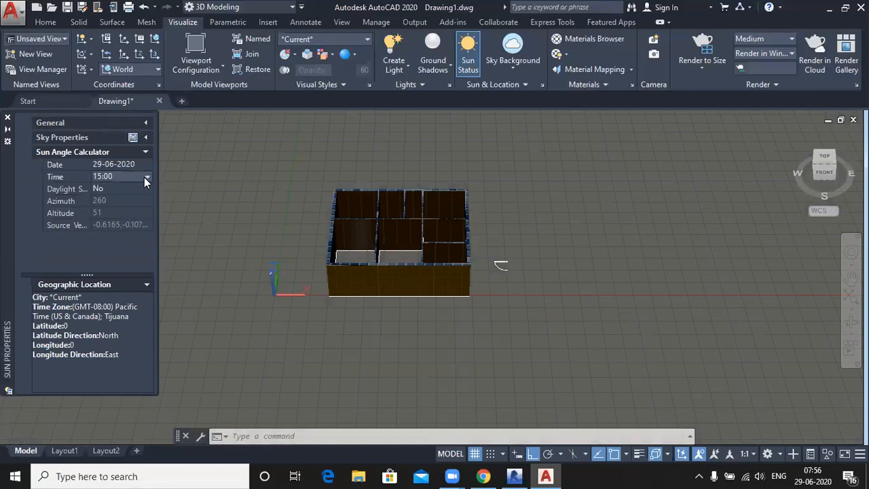
pyautogui.click(145, 177)
pyautogui.scroll(-3, 127, 201)
pyautogui.scroll(4, 119, 201)
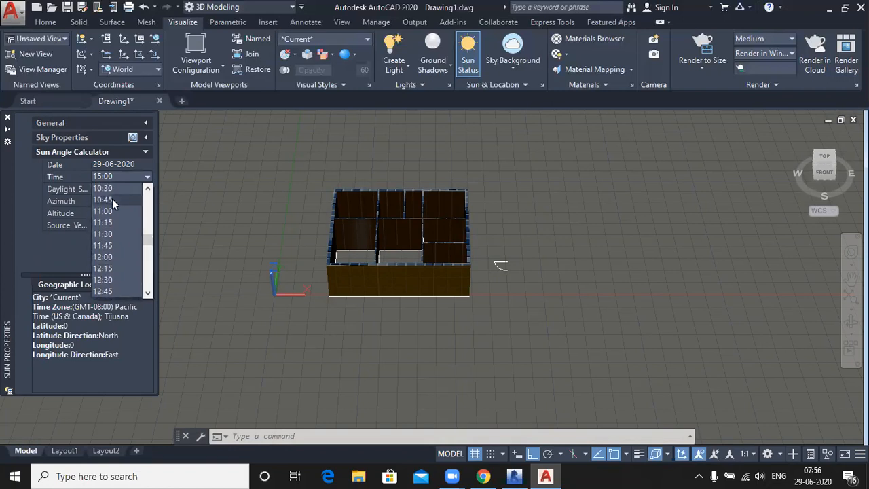
pyautogui.click(112, 201)
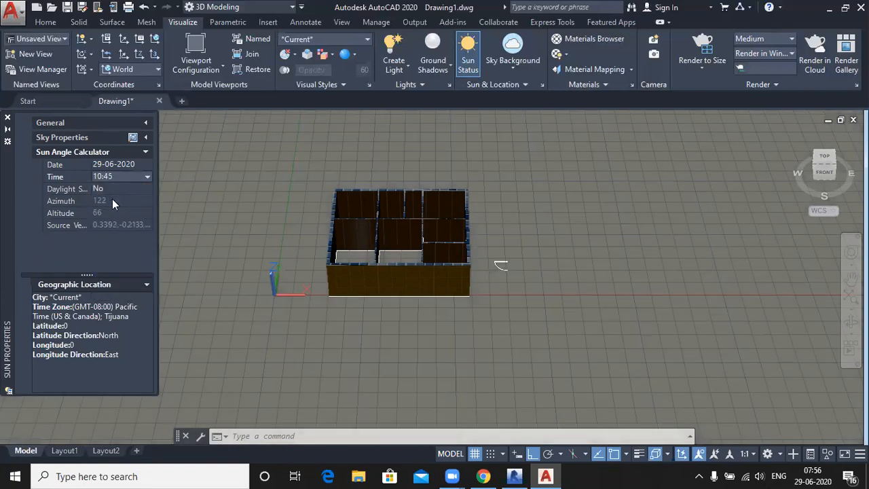
# Set daylight saving to Yes for the sun and close the sun properties.
pyautogui.click(144, 189)
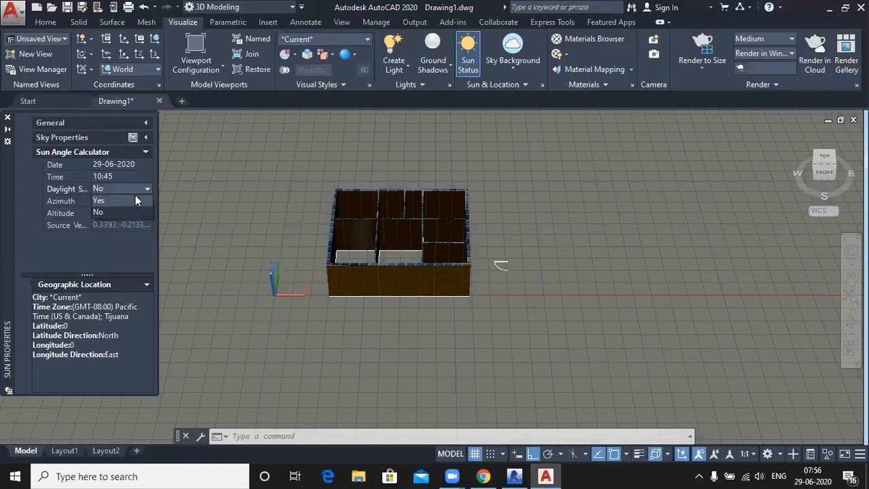
pyautogui.click(114, 201)
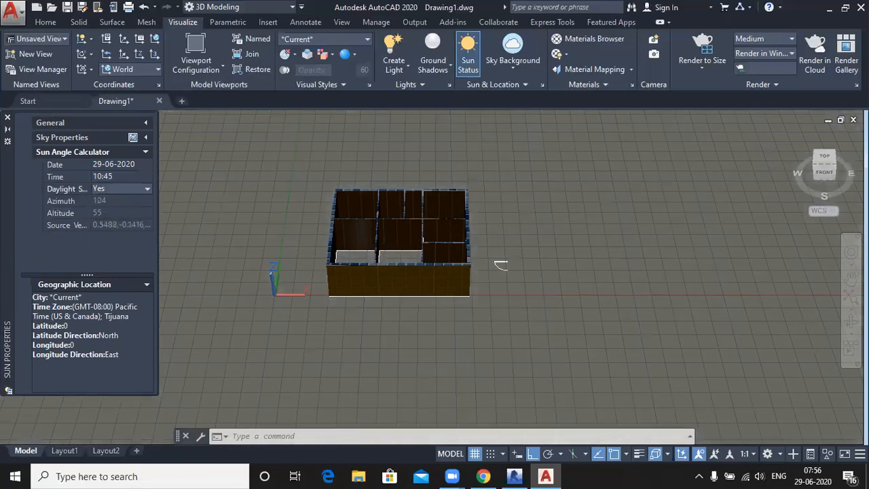
pyautogui.click(215, 201)
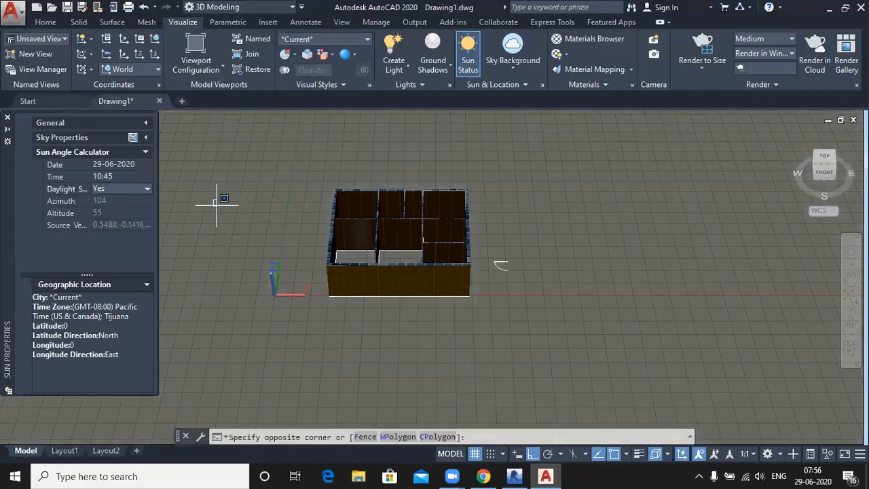
pyautogui.click(216, 205)
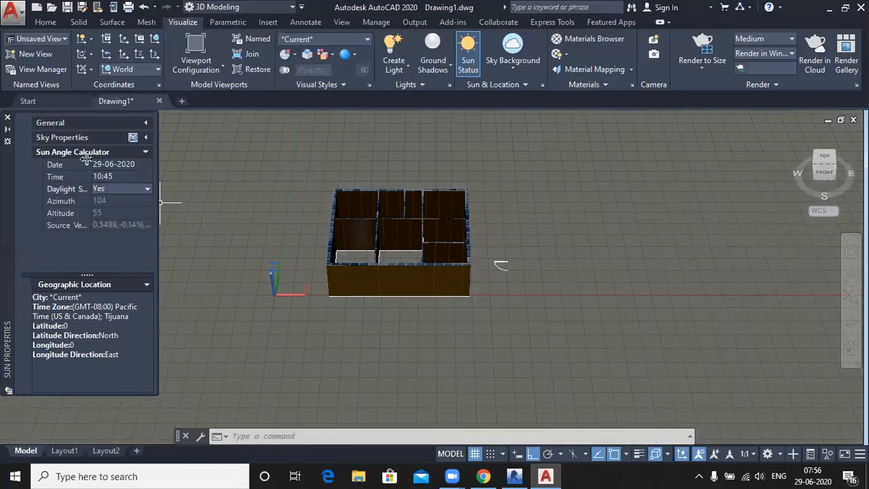
pyautogui.click(9, 121)
# Turn off the default lighting and place a point light on top of the interior wall junction behind the middle room.
pyautogui.moveTo(285, 316); pyautogui.dragTo(304, 322, button='middle')
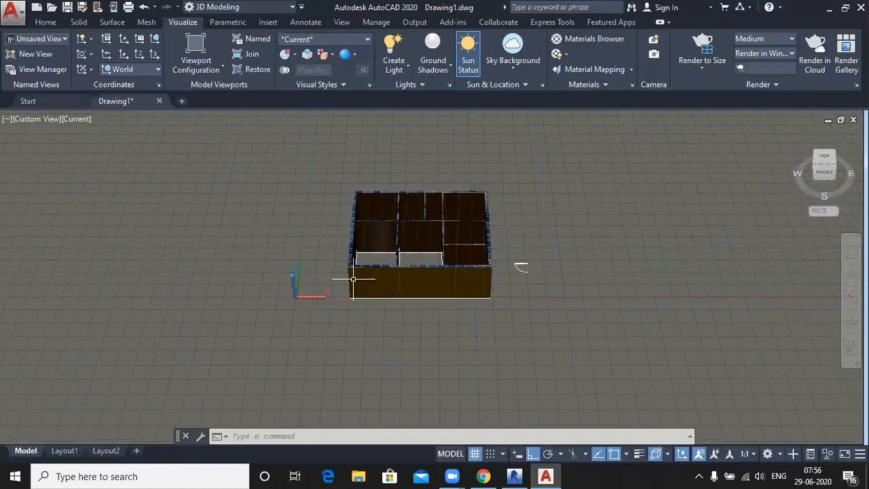
pyautogui.click(797, 134)
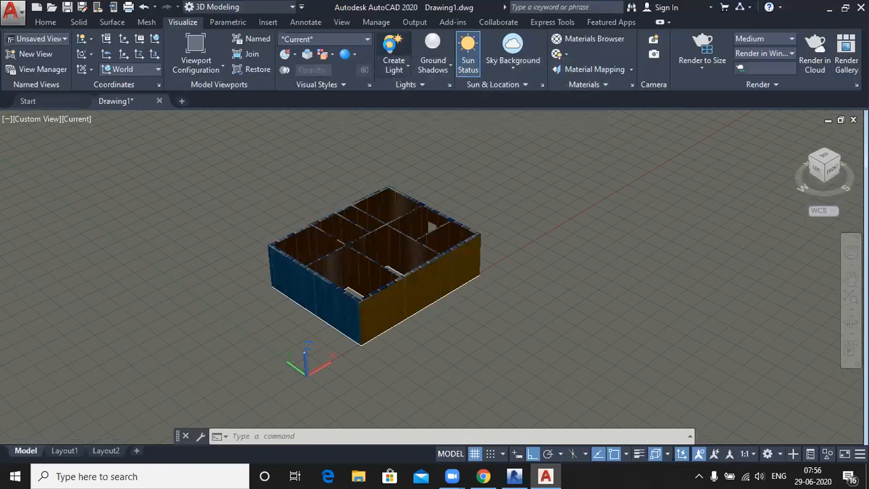
pyautogui.click(392, 46)
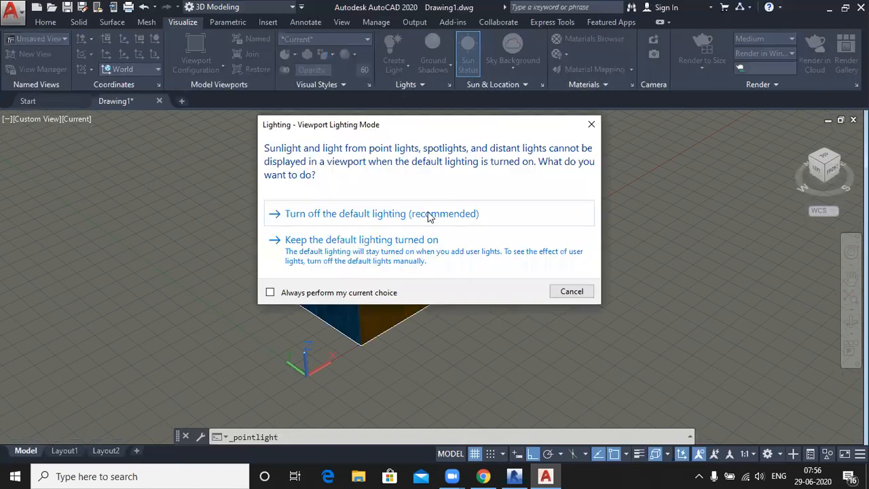
pyautogui.click(339, 215)
pyautogui.scroll(1, 373, 220)
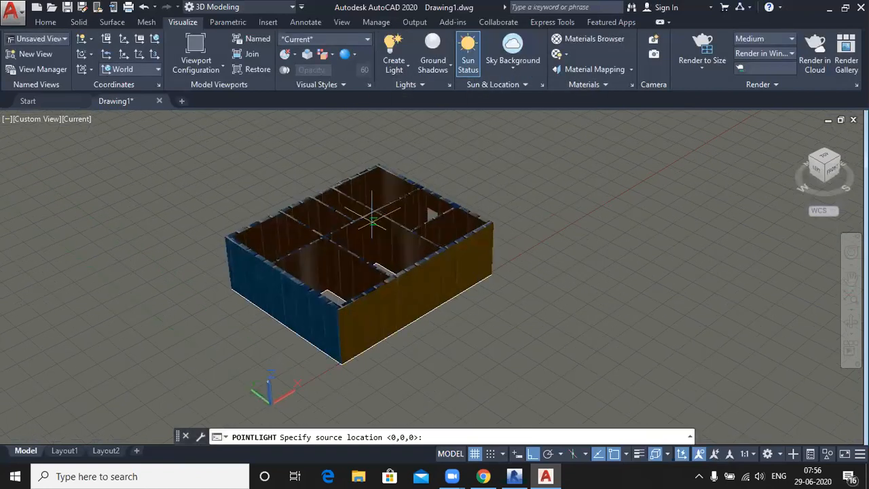
pyautogui.scroll(2, 373, 219)
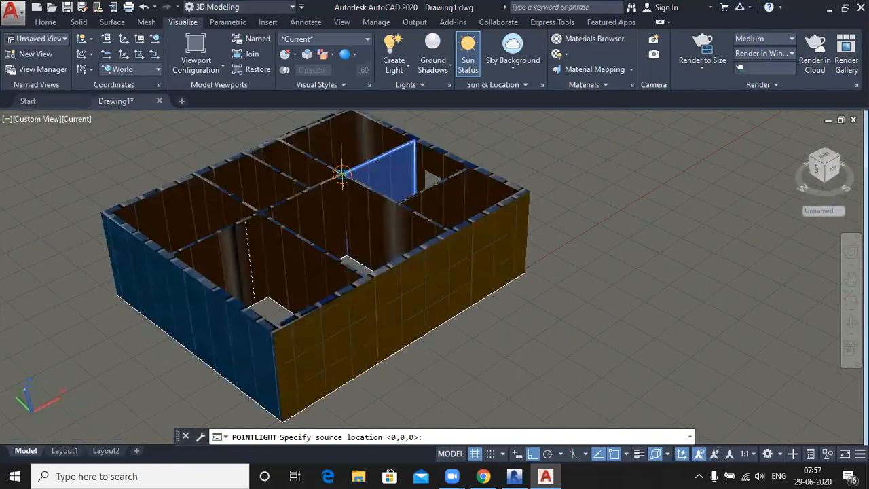
pyautogui.click(344, 172)
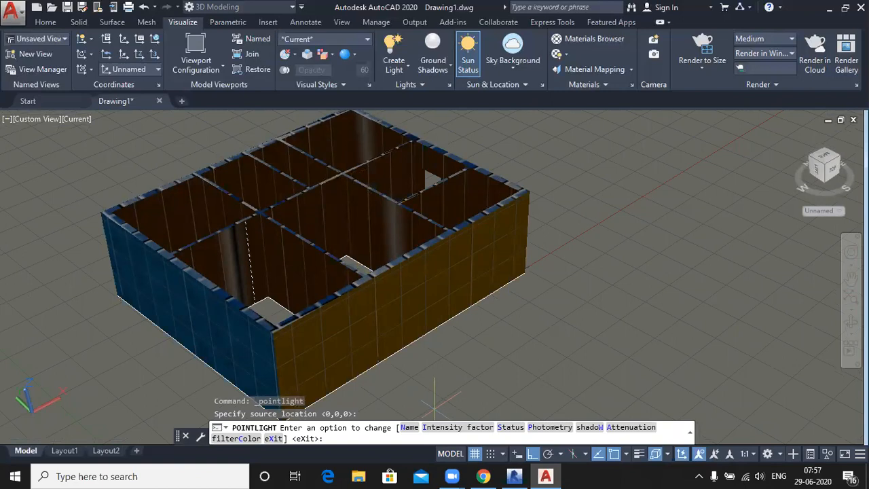
# Set the new point light's intensity factor to 50 and finish the light.
pyautogui.write('i')
pyautogui.press('Return')
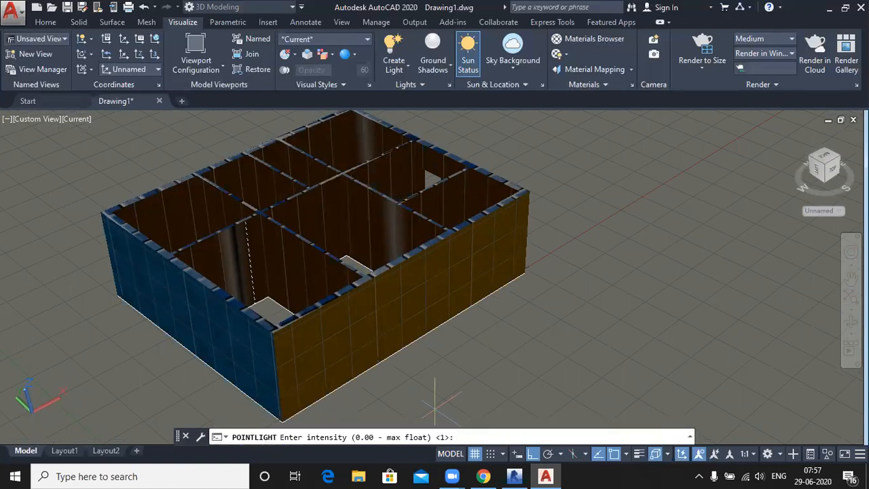
pyautogui.write('50')
pyautogui.press('Return')
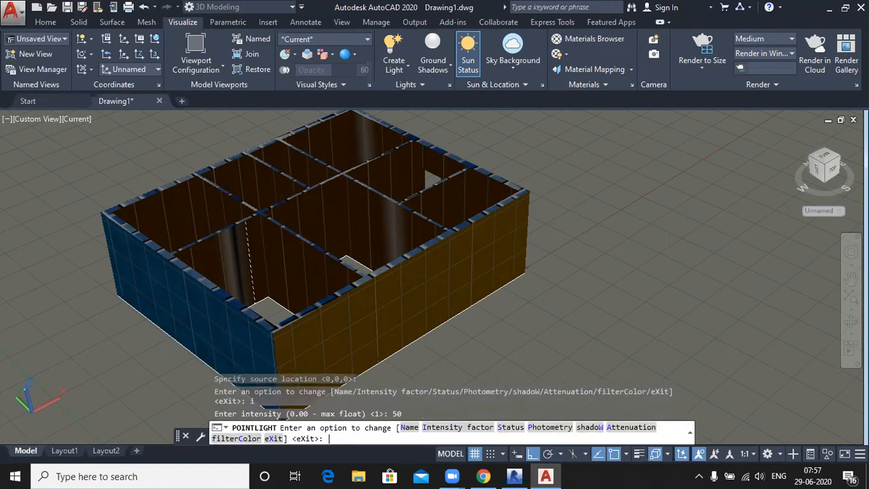
pyautogui.press('Return')
# Add a second point light at the interior wall junction nearer the blue wall, with an intensity factor of 5.
pyautogui.press('Return')
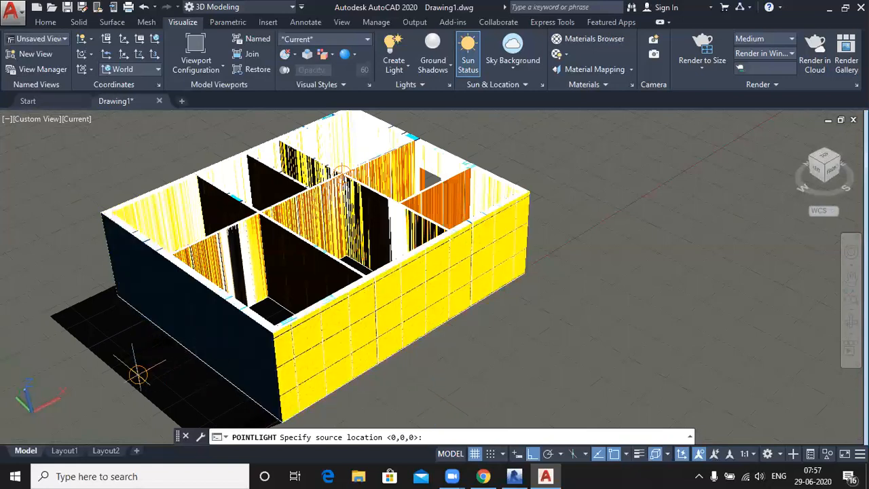
pyautogui.click(258, 212)
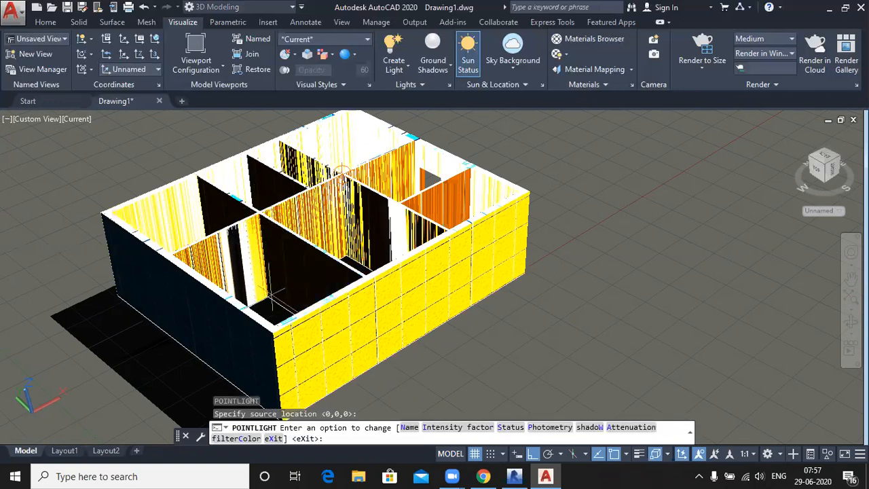
pyautogui.write('i')
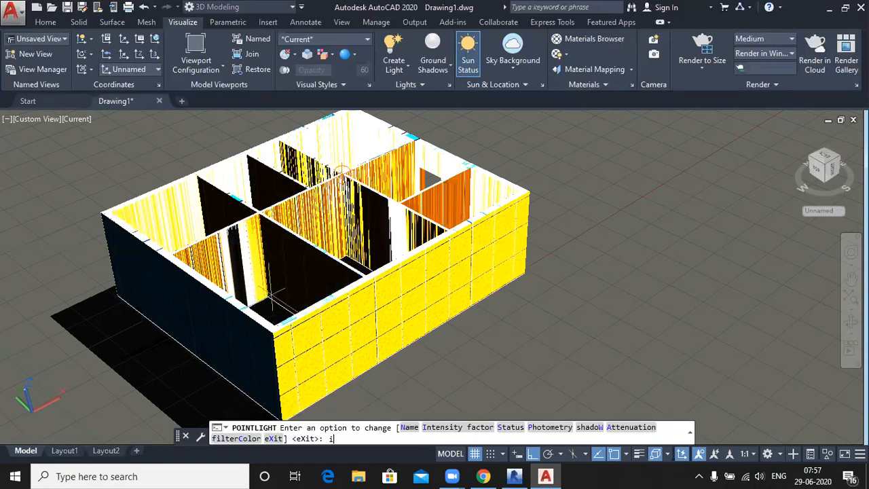
pyautogui.press('Return')
pyautogui.write('5')
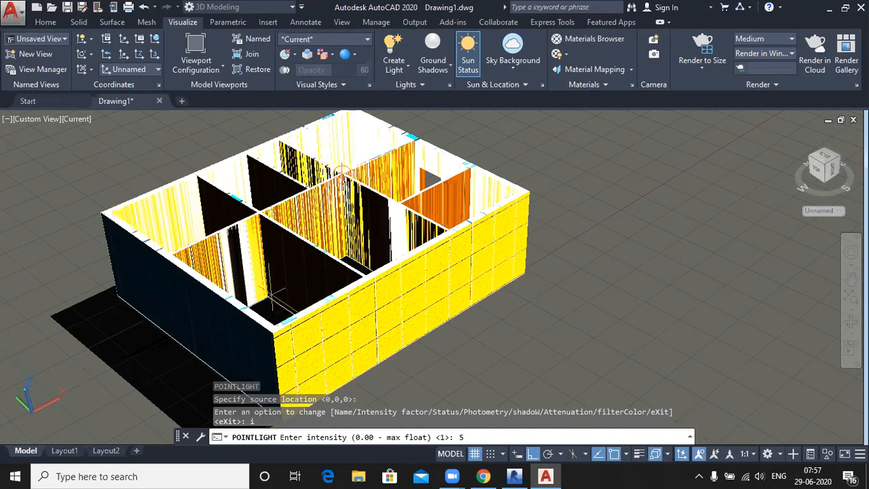
pyautogui.press('Return')
pyautogui.press('Return')
# Add a third point light with default settings at the top corner where the blue and yellow outer walls meet.
pyautogui.press('Return')
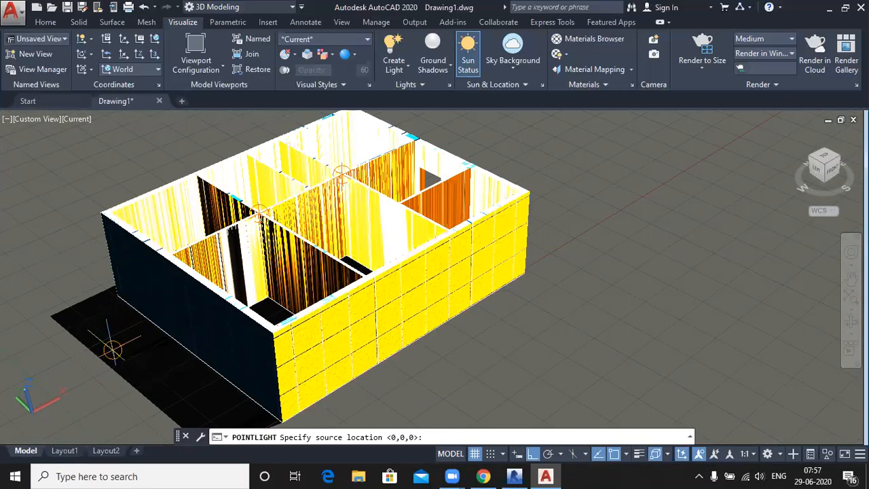
pyautogui.click(271, 332)
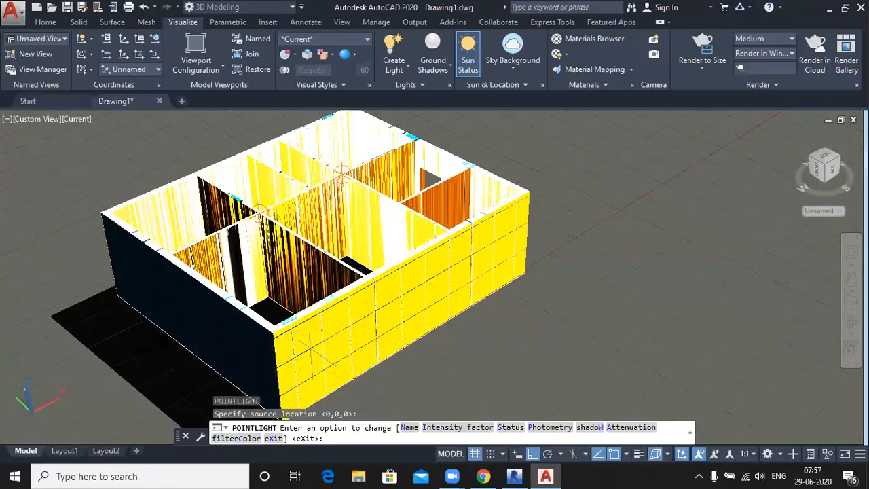
pyautogui.press('Return')
pyautogui.press('Return')
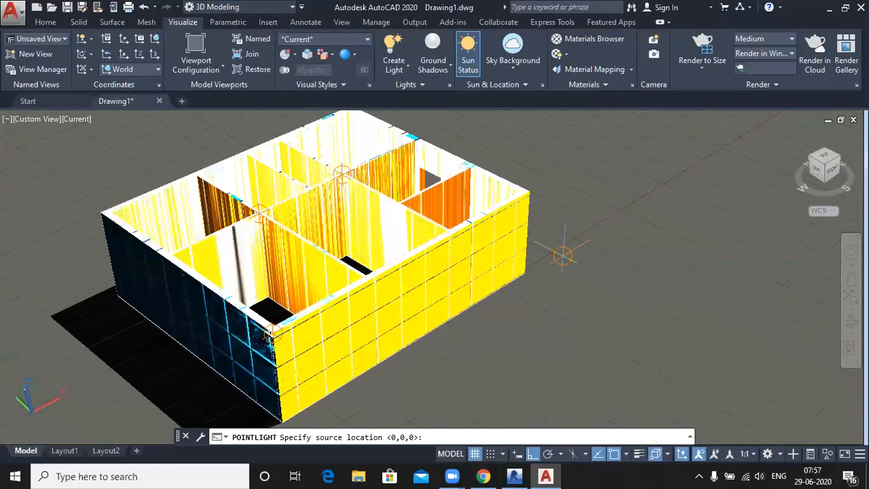
pyautogui.press('Escape')
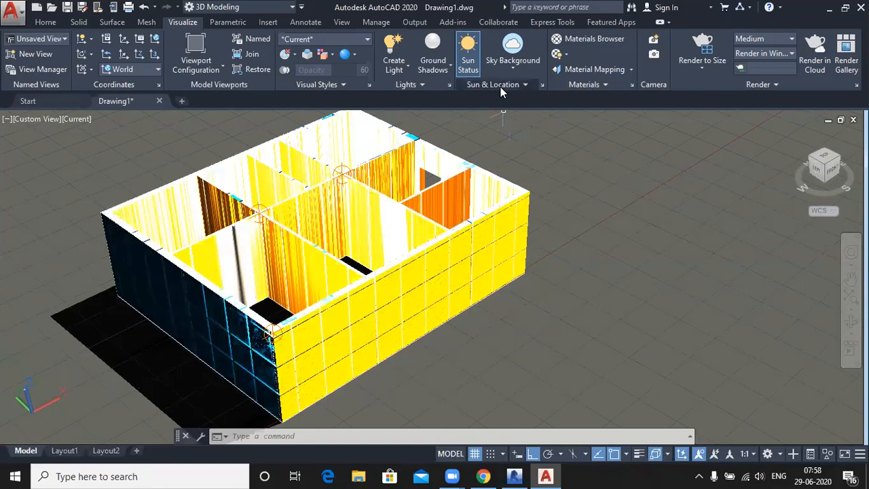
# Toggle the sunlight off and back on, keeping the exposure settings.
pyautogui.click(472, 67)
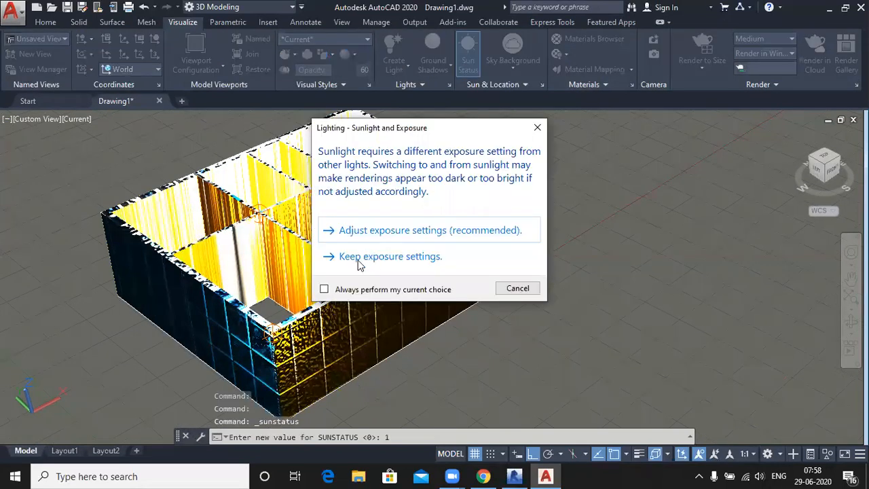
pyautogui.click(361, 262)
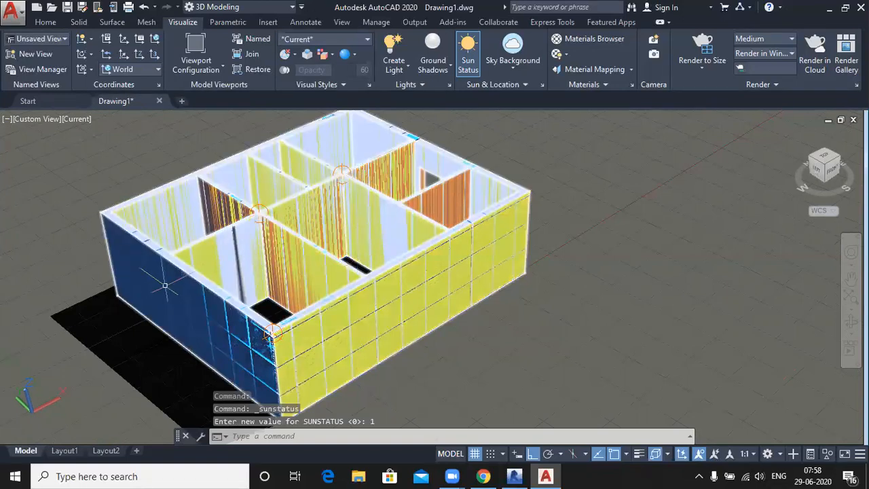
pyautogui.scroll(-2, 165, 287)
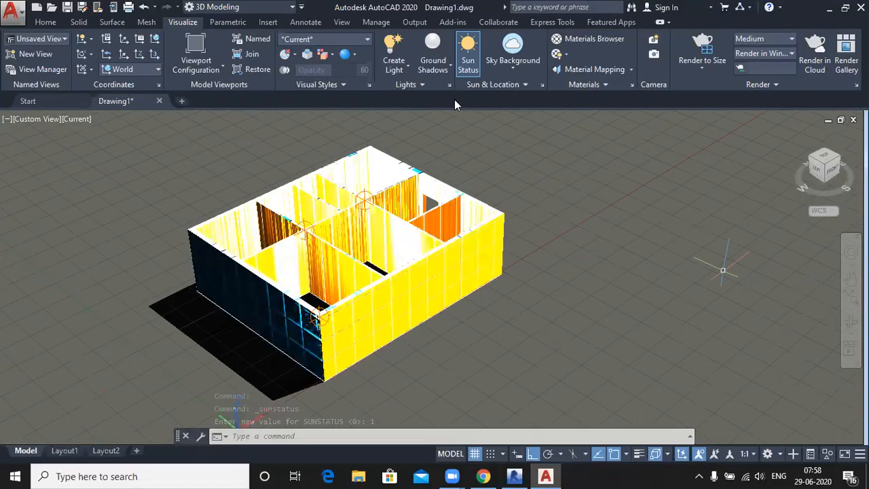
# Preview the house with No Shadows and return to Ground Shadows.
pyautogui.click(448, 68)
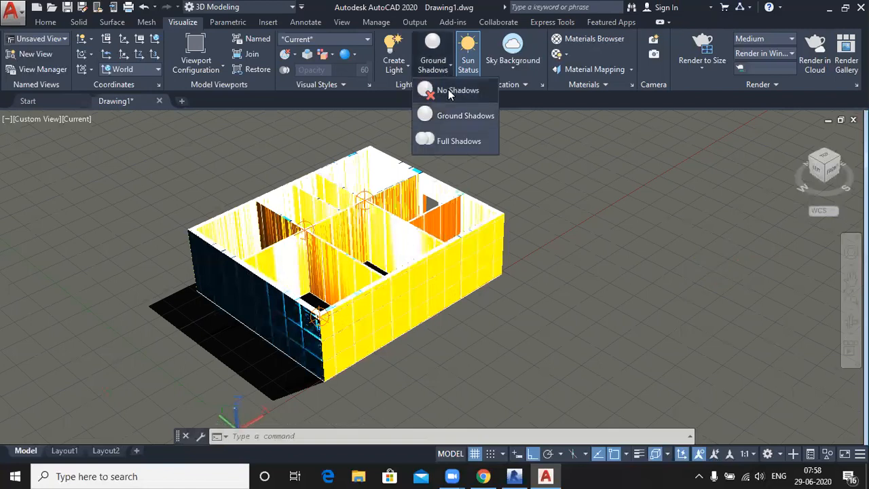
pyautogui.click(448, 89)
pyautogui.click(449, 66)
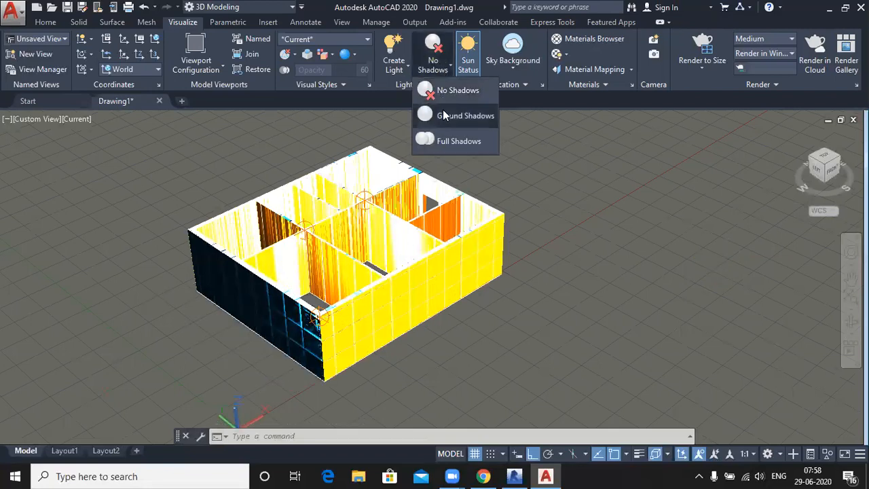
pyautogui.click(436, 143)
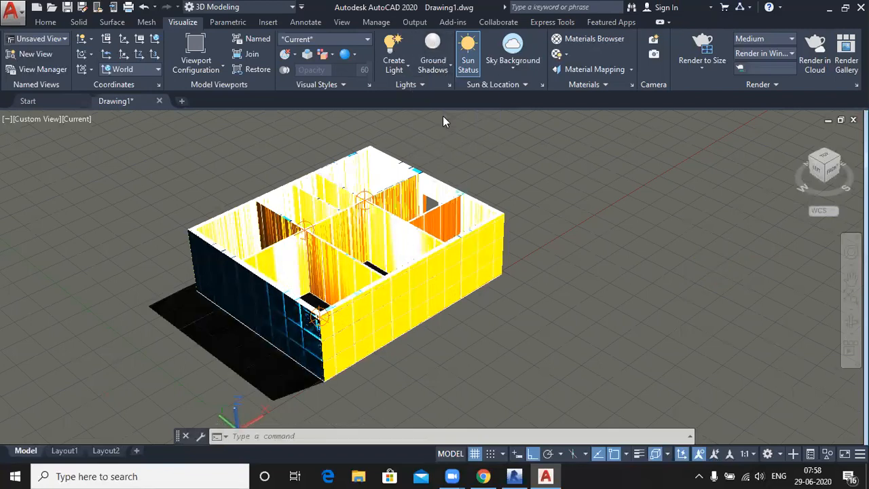
# Try Sky Background and Illumination, return to Sky Background, and view the sky behind the house from near ground level.
pyautogui.click(513, 65)
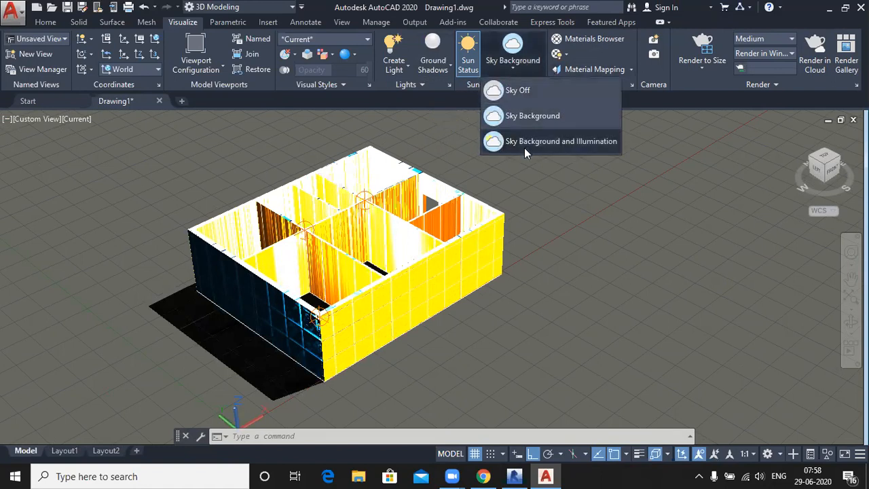
pyautogui.click(524, 144)
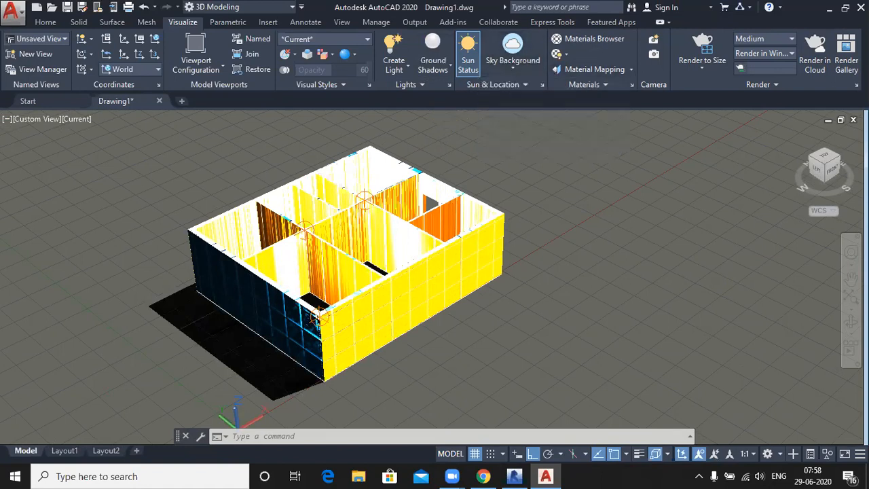
pyautogui.click(516, 66)
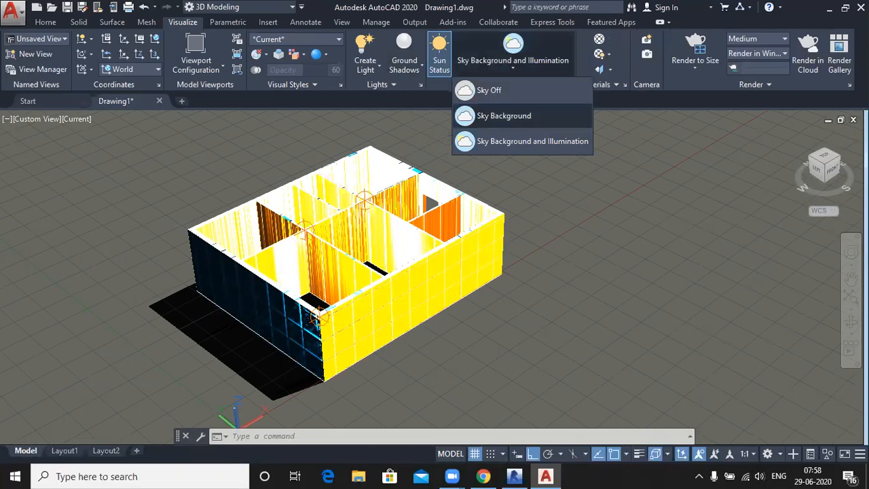
pyautogui.click(516, 113)
pyautogui.keyDown('shift'); pyautogui.moveTo(557, 297); pyautogui.dragTo(492, 202, button='middle'); pyautogui.keyUp('shift')
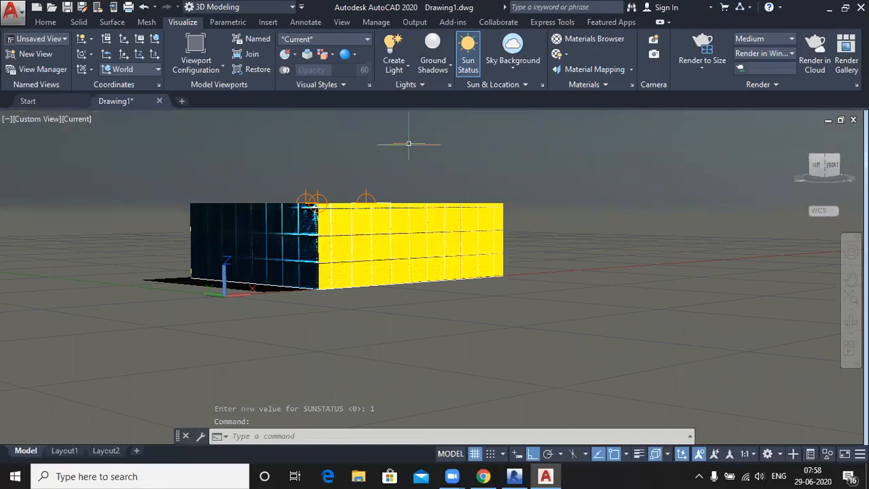
pyautogui.moveTo(591, 291); pyautogui.dragTo(568, 393, button='middle')
pyautogui.press('Escape')
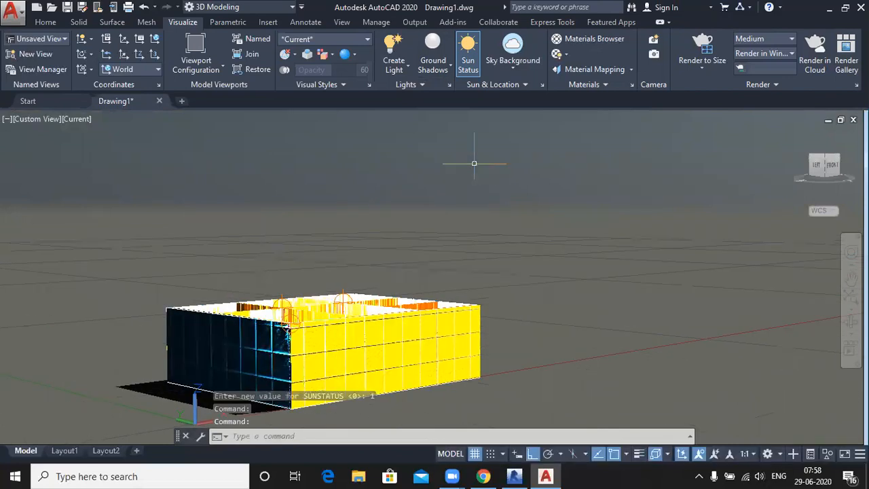
# Turn the sky off for comparison and restore Sky Background, viewing the house from above.
pyautogui.click(514, 69)
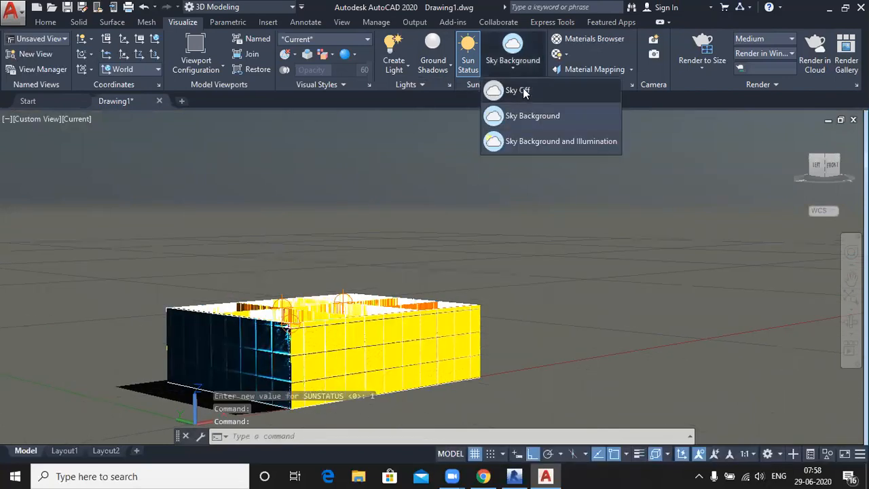
pyautogui.click(524, 89)
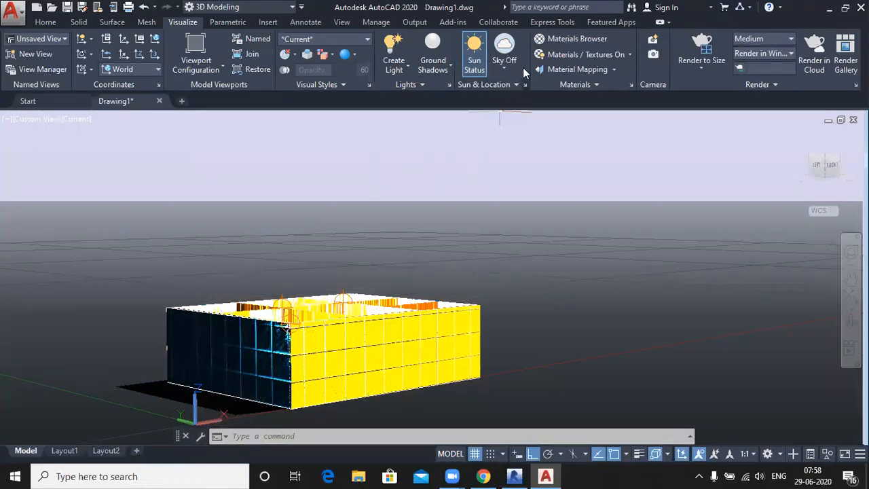
pyautogui.click(502, 67)
pyautogui.click(526, 116)
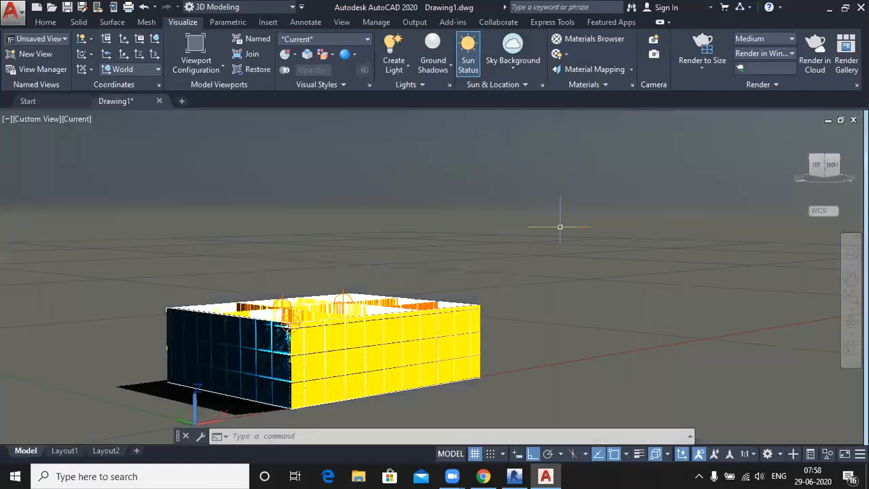
pyautogui.scroll(-1, 555, 223)
pyautogui.keyDown('shift'); pyautogui.moveTo(569, 239); pyautogui.dragTo(515, 310, button='middle'); pyautogui.keyUp('shift')
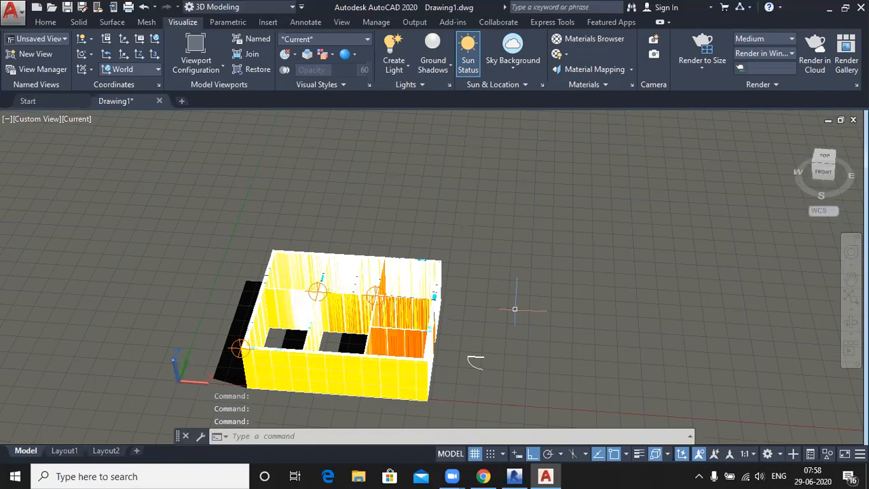
# Examine the sun's sky, horizon, sun disk and angle calculator properties, leaving the settings as they are.
pyautogui.click(542, 85)
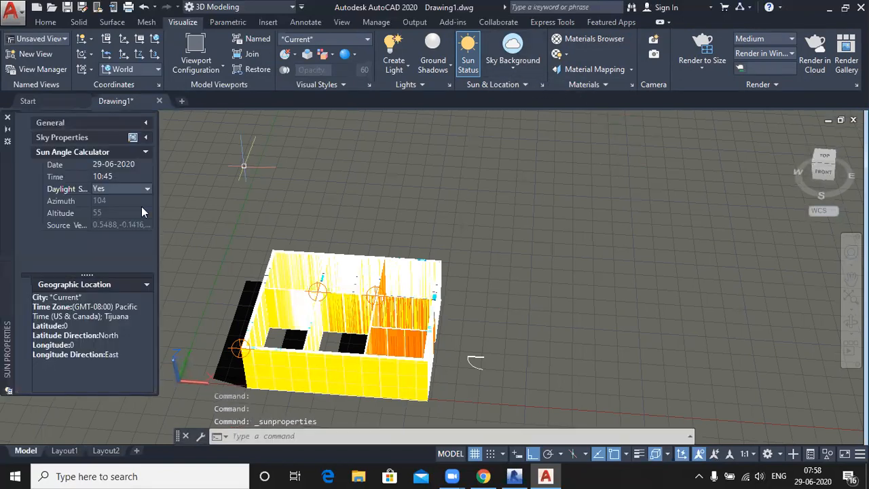
pyautogui.click(146, 151)
pyautogui.click(146, 151)
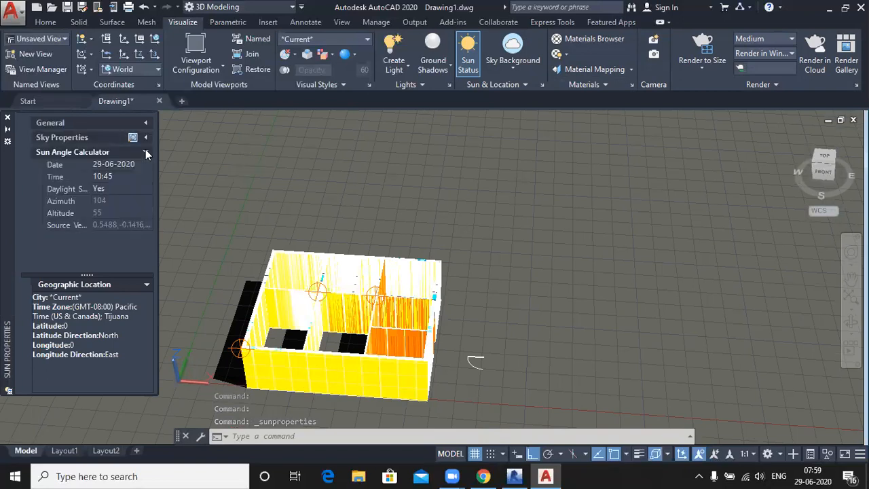
pyautogui.click(145, 137)
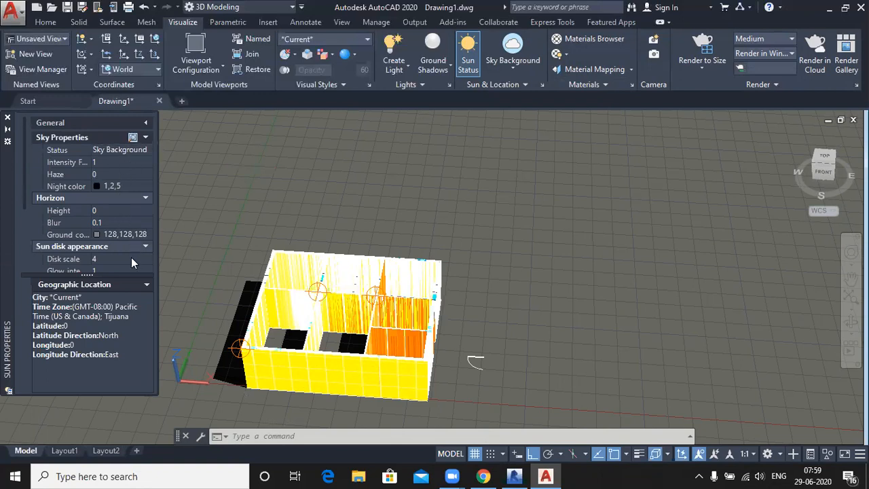
pyautogui.scroll(-3, 131, 262)
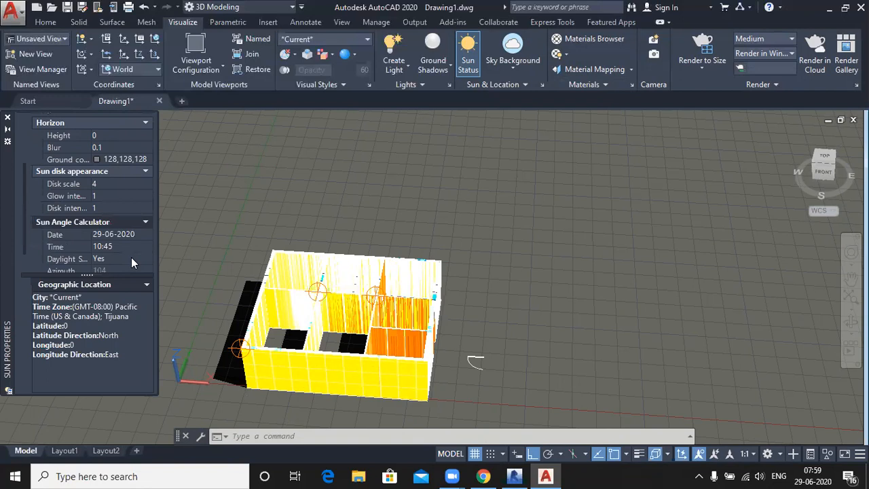
pyautogui.scroll(-2, 131, 262)
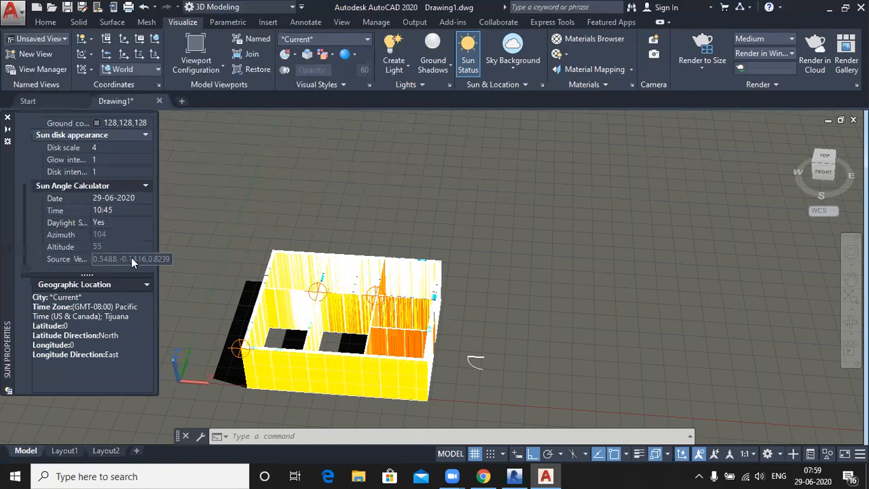
pyautogui.scroll(5, 107, 190)
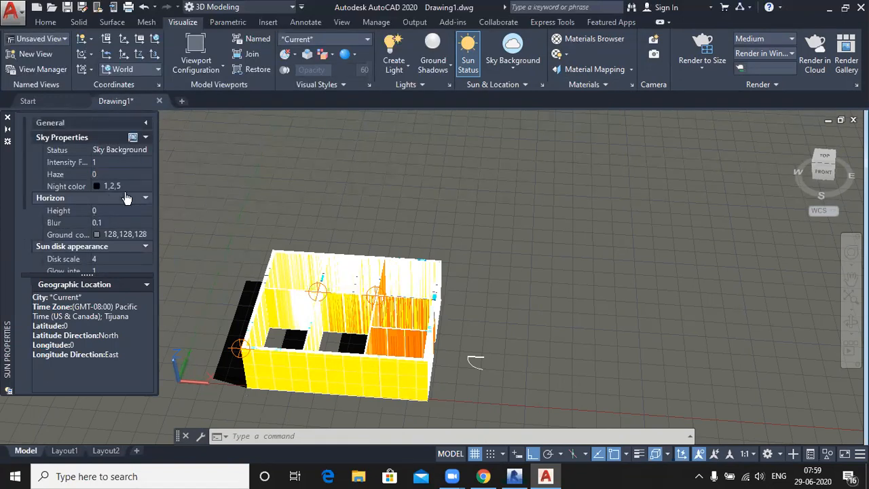
pyautogui.click(8, 117)
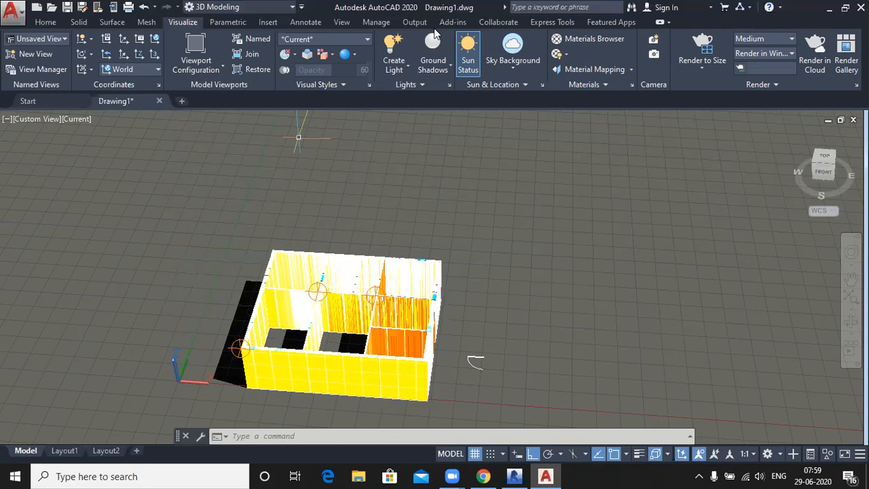
# Turn on camera display and place a camera outside the house beyond the wall with the opening, targeting the house interior.
pyautogui.click(653, 53)
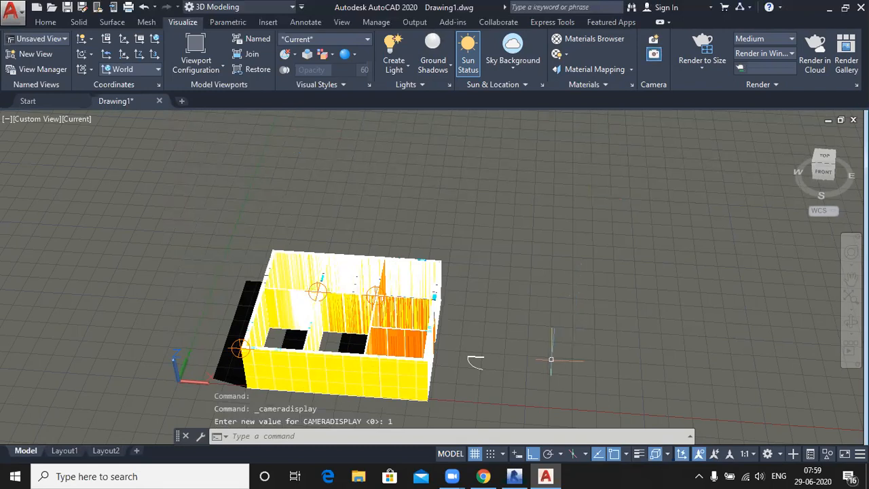
pyautogui.click(653, 58)
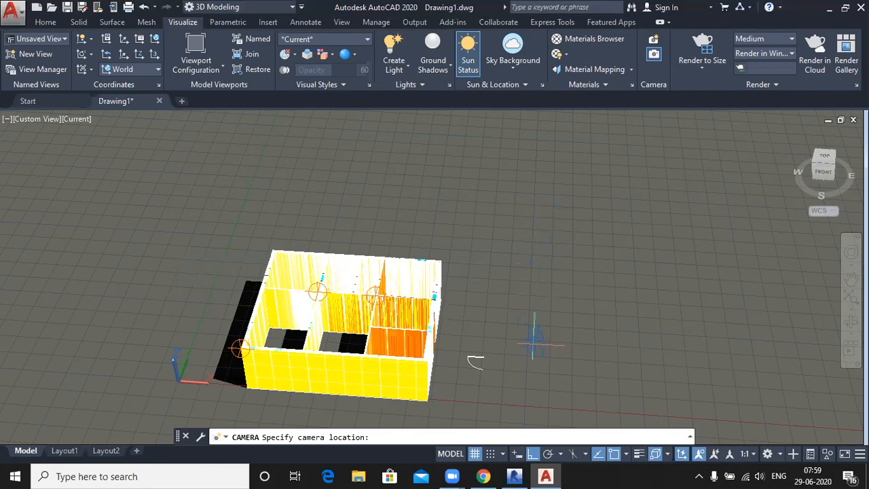
pyautogui.scroll(1, 481, 372)
pyautogui.moveTo(534, 345); pyautogui.dragTo(535, 239, button='middle')
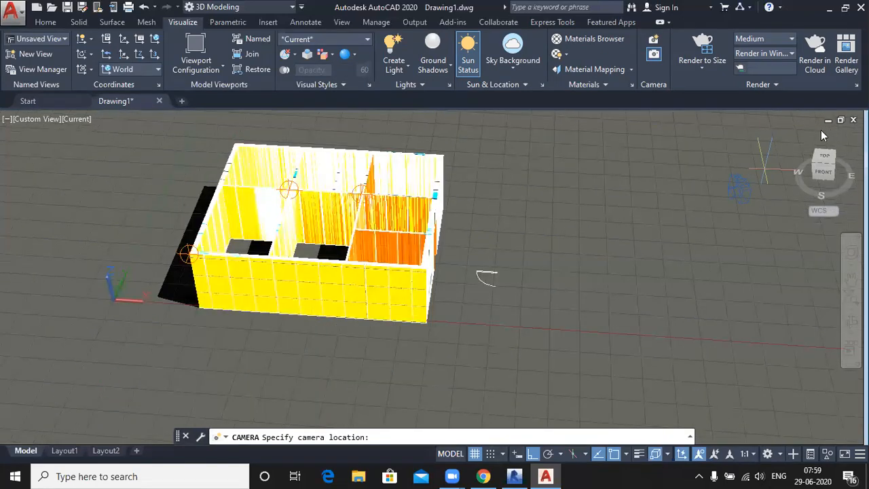
pyautogui.keyDown('shift'); pyautogui.moveTo(799, 138); pyautogui.dragTo(637, 213, button='middle'); pyautogui.keyUp('shift')
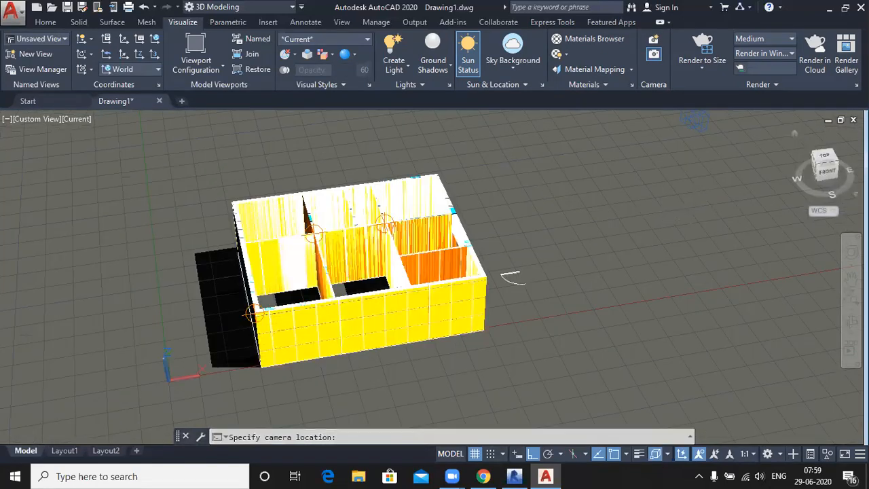
pyautogui.keyDown('shift'); pyautogui.moveTo(513, 278); pyautogui.dragTo(573, 275, button='middle'); pyautogui.keyUp('shift')
pyautogui.click(549, 189)
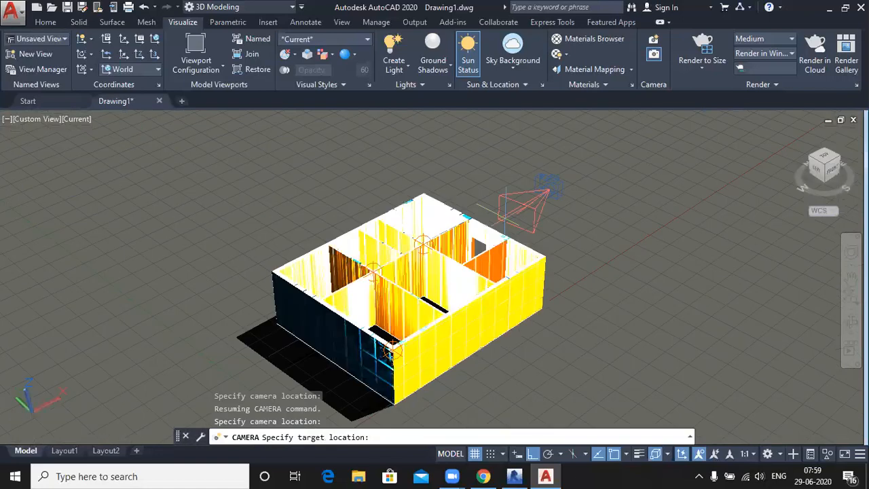
pyautogui.click(421, 268)
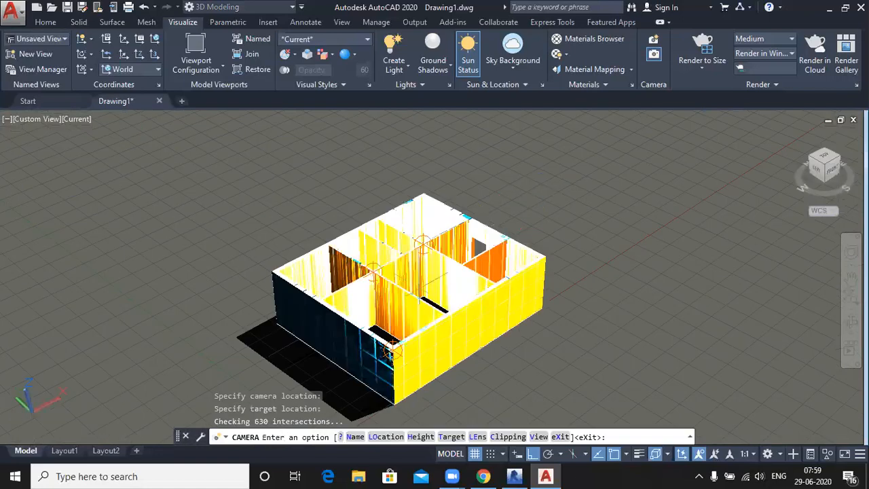
pyautogui.press('Return')
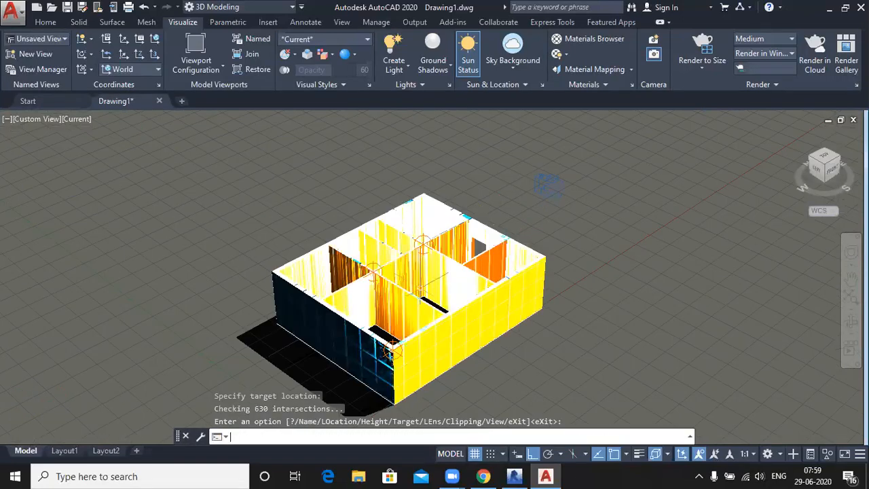
pyautogui.press('Return')
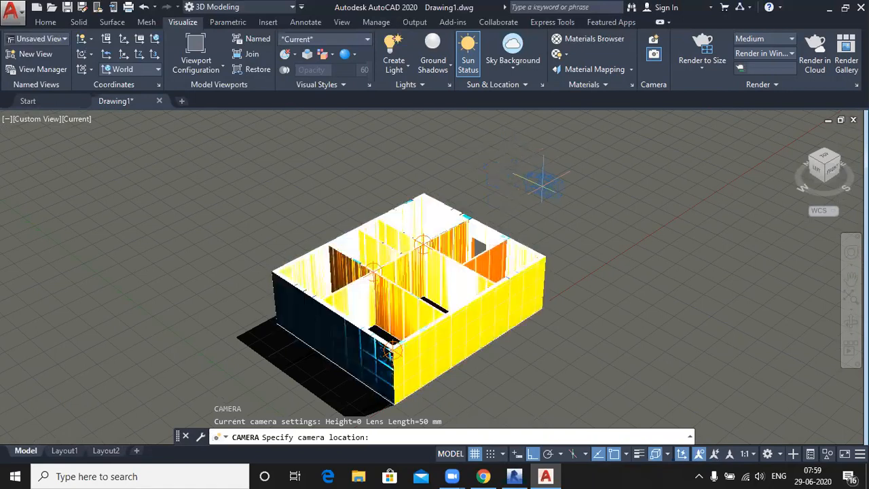
pyautogui.click(607, 225)
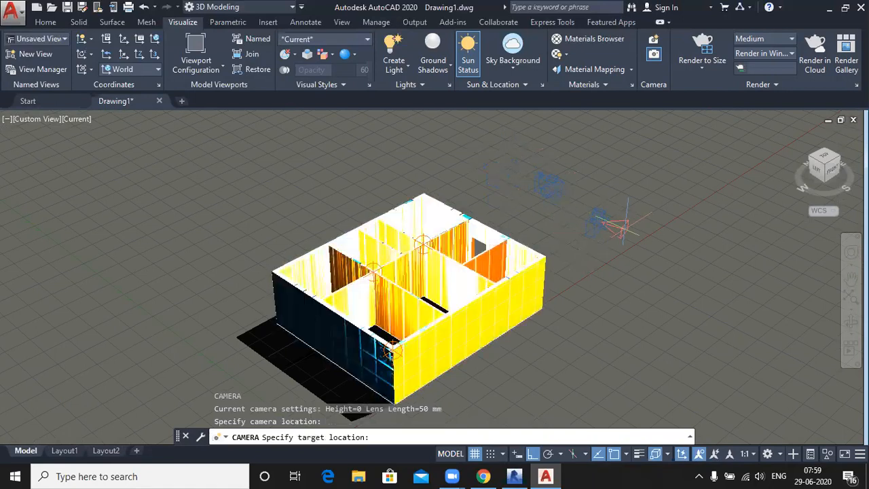
pyautogui.press('Escape')
# Open the placed camera's preview and set its visual style to Shaded.
pyautogui.click(549, 186)
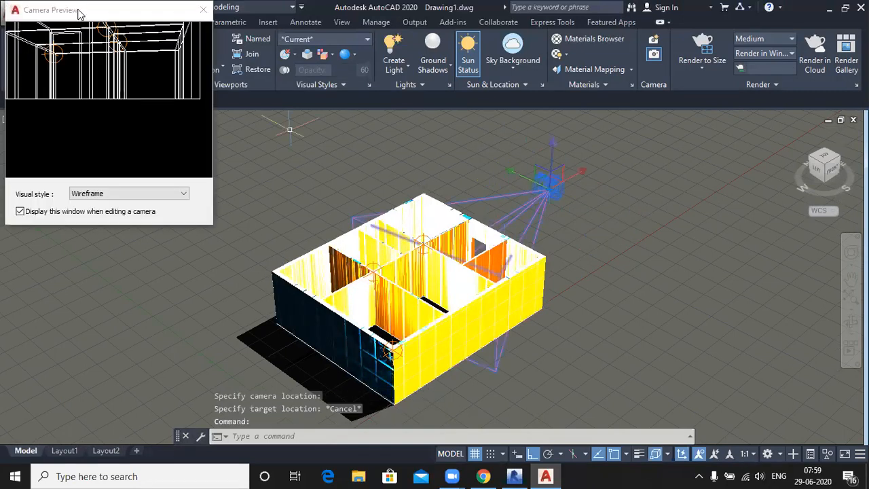
pyautogui.moveTo(78, 13); pyautogui.dragTo(93, 93)
pyautogui.click(120, 273)
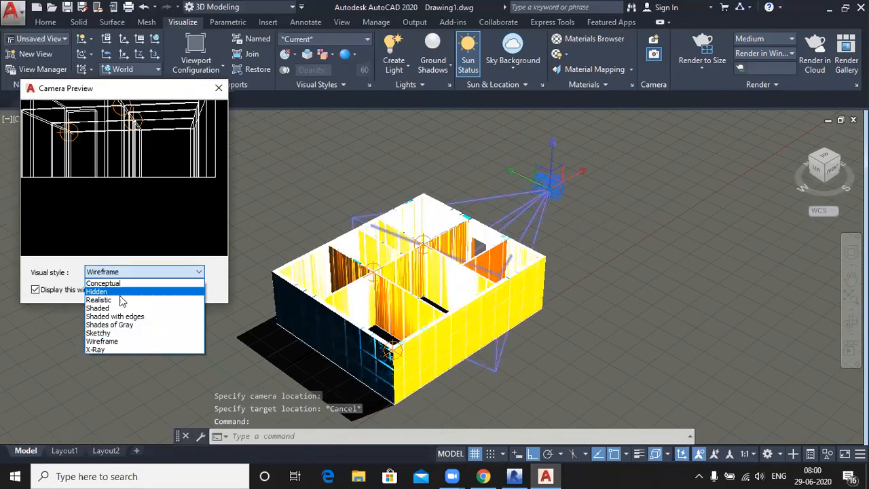
pyautogui.click(119, 307)
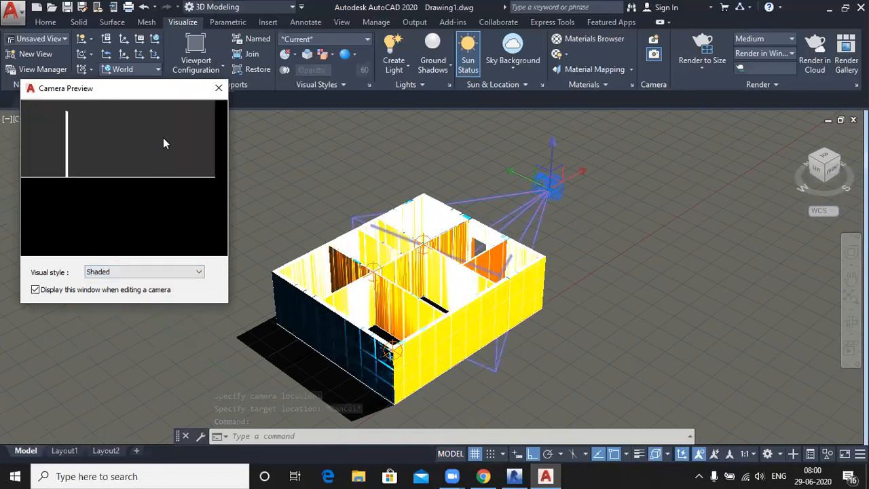
# Raise the camera vertically in two moves so it looks down on the house.
pyautogui.click(551, 142)
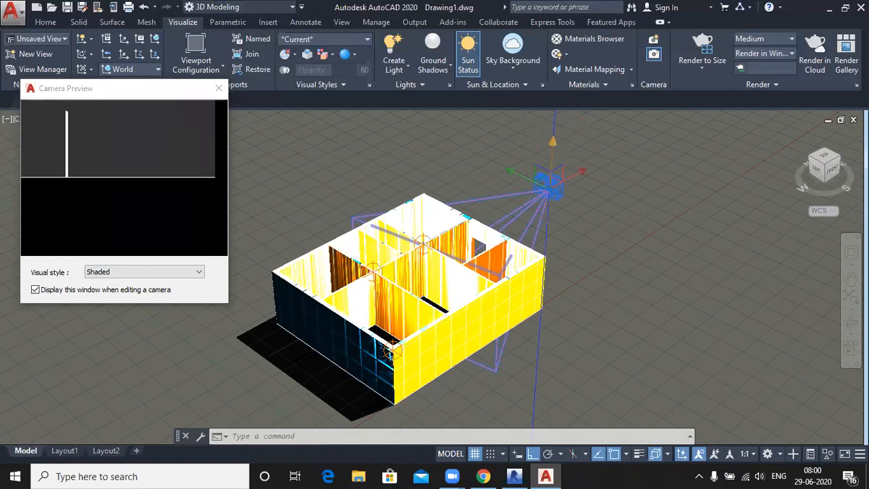
pyautogui.click(556, 145)
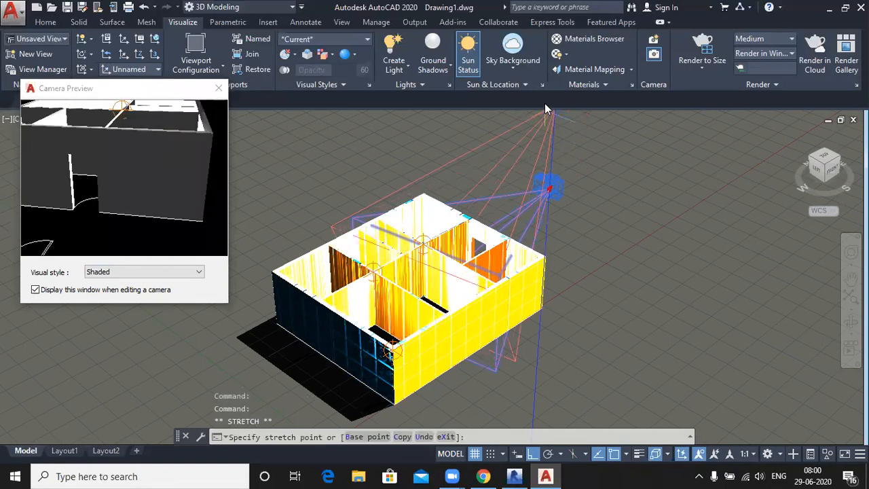
pyautogui.click(550, 115)
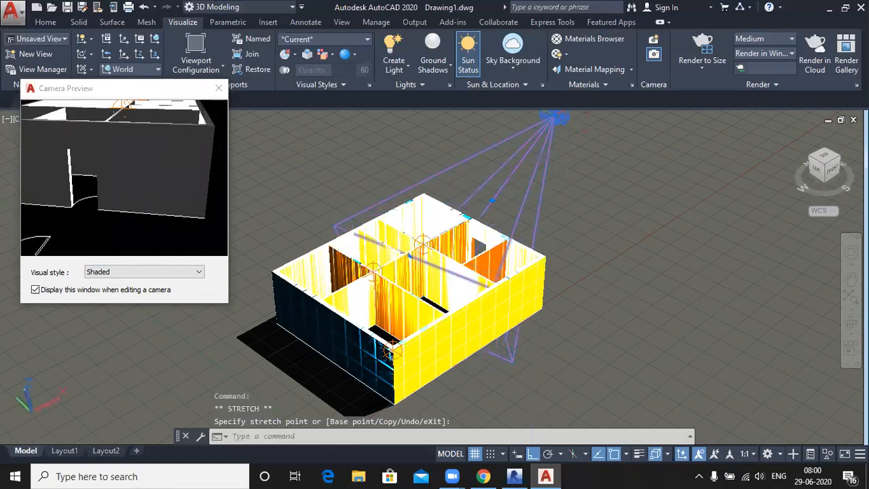
pyautogui.moveTo(553, 119); pyautogui.dragTo(550, 183, button='middle')
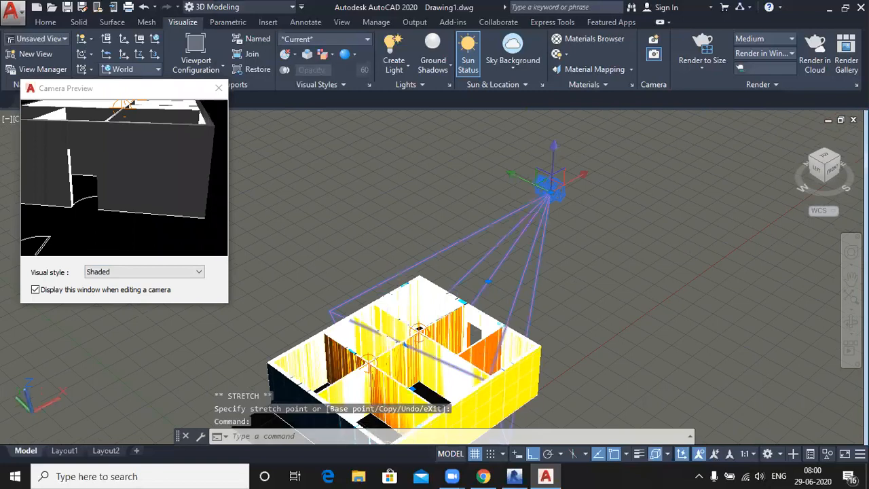
pyautogui.click(551, 191)
pyautogui.click(553, 121)
# Raise the camera further along the Z axis and shift it along the X axis towards the house.
pyautogui.scroll(-3, 565, 194)
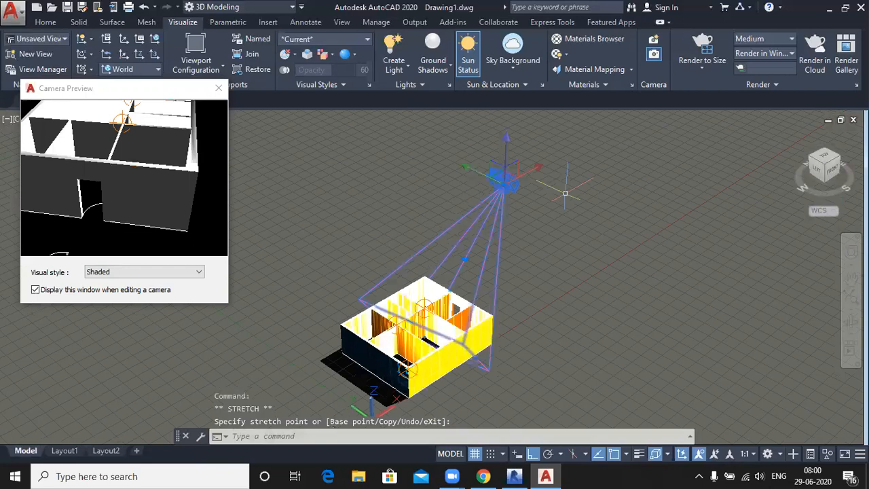
pyautogui.scroll(-2, 565, 193)
pyautogui.click(475, 202)
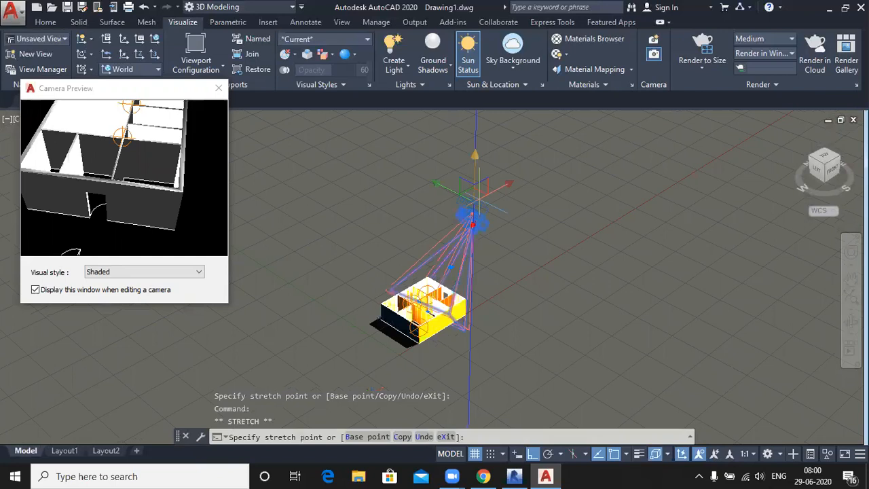
pyautogui.click(500, 141)
pyautogui.click(473, 155)
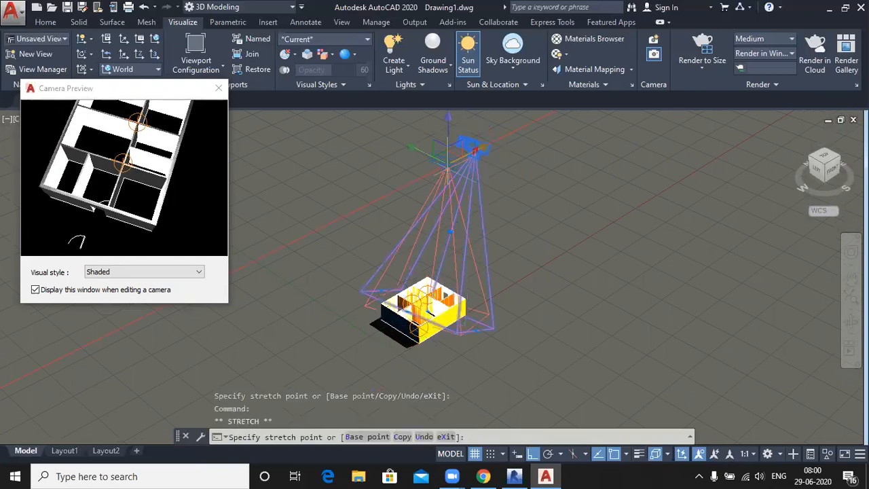
pyautogui.click(448, 158)
# Widen the camera's field of view around the whole house and set its preview visual style to Realistic.
pyautogui.scroll(-1, 258, 248)
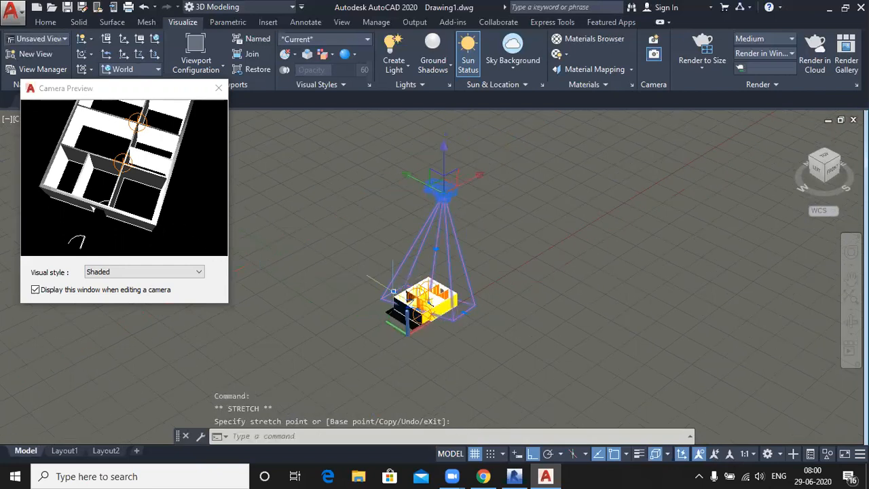
pyautogui.click(393, 292)
pyautogui.press('Escape')
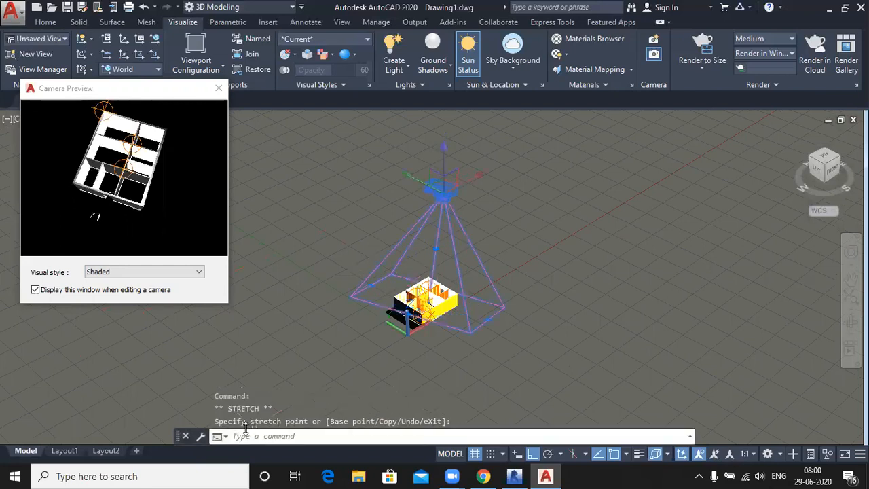
pyautogui.click(170, 271)
pyautogui.click(108, 299)
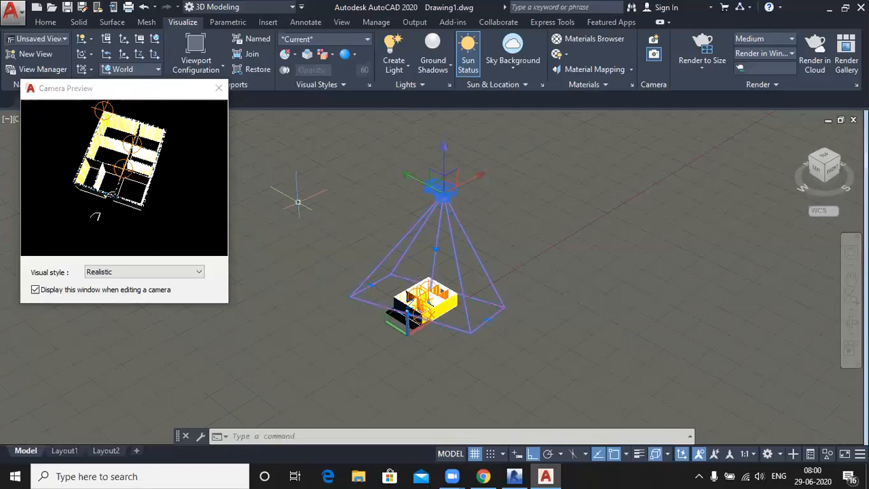
pyautogui.press('Escape')
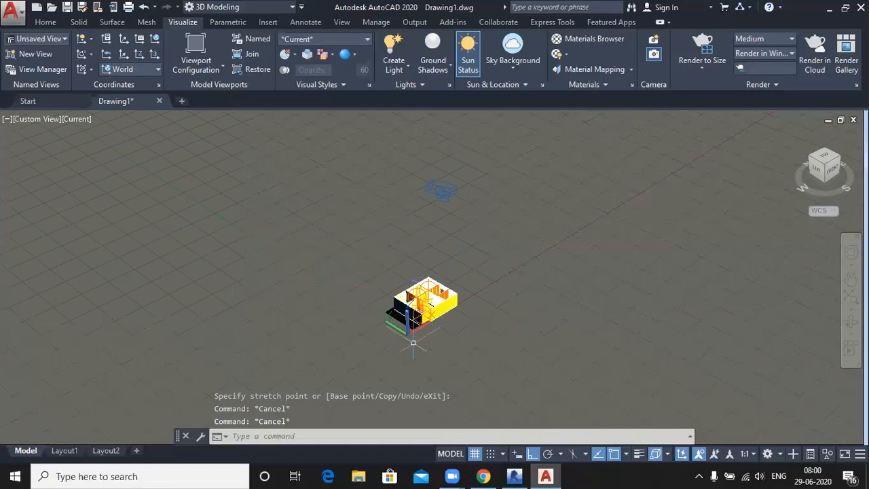
# Render the house view at 1024 x 768 px with Medium quality and inspect the rendered image up close.
pyautogui.scroll(2, 437, 282)
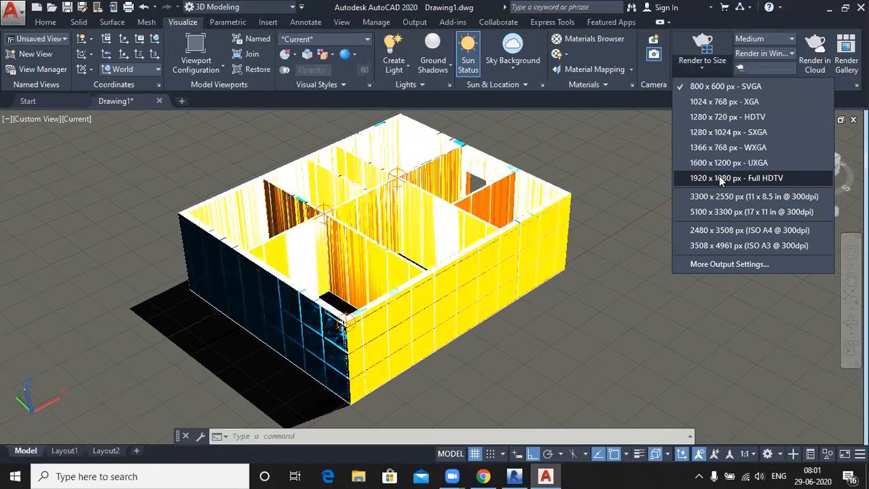
pyautogui.click(698, 104)
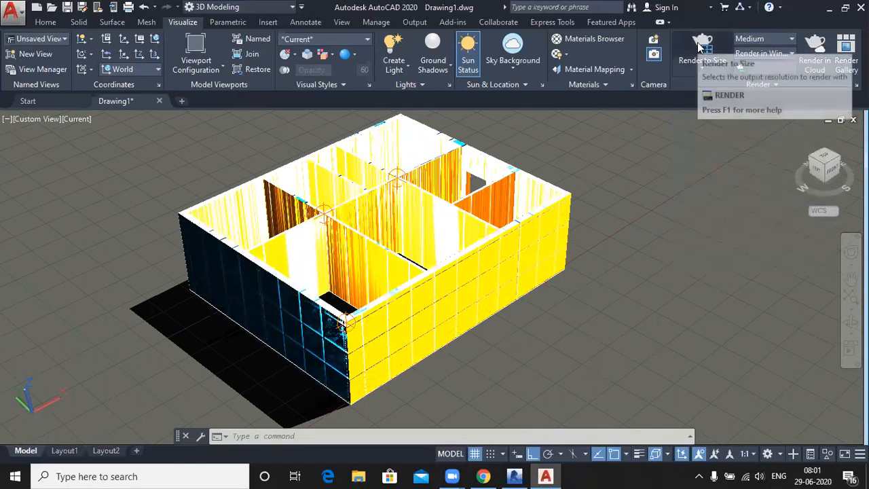
pyautogui.click(791, 39)
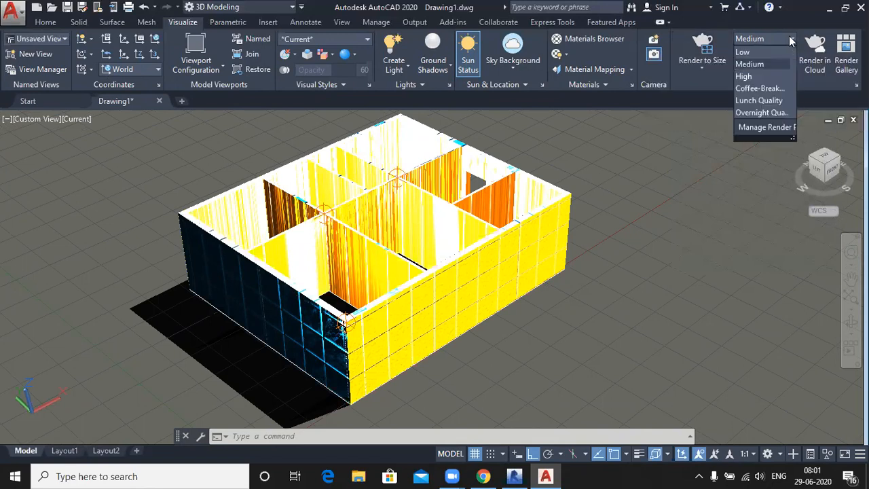
pyautogui.click(759, 67)
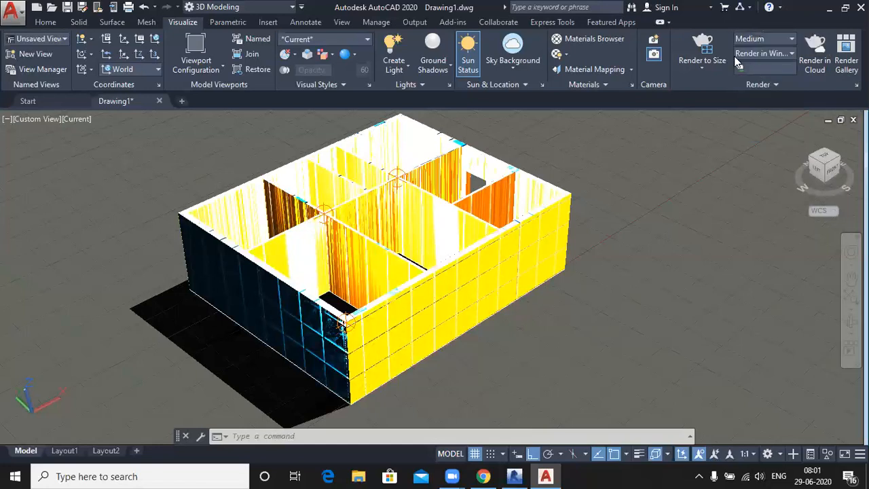
pyautogui.click(701, 41)
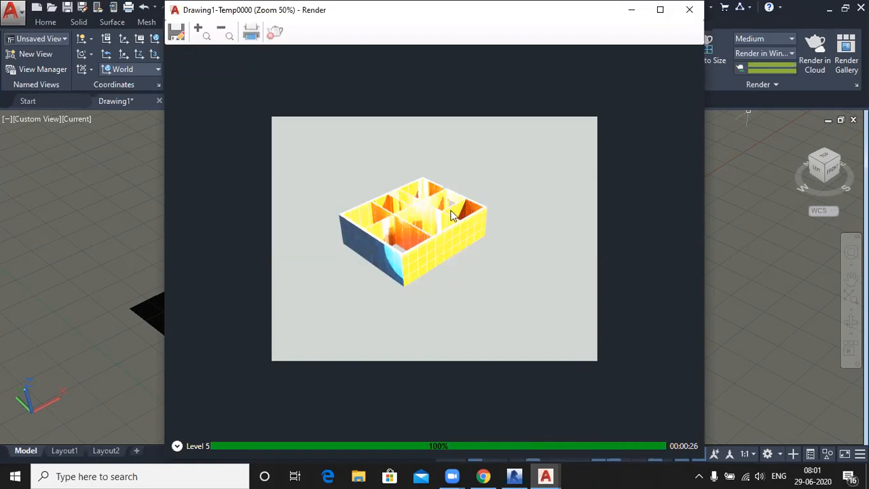
pyautogui.scroll(2, 441, 232)
pyautogui.scroll(1, 441, 232)
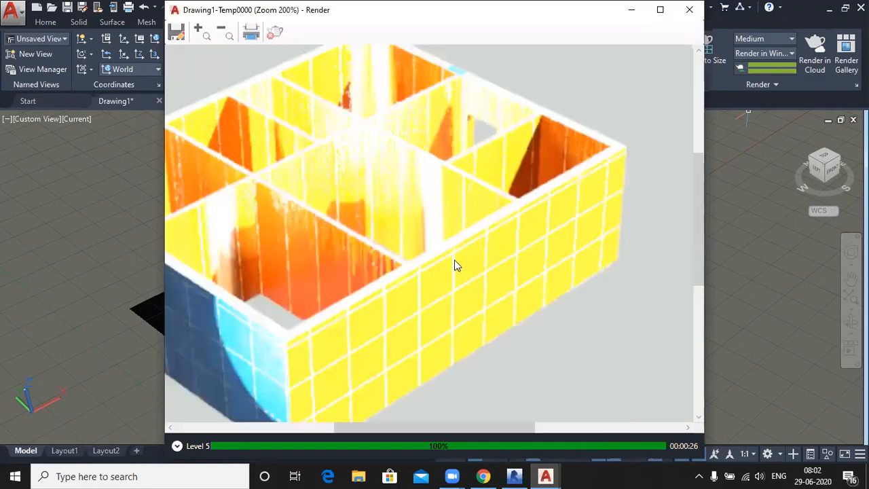
pyautogui.scroll(-1, 398, 296)
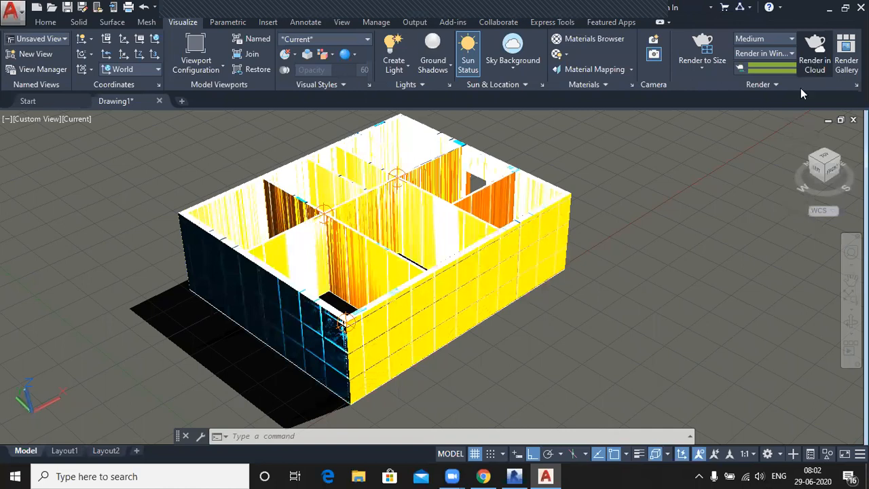
# Try to render the house in the cloud and dismiss the Autodesk sign-in window.
pyautogui.click(817, 56)
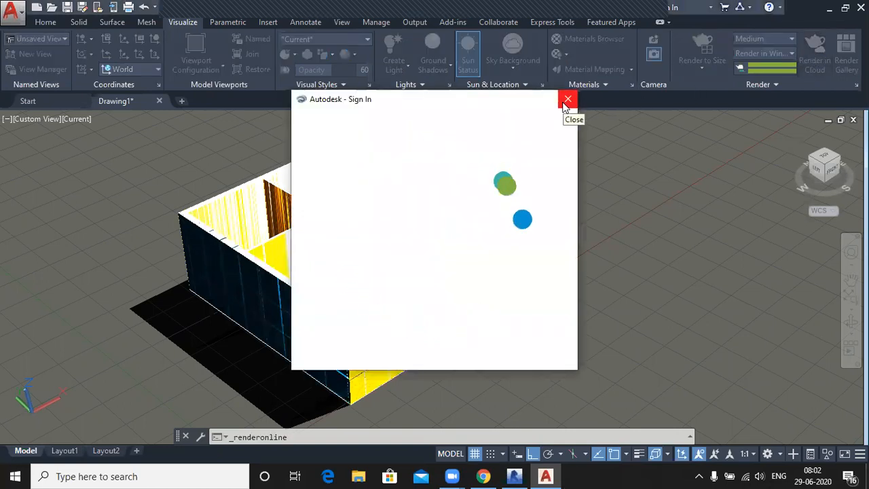
pyautogui.click(568, 100)
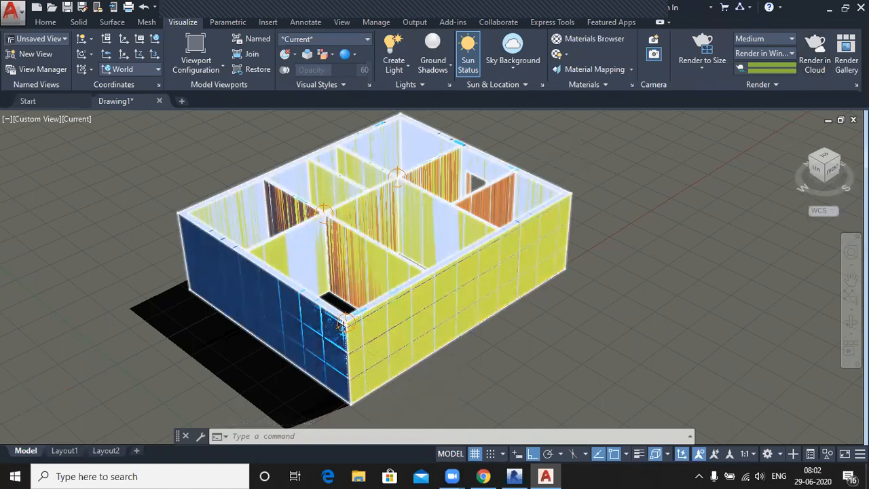
pyautogui.keyDown('shift'); pyautogui.moveTo(343, 321); pyautogui.dragTo(361, 348, button='middle'); pyautogui.keyUp('shift')
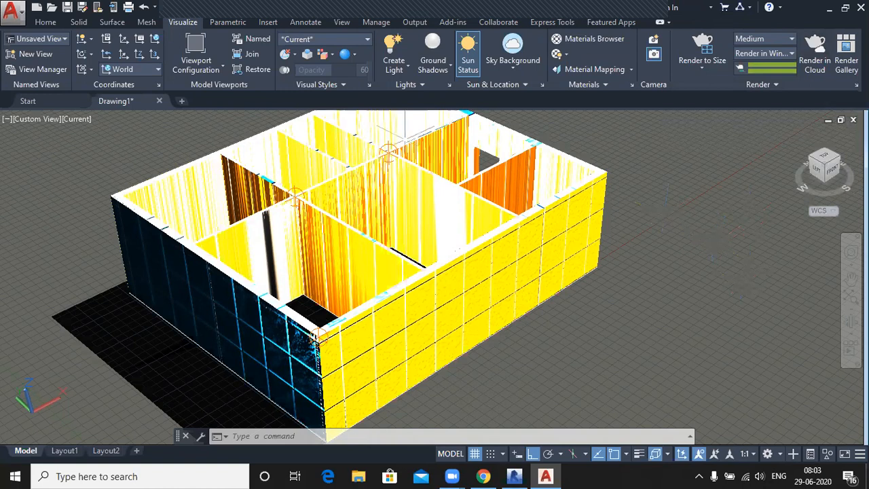
# Split the model space into two vertical viewports and set the active one to a Top view in 2D Wireframe.
pyautogui.click(218, 70)
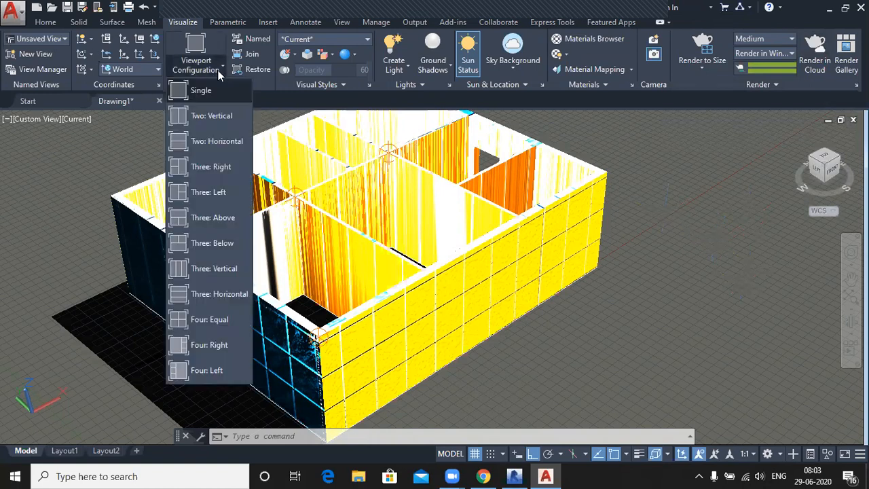
pyautogui.click(216, 125)
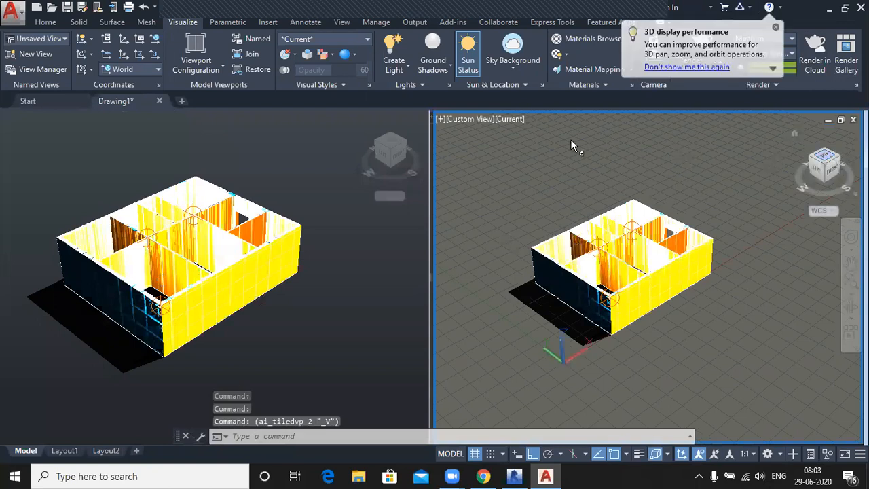
pyautogui.click(478, 119)
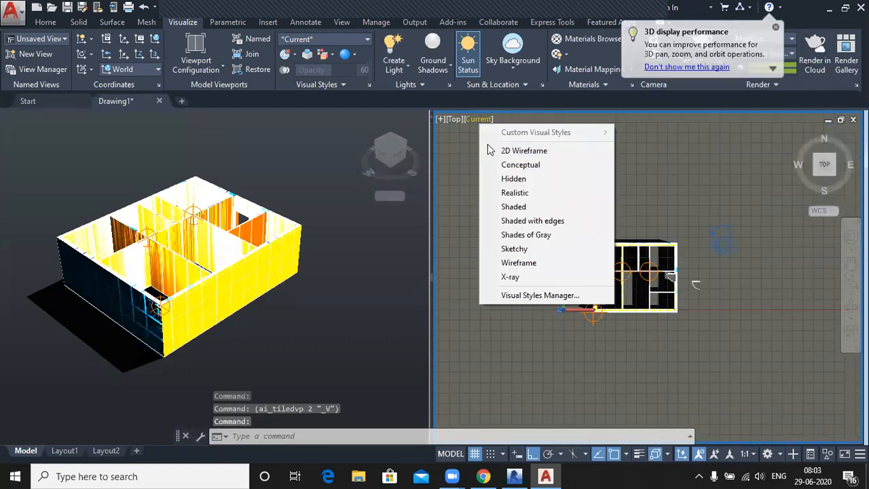
pyautogui.click(525, 151)
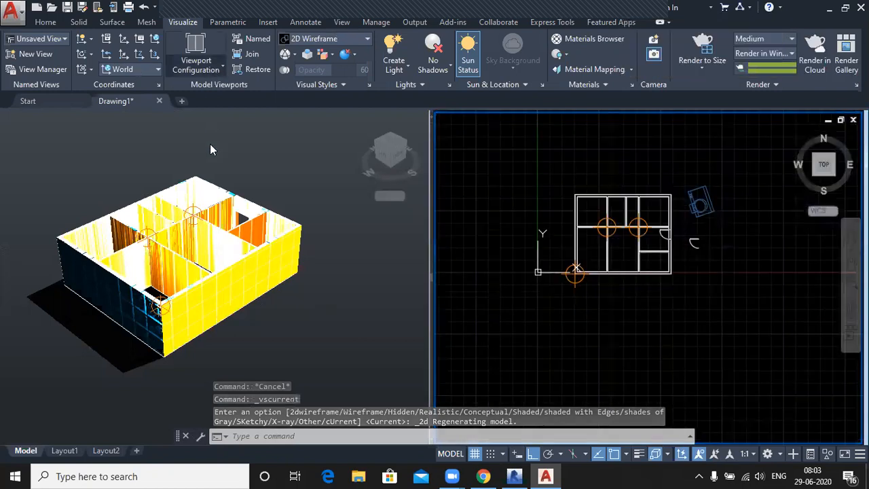
# Try the Two: Horizontal and Three: Right viewport configurations, and return the model space to a single viewport.
pyautogui.click(213, 69)
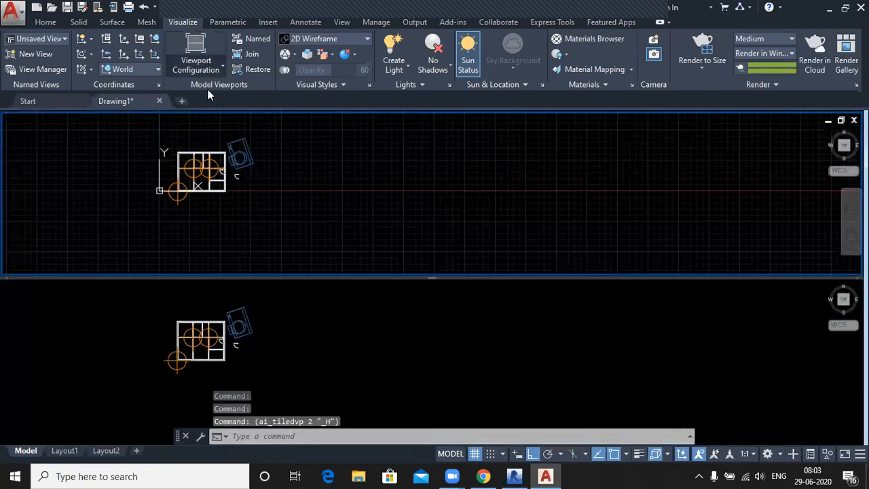
pyautogui.click(213, 68)
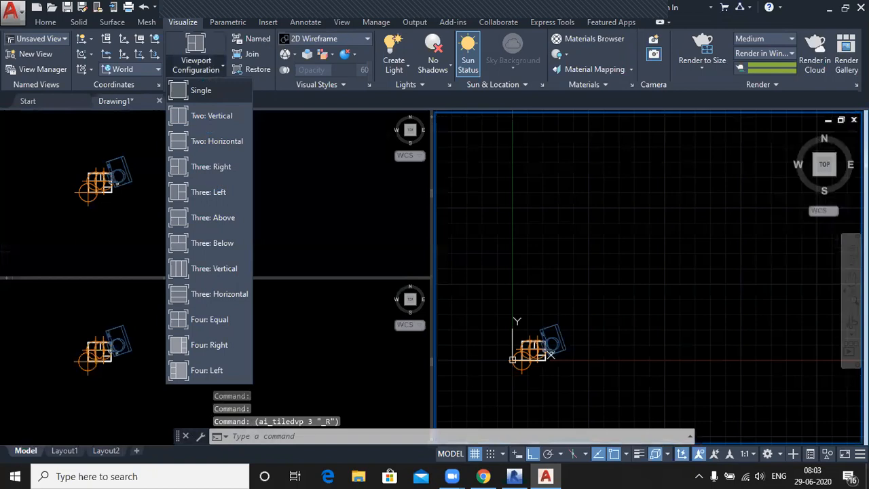
pyautogui.click(200, 90)
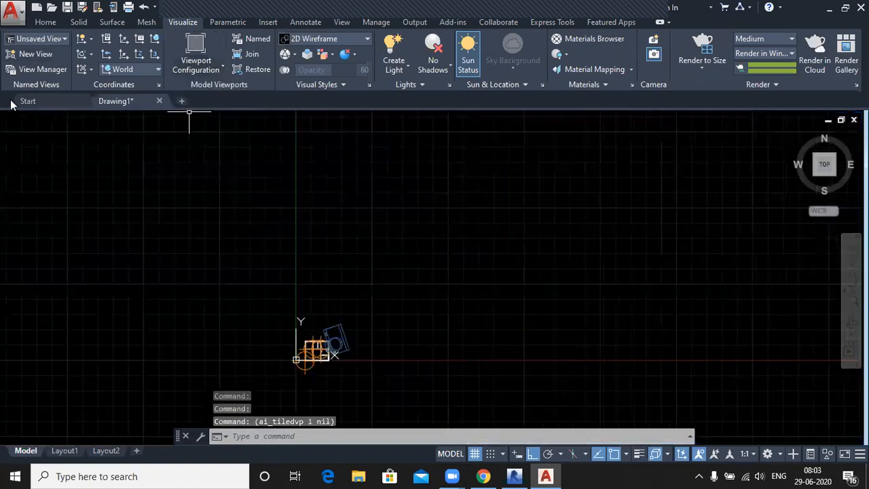